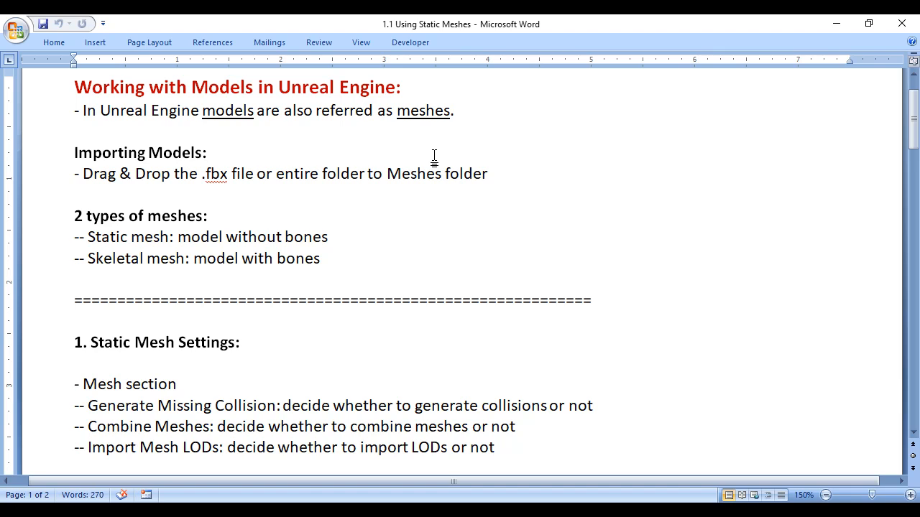
Step: Review the notes on the two types of meshes, static mesh and skeletal mesh
{"action": "left_click_drag", "start_coordinate": [74, 215], "coordinate": [209, 216]}
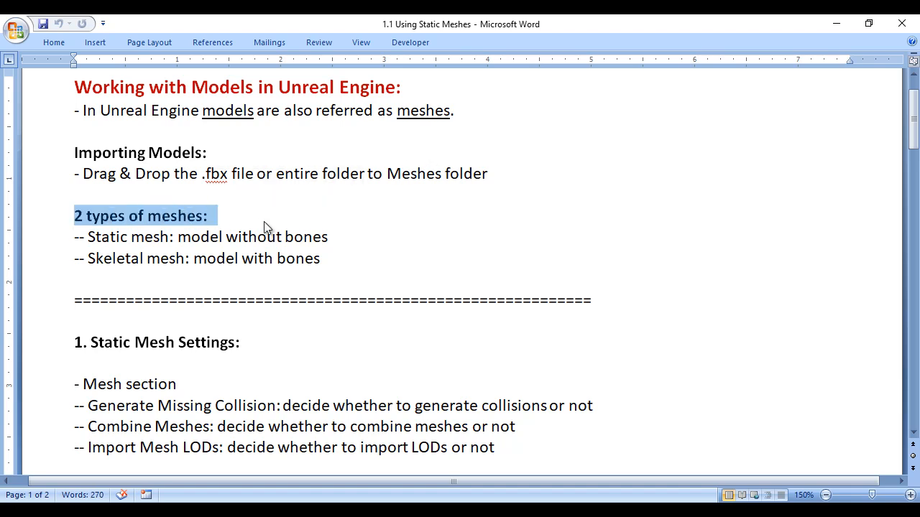
{"action": "left_click", "coordinate": [263, 220]}
{"action": "left_click_drag", "start_coordinate": [75, 237], "coordinate": [170, 236]}
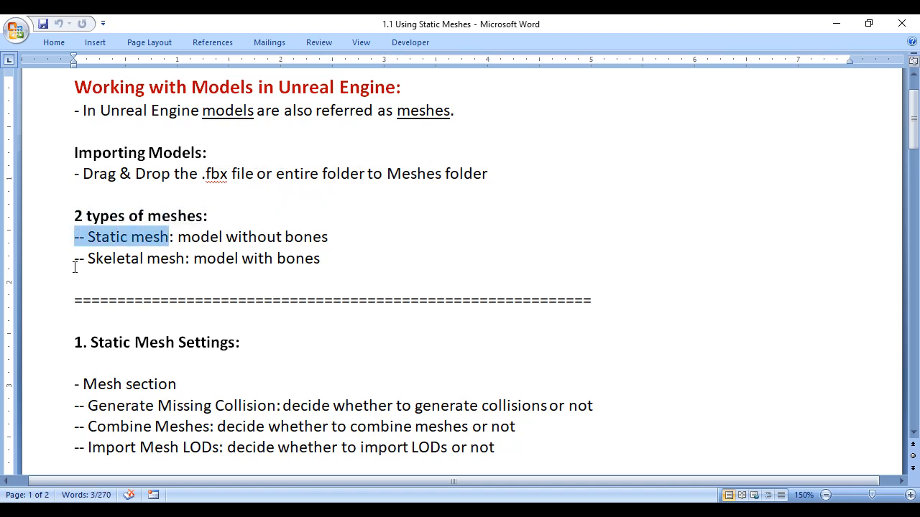
{"action": "left_click_drag", "start_coordinate": [76, 259], "coordinate": [186, 259]}
{"action": "left_click", "coordinate": [211, 280]}
{"action": "left_click_drag", "start_coordinate": [76, 237], "coordinate": [357, 260]}
{"action": "left_click", "coordinate": [218, 277]}
{"action": "left_click", "coordinate": [181, 236]}
{"action": "left_click_drag", "start_coordinate": [75, 259], "coordinate": [357, 263]}
{"action": "left_click", "coordinate": [230, 284]}
{"action": "left_click", "coordinate": [195, 259]}
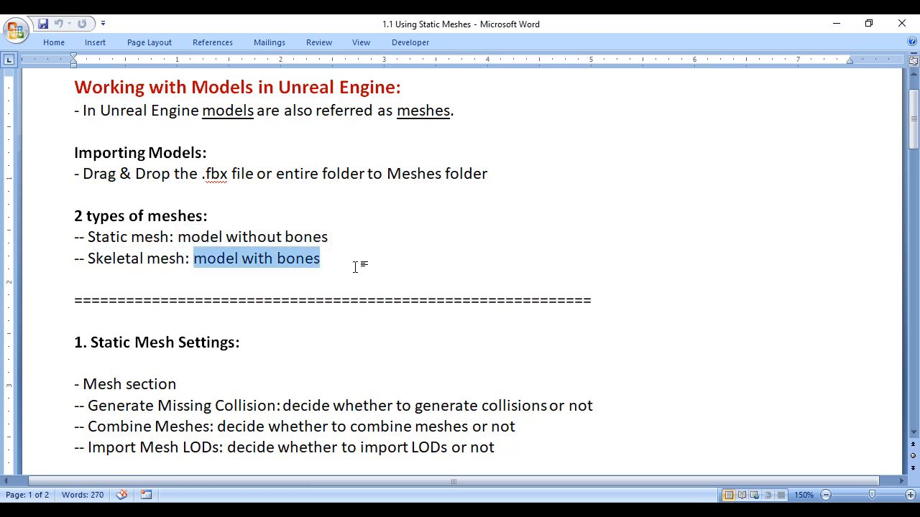
{"action": "left_click", "coordinate": [372, 275]}
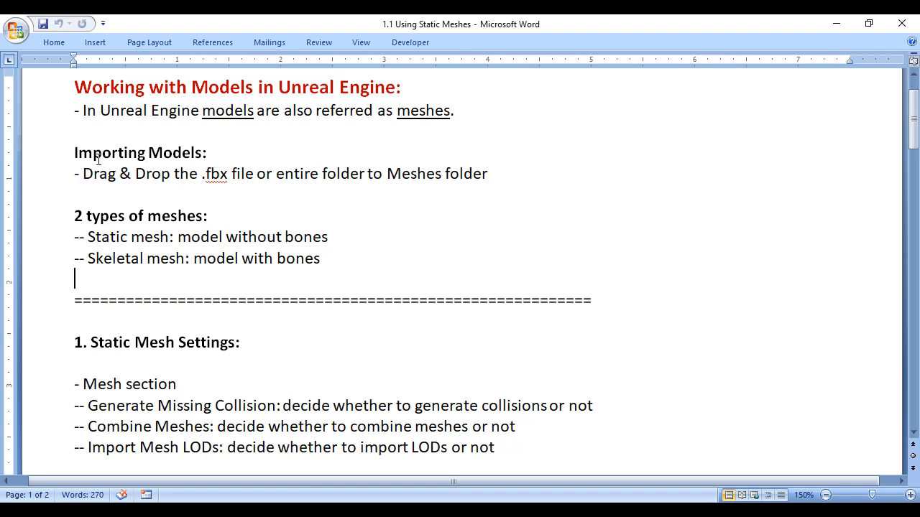
Step: Review the notes on importing models, then the Static Mesh Settings and Skeletal Mesh Settings sections
{"action": "left_click", "coordinate": [71, 151]}
{"action": "left_click_drag", "start_coordinate": [70, 151], "coordinate": [513, 170]}
{"action": "left_click", "coordinate": [443, 262]}
{"action": "scroll", "coordinate": [443, 263], "scroll_direction": "down", "scroll_amount": 3}
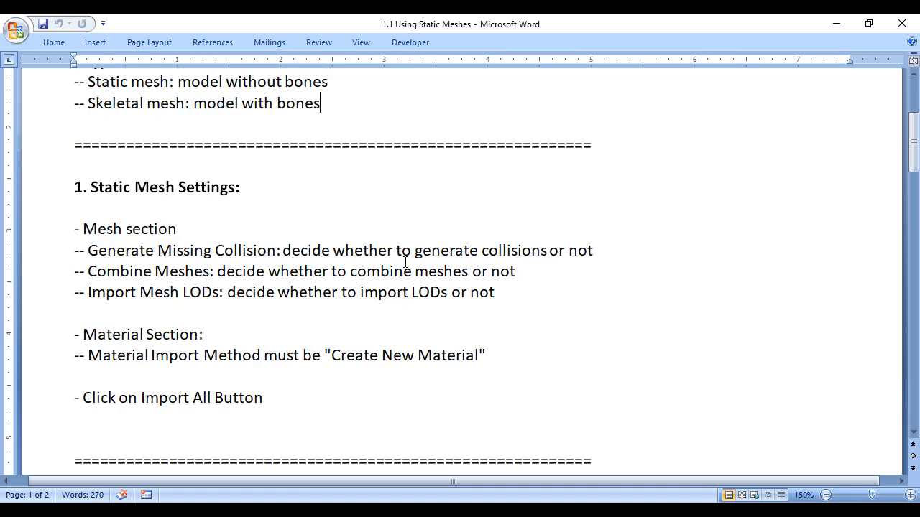
{"action": "left_click_drag", "start_coordinate": [179, 187], "coordinate": [250, 188]}
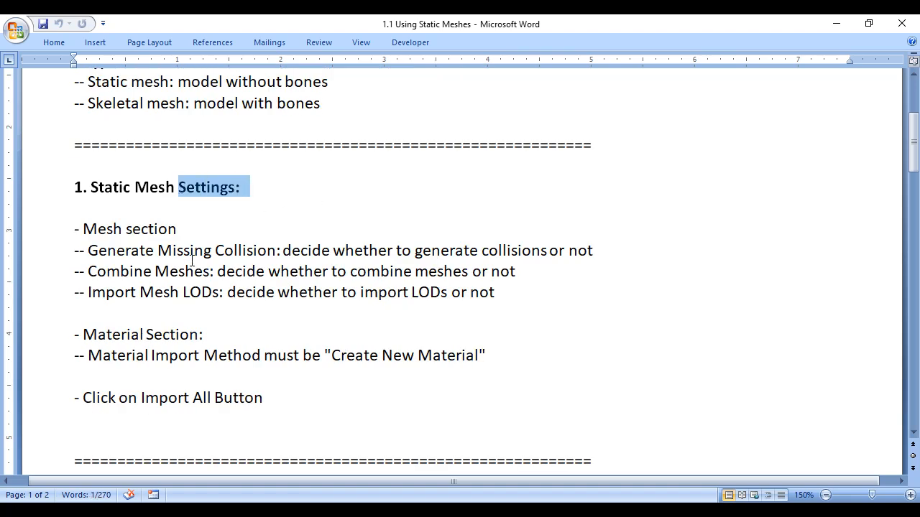
{"action": "left_click_drag", "start_coordinate": [74, 187], "coordinate": [178, 188]}
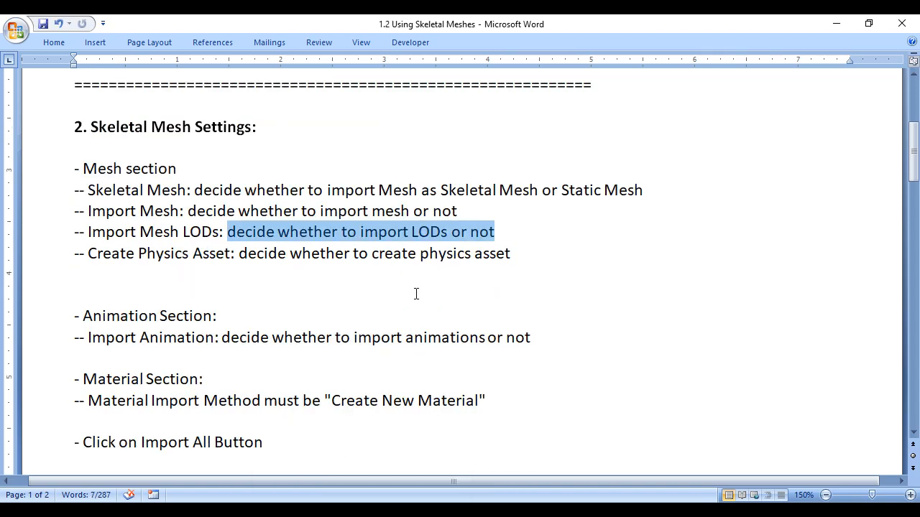
{"action": "left_click_drag", "start_coordinate": [75, 168], "coordinate": [370, 299]}
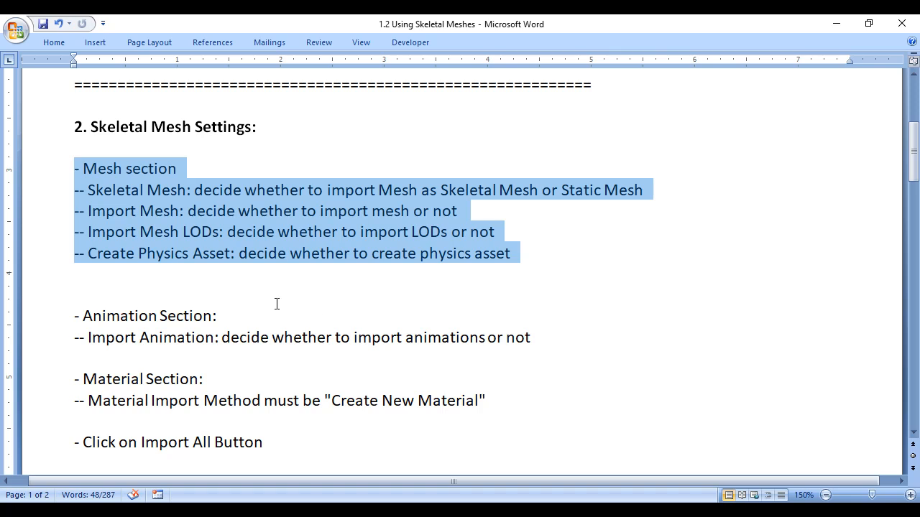
{"action": "left_click_drag", "start_coordinate": [194, 127], "coordinate": [104, 130]}
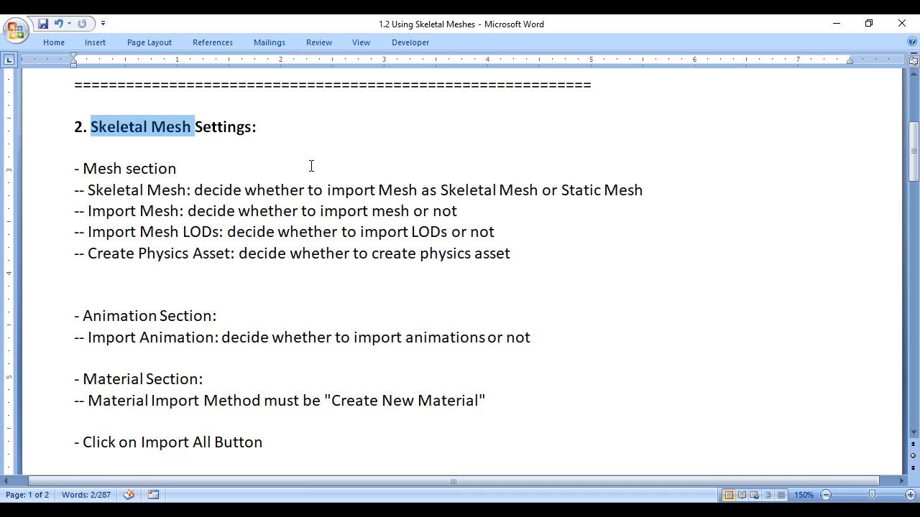
Step: Switch to Unreal Engine, bring the wolf-fbx folder into the Meshes folder and expand the Mesh section of the FBX import options
{"action": "left_click", "coordinate": [836, 23]}
{"action": "left_click", "coordinate": [835, 23]}
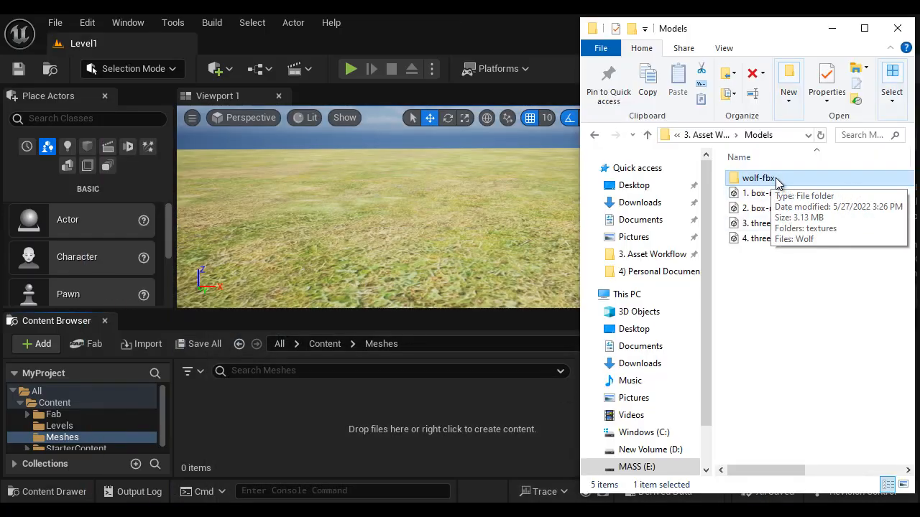
{"action": "left_click_drag", "start_coordinate": [772, 181], "coordinate": [312, 449]}
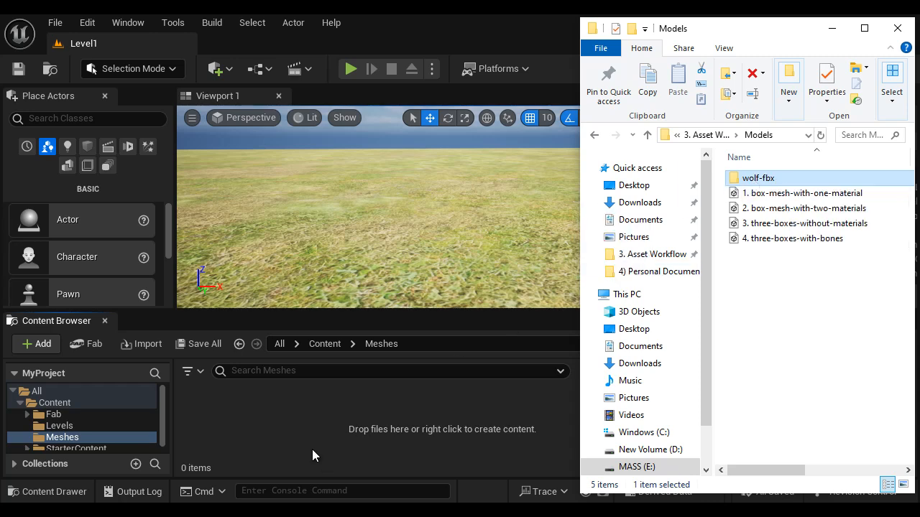
{"action": "left_click", "coordinate": [164, 45]}
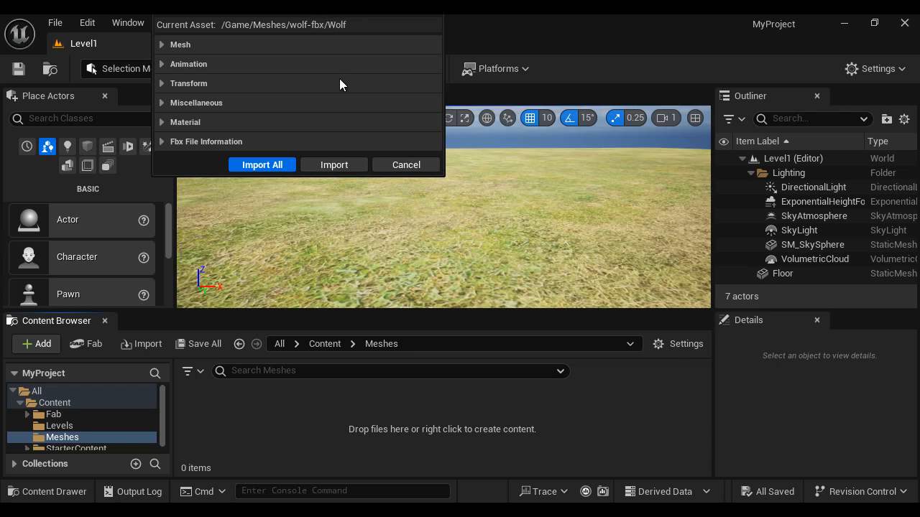
{"action": "key", "text": "alt+space"}
{"action": "left_click", "coordinate": [220, 42]}
{"action": "left_click_drag", "start_coordinate": [298, 16], "coordinate": [426, 144]}
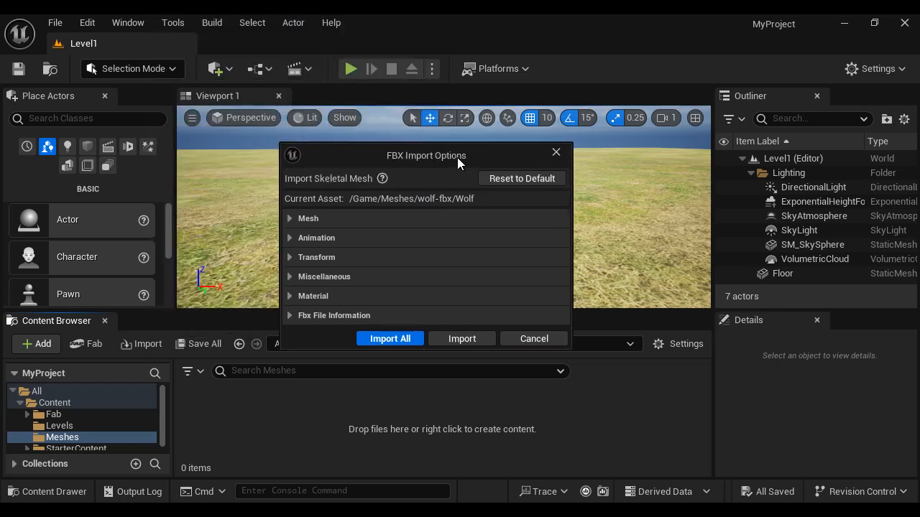
{"action": "left_click", "coordinate": [291, 220]}
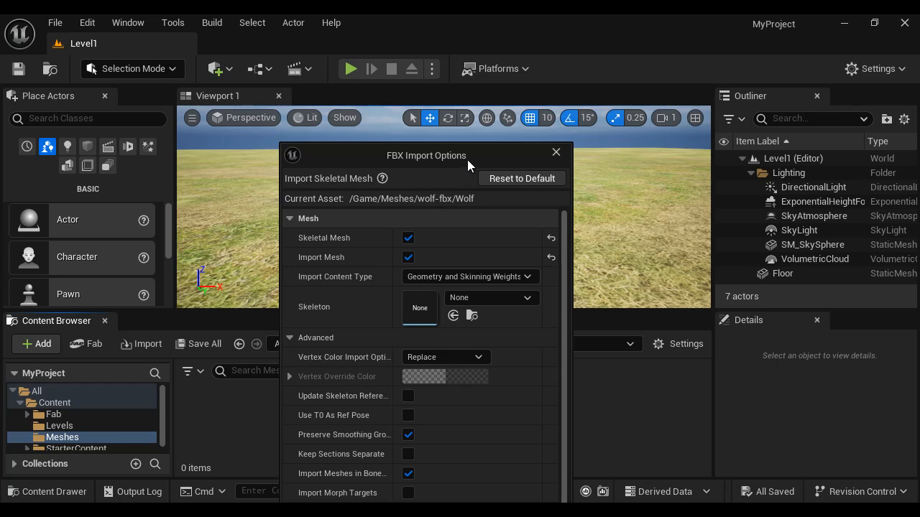
{"action": "left_click_drag", "start_coordinate": [467, 159], "coordinate": [469, 129]}
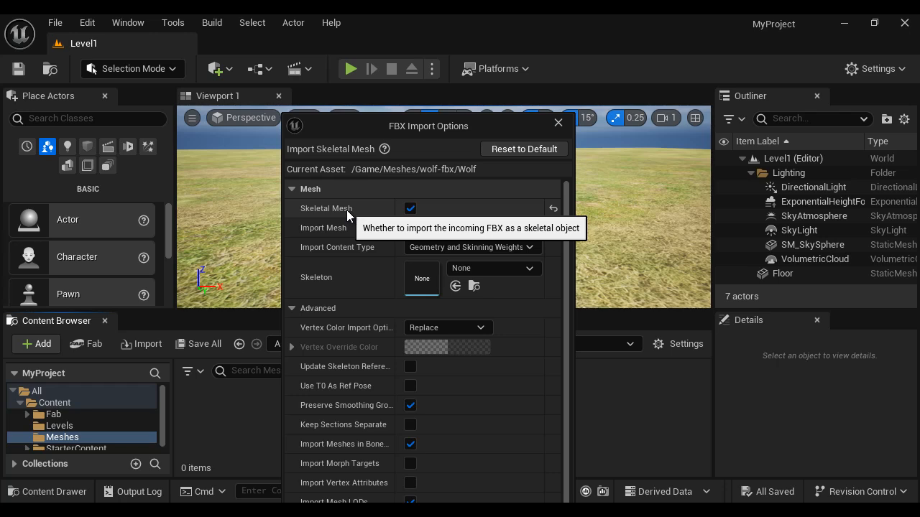
Step: Check the Skeletal Mesh option's description in the 1.2 Using Skeletal Meshes Word document, then return to the import options
{"action": "mouse_move", "coordinate": [401, 513]}
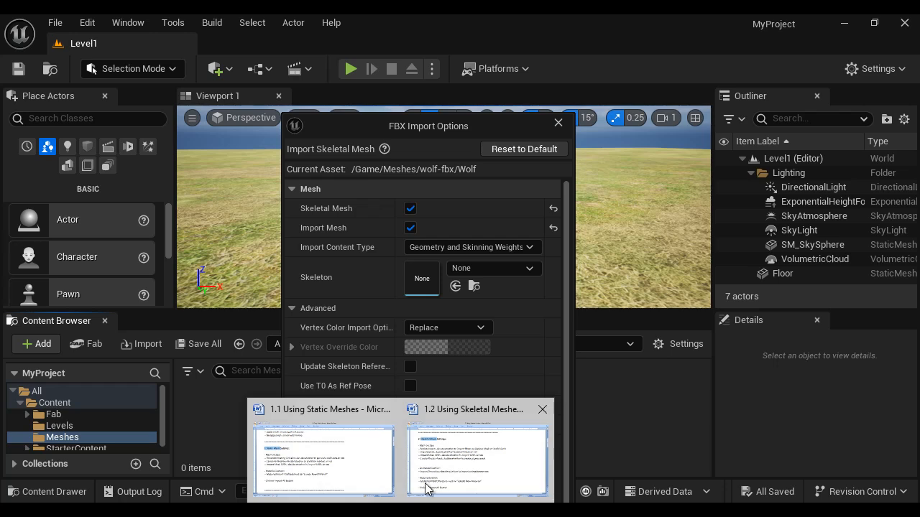
{"action": "left_click", "coordinate": [457, 466]}
{"action": "left_click_drag", "start_coordinate": [85, 190], "coordinate": [643, 190]}
{"action": "left_click", "coordinate": [263, 272]}
{"action": "key", "text": "alt+Tab"}
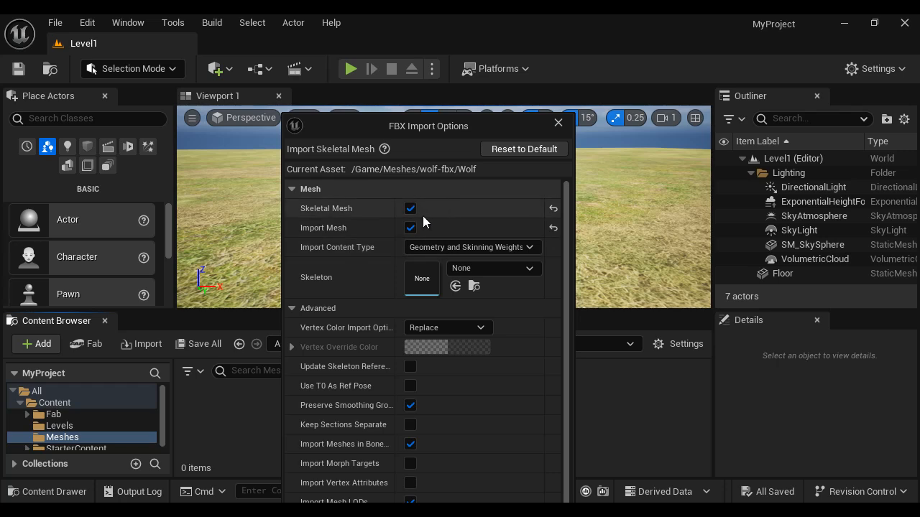
Step: Turn off Skeletal Mesh, import the wolf model as a static mesh and save all imported assets
{"action": "left_click", "coordinate": [410, 208]}
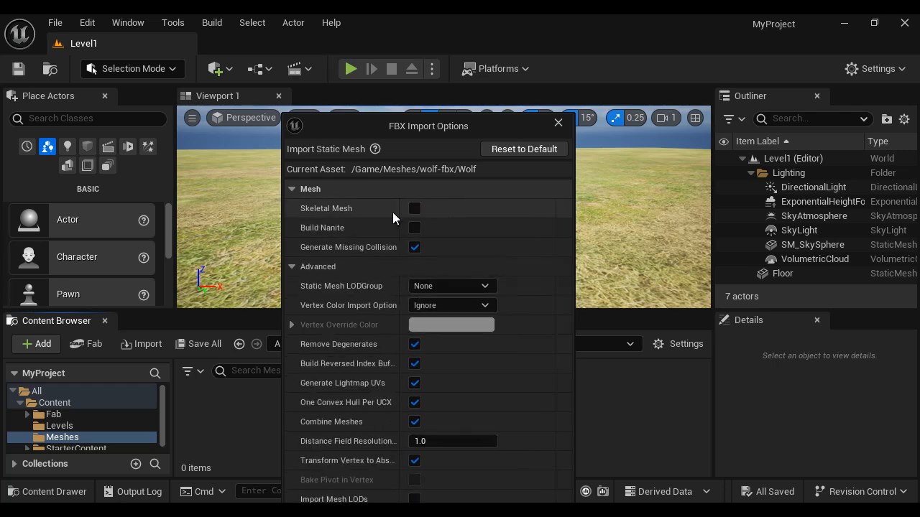
{"action": "left_click", "coordinate": [294, 189]}
{"action": "left_click", "coordinate": [390, 289]}
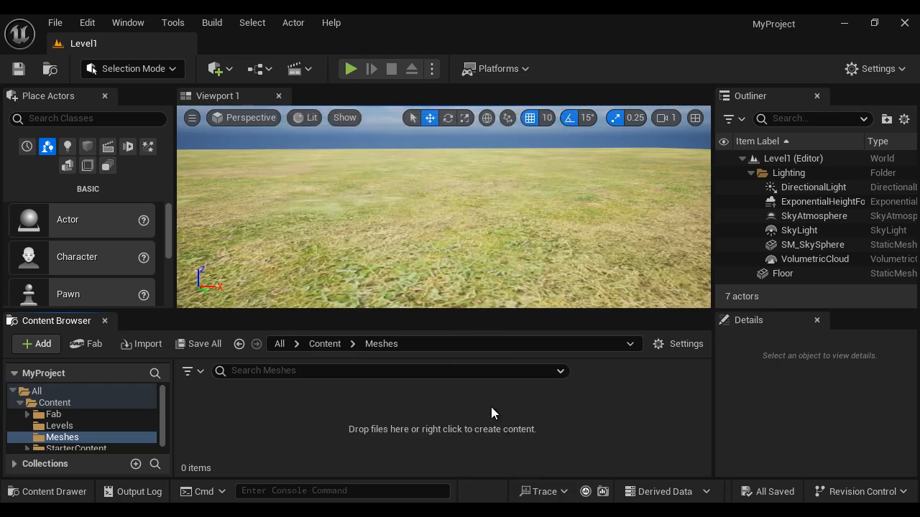
{"action": "left_click", "coordinate": [804, 52]}
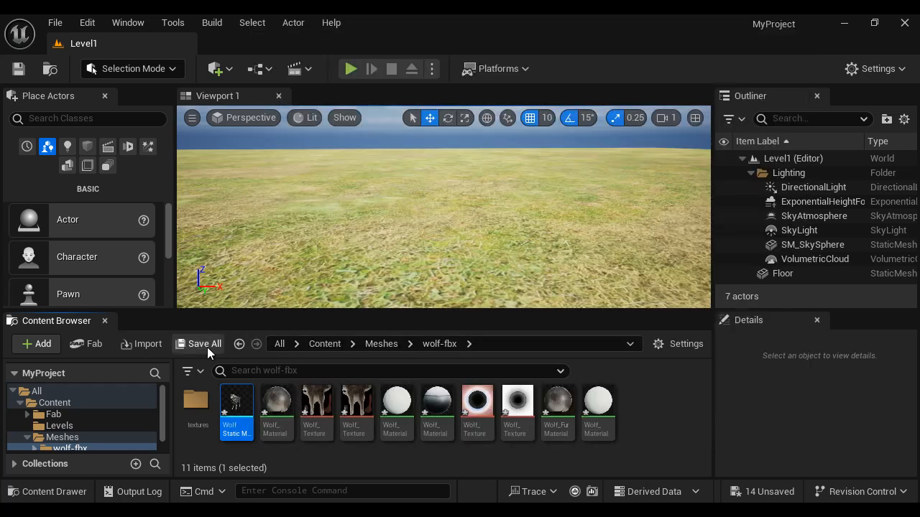
{"action": "left_click", "coordinate": [206, 347]}
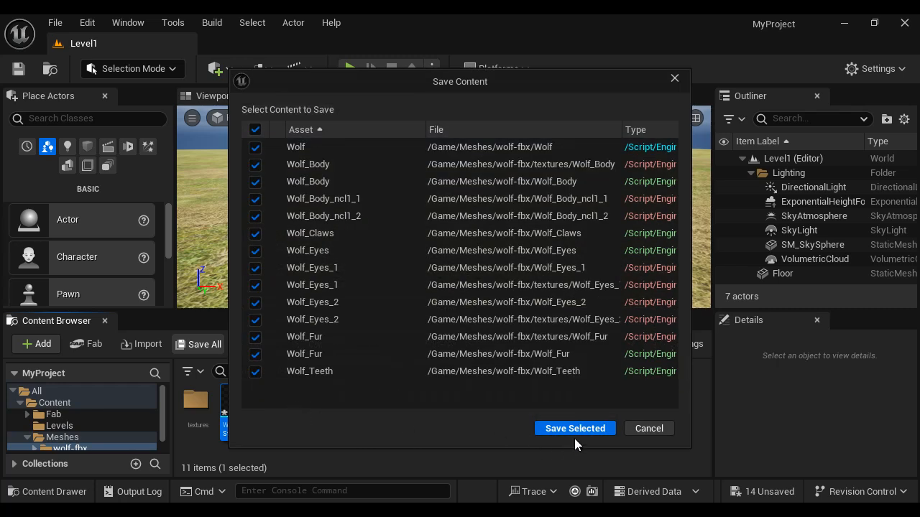
{"action": "left_click", "coordinate": [575, 431]}
Step: Delete the wolf-fbx folder with all its assets and return to the empty Meshes folder
{"action": "right_click", "coordinate": [88, 445]}
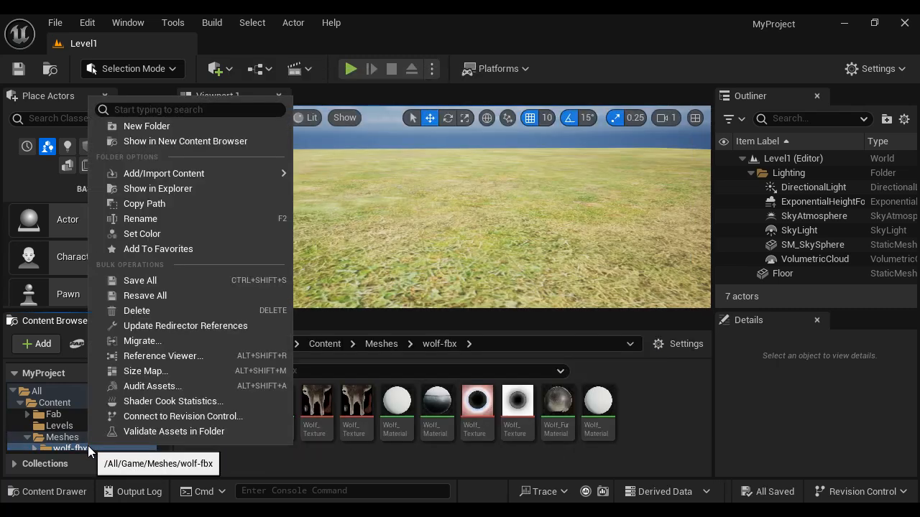
{"action": "left_click", "coordinate": [182, 310]}
{"action": "left_click", "coordinate": [216, 338]}
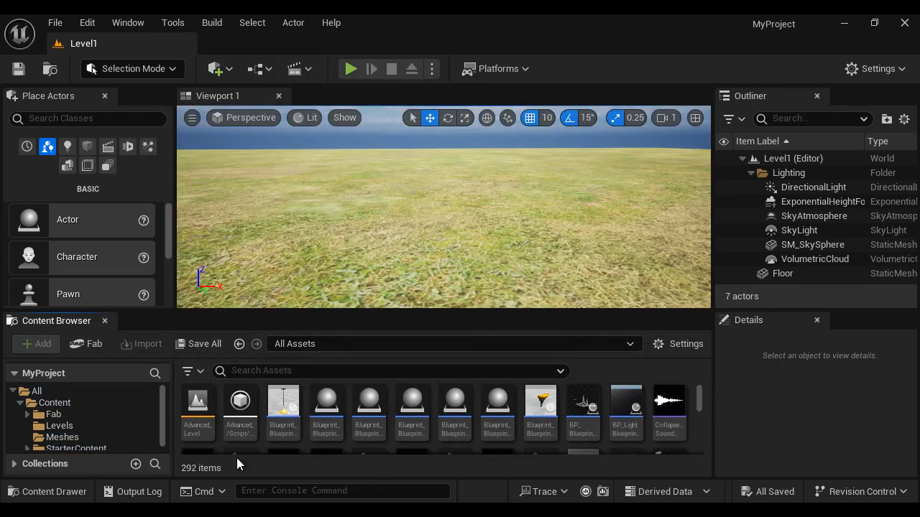
{"action": "left_click", "coordinate": [62, 437]}
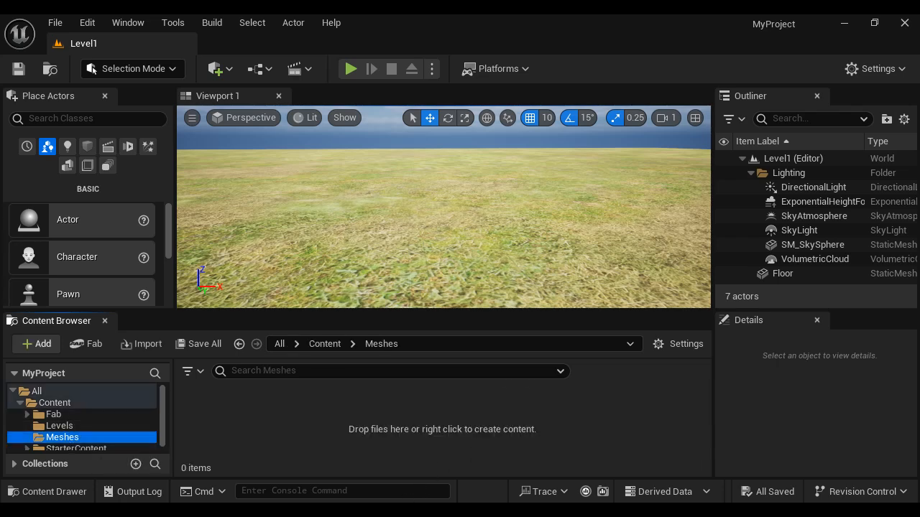
Step: Import the wolf-fbx folder into Meshes again with Skeletal Mesh enabled, applying the same settings to all files
{"action": "key", "text": "alt+Tab"}
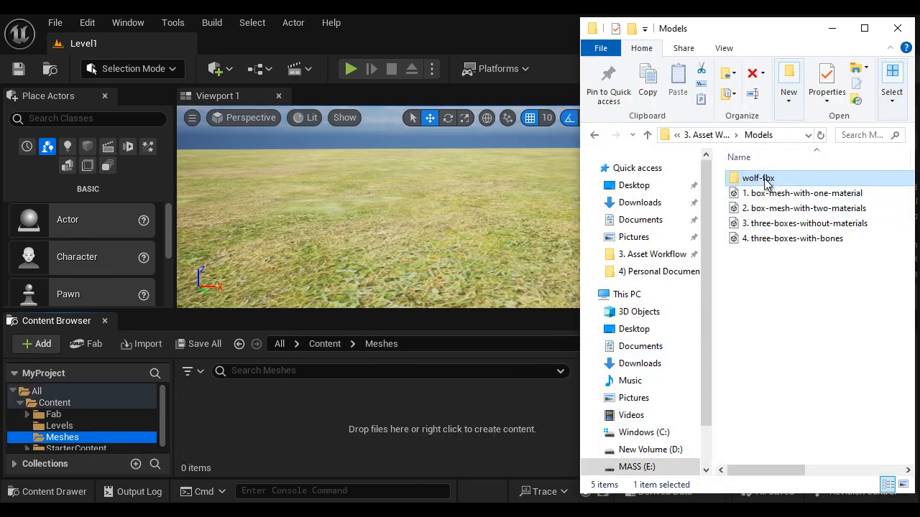
{"action": "left_click_drag", "start_coordinate": [764, 181], "coordinate": [263, 413]}
{"action": "left_click", "coordinate": [162, 44]}
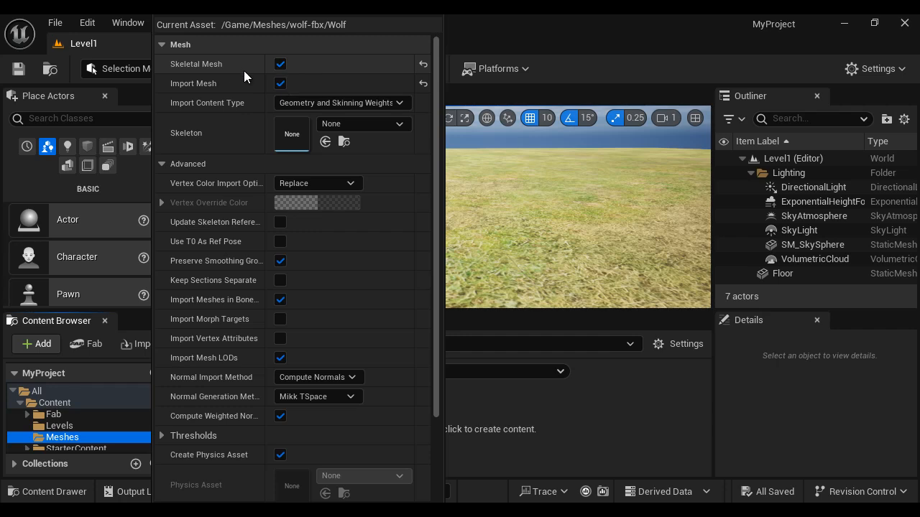
{"action": "left_click", "coordinate": [161, 43]}
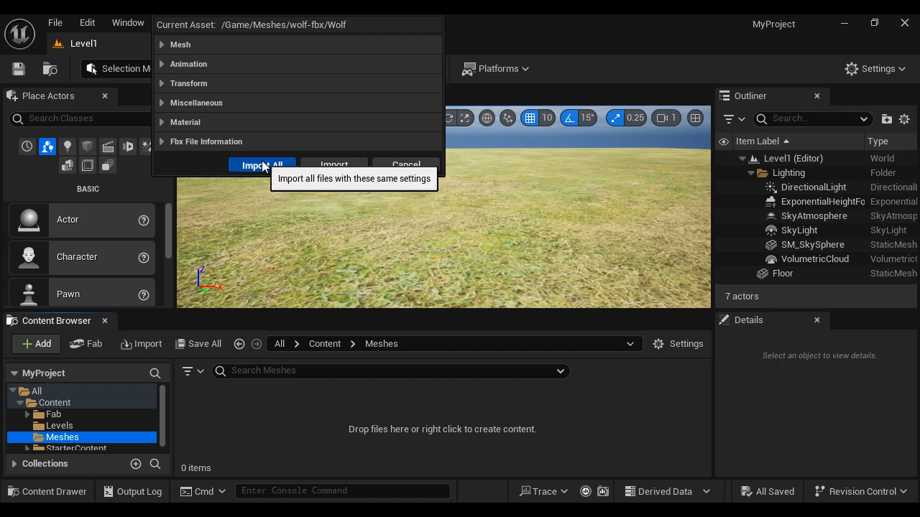
{"action": "left_click", "coordinate": [262, 164]}
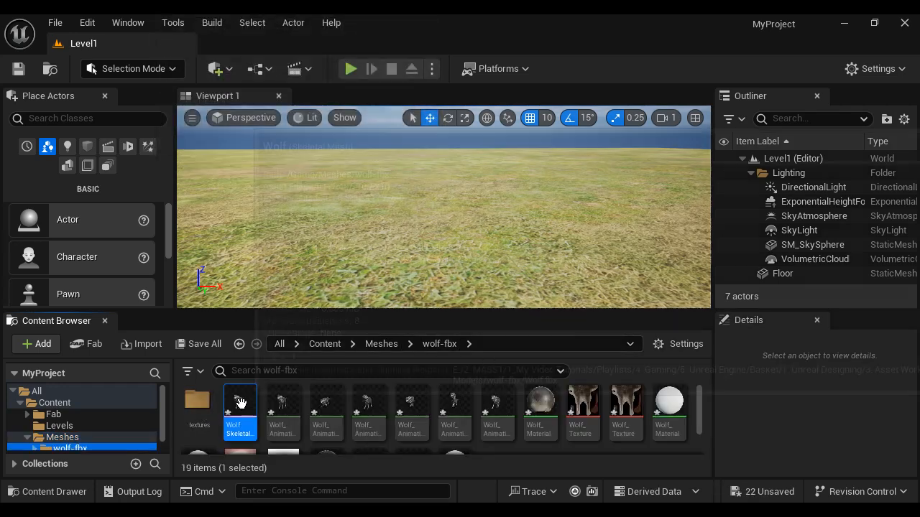
{"action": "mouse_move", "coordinate": [240, 402]}
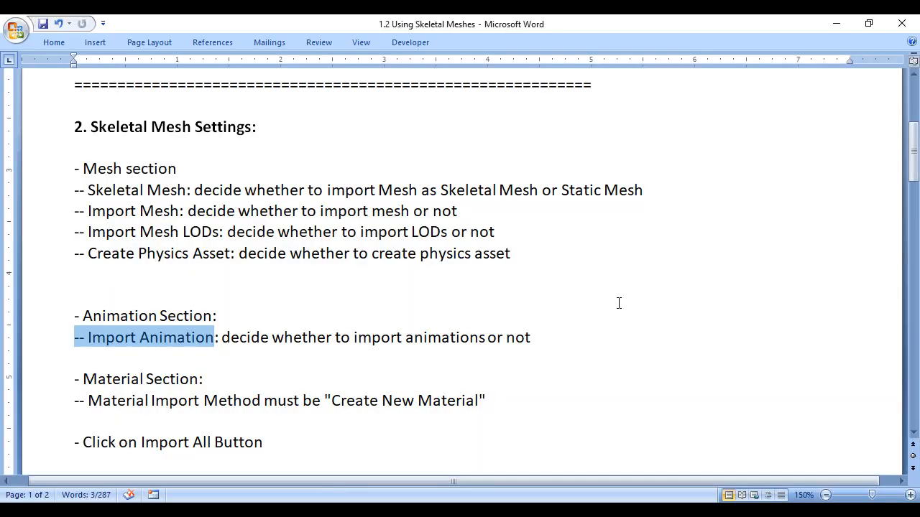
Step: Review the notes on the Skeletal Mesh, Import Mesh and Import Mesh LODs options in the Mesh section
{"action": "left_click", "coordinate": [618, 295]}
{"action": "left_click_drag", "start_coordinate": [650, 191], "coordinate": [185, 190]}
{"action": "left_click", "coordinate": [199, 287]}
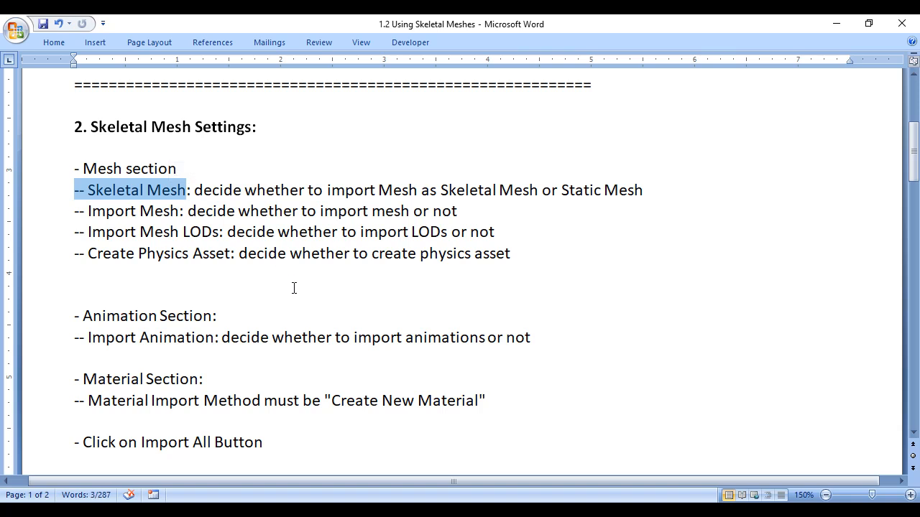
{"action": "left_click_drag", "start_coordinate": [194, 190], "coordinate": [649, 191]}
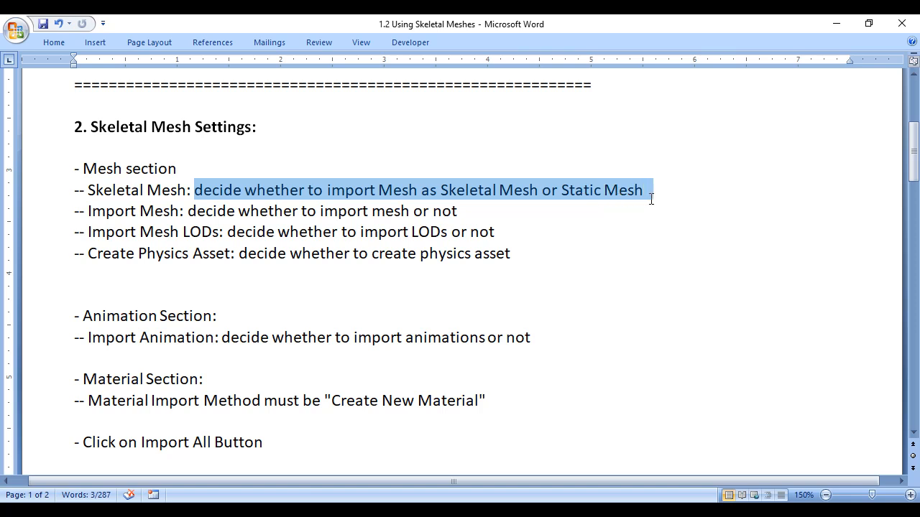
{"action": "left_click", "coordinate": [579, 270]}
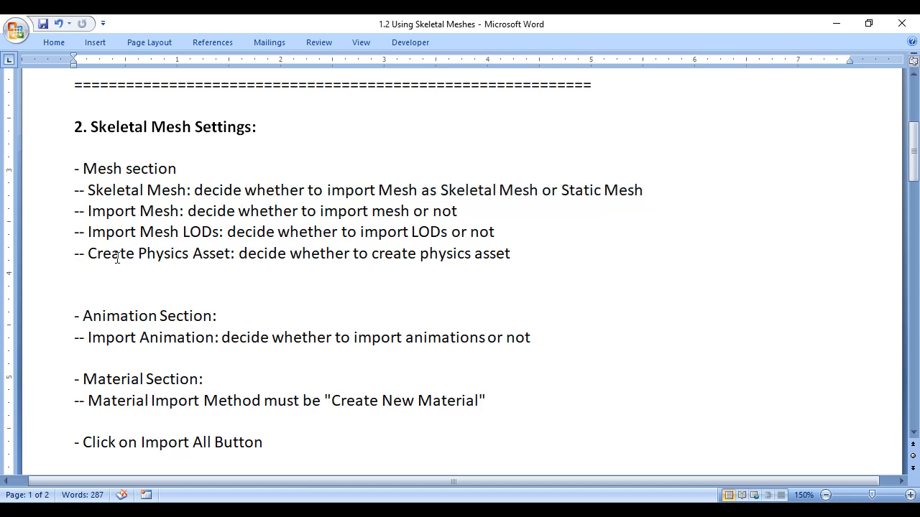
{"action": "left_click_drag", "start_coordinate": [75, 210], "coordinate": [471, 211]}
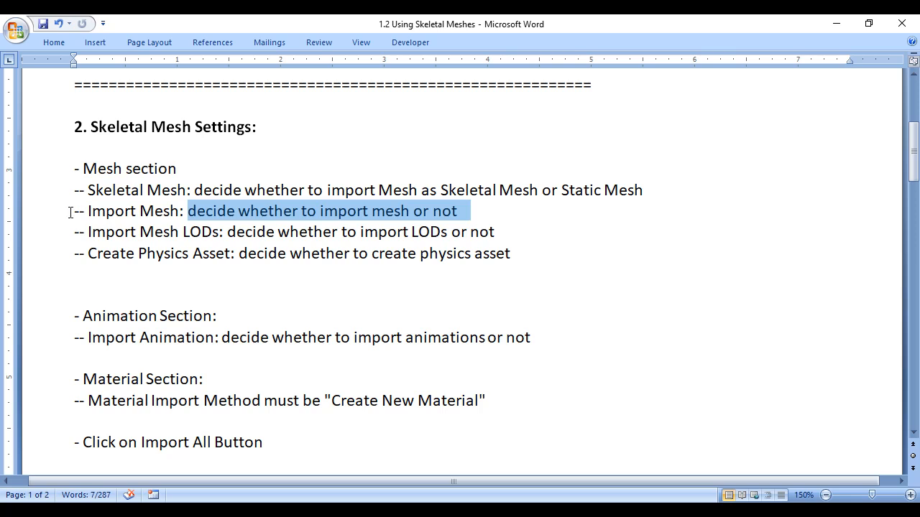
{"action": "left_click_drag", "start_coordinate": [70, 212], "coordinate": [161, 210]}
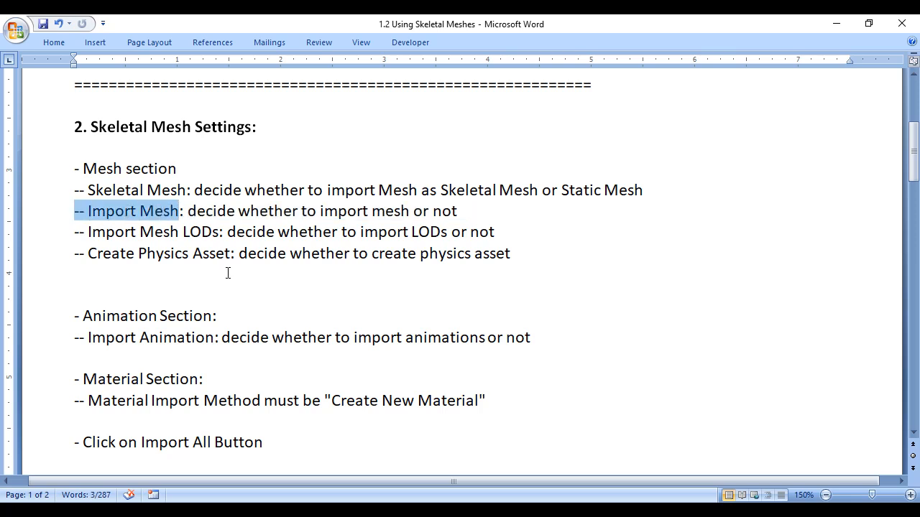
{"action": "left_click", "coordinate": [178, 286]}
{"action": "left_click_drag", "start_coordinate": [75, 231], "coordinate": [208, 231]}
{"action": "left_click", "coordinate": [287, 280]}
{"action": "left_click_drag", "start_coordinate": [340, 233], "coordinate": [476, 248]}
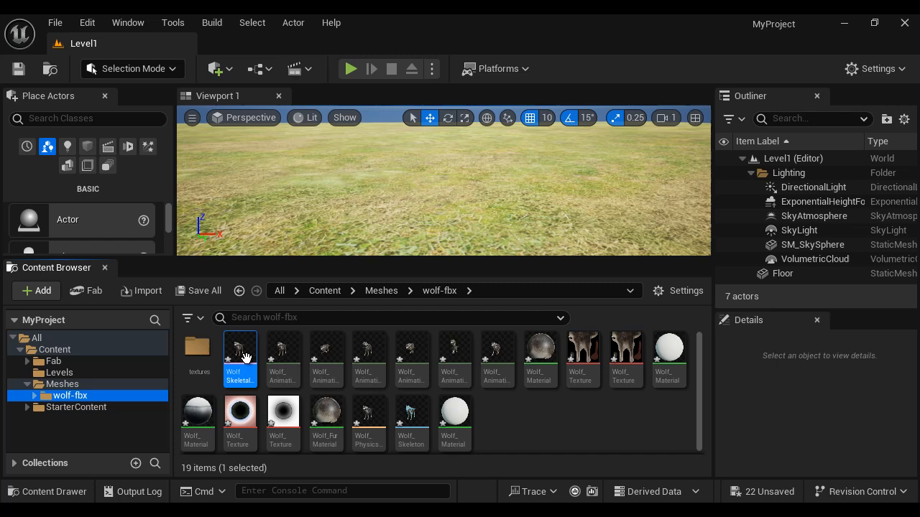
Step: Open the Wolf skeletal mesh in its editor and locate the Number of LODs value in the LOD settings
{"action": "mouse_move", "coordinate": [243, 352]}
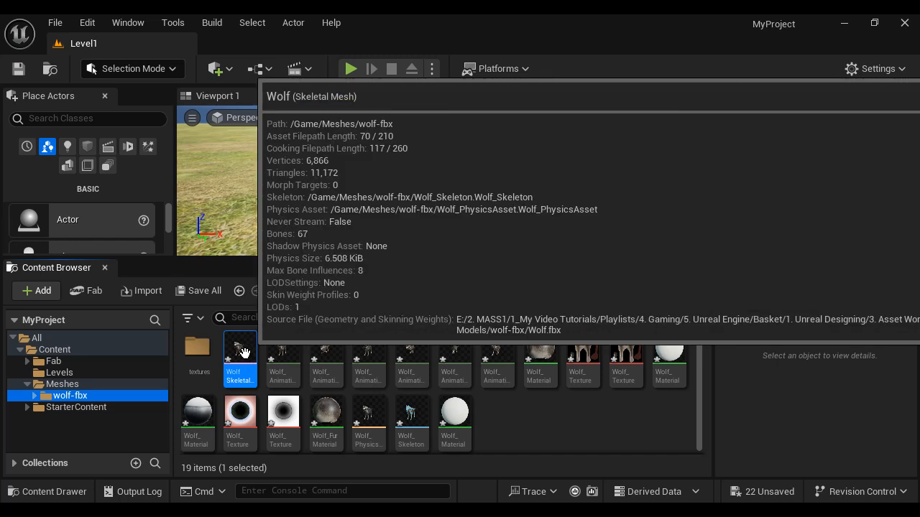
{"action": "double_click", "coordinate": [243, 352]}
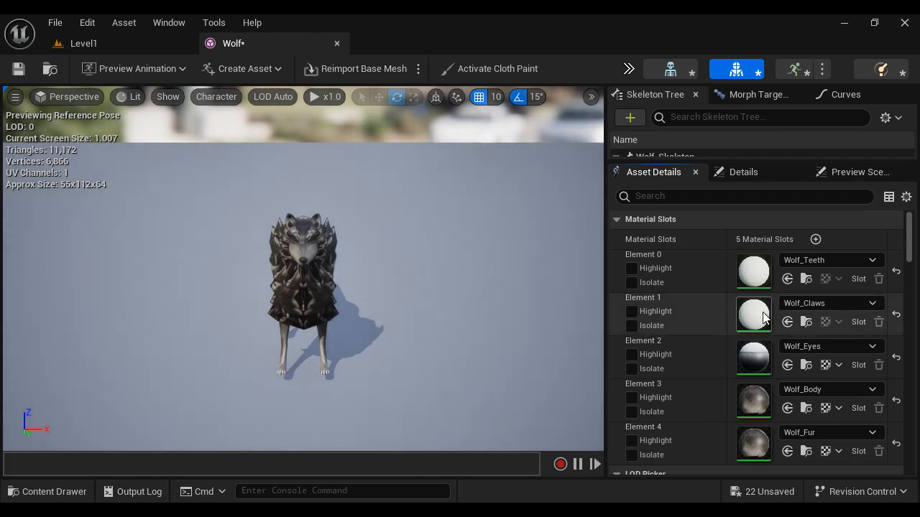
{"action": "scroll", "coordinate": [723, 335], "scroll_direction": "down", "scroll_amount": 5}
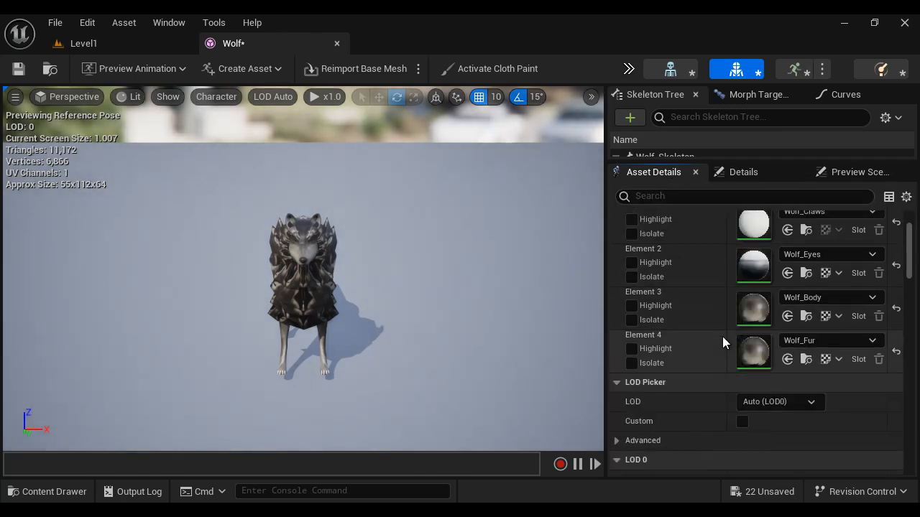
{"action": "scroll", "coordinate": [723, 336], "scroll_direction": "down", "scroll_amount": 5}
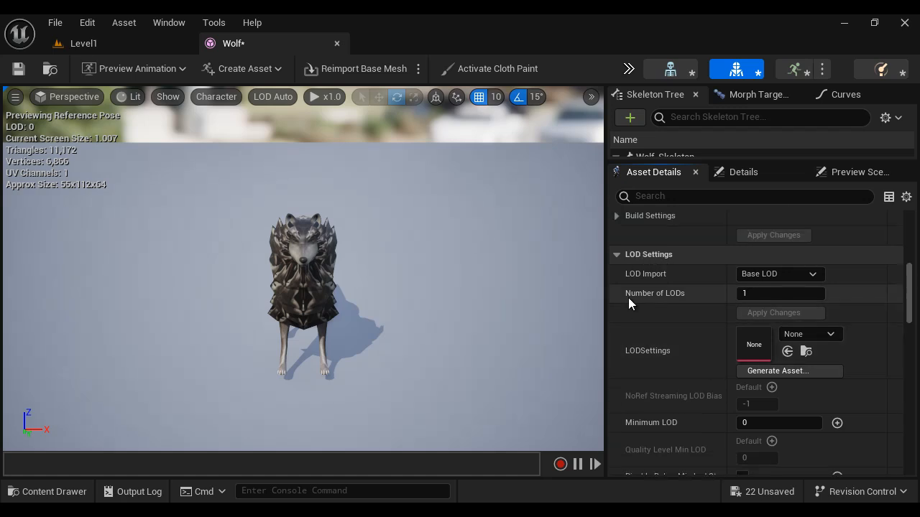
{"action": "left_click", "coordinate": [769, 296]}
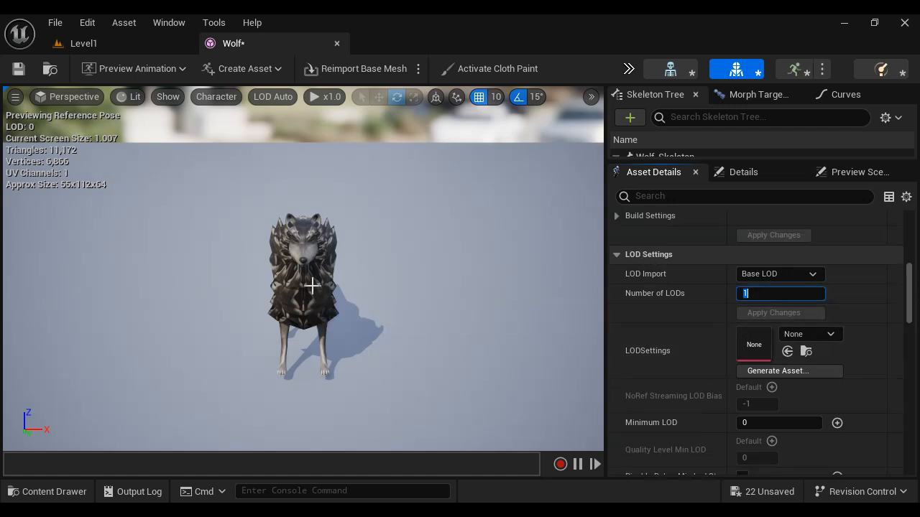
Step: Examine the wolf from near and far, comparing its LOD, screen size, triangle and vertex statistics at each distance
{"action": "scroll", "coordinate": [322, 298], "scroll_direction": "up", "scroll_amount": 5}
{"action": "scroll", "coordinate": [318, 297], "scroll_direction": "down", "scroll_amount": 7}
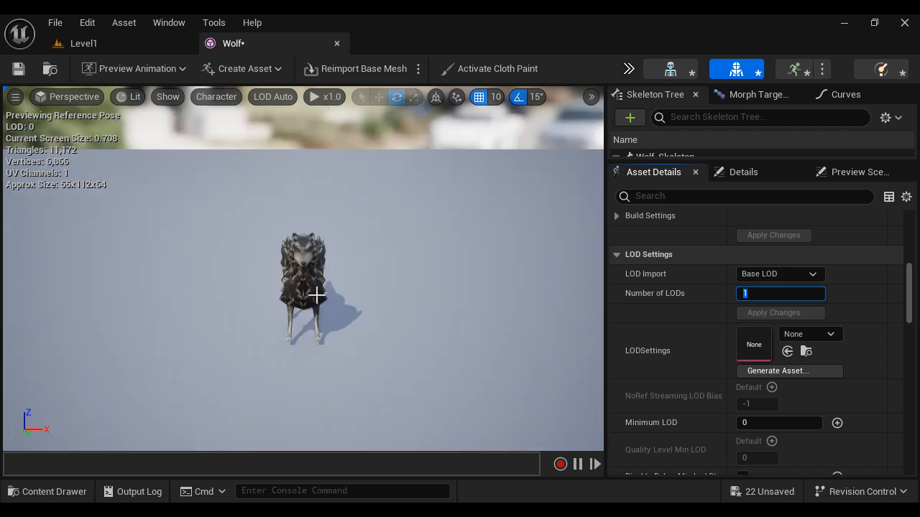
{"action": "left_click_drag", "start_coordinate": [377, 305], "coordinate": [311, 327]}
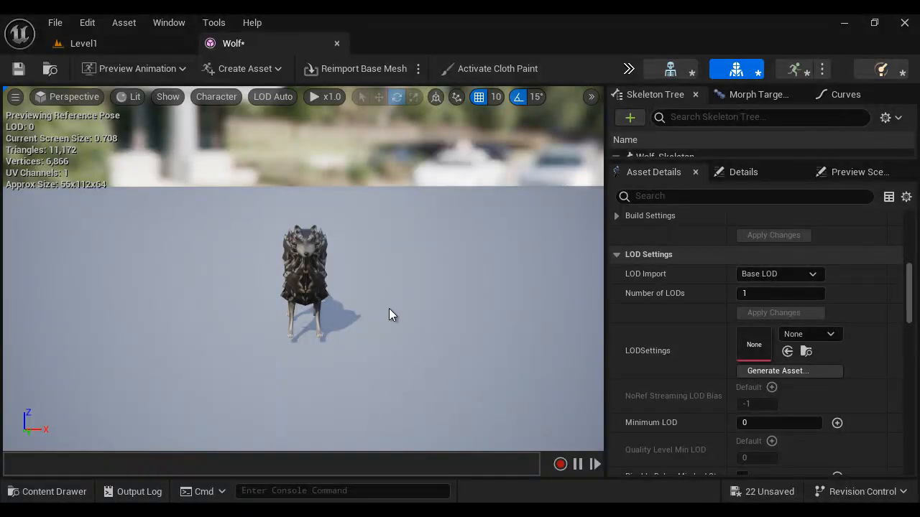
{"action": "scroll", "coordinate": [388, 308], "scroll_direction": "up", "scroll_amount": 5}
{"action": "scroll", "coordinate": [389, 309], "scroll_direction": "down", "scroll_amount": 8}
{"action": "scroll", "coordinate": [389, 309], "scroll_direction": "down", "scroll_amount": 6}
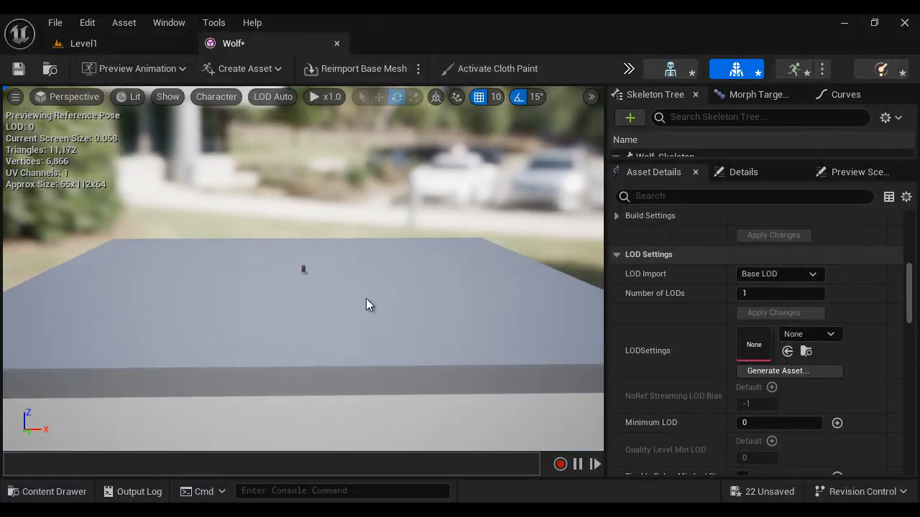
{"action": "scroll", "coordinate": [371, 309], "scroll_direction": "up", "scroll_amount": 3}
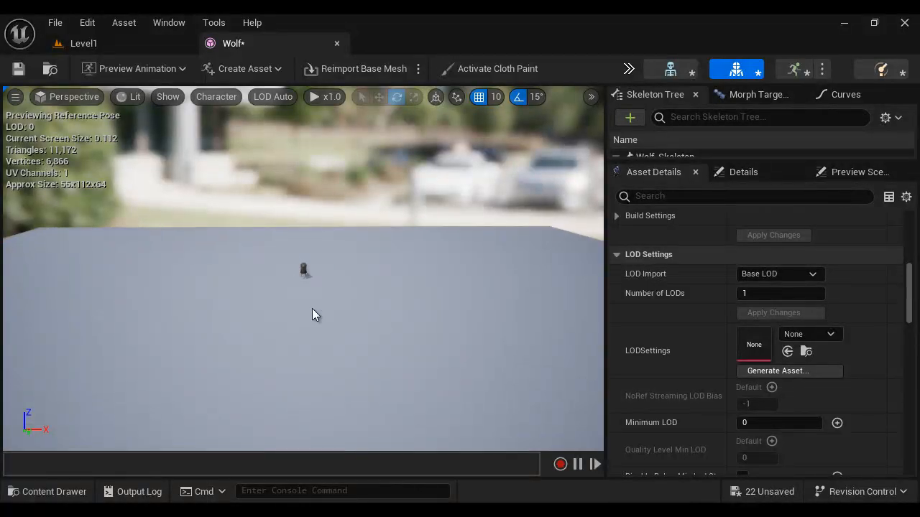
{"action": "scroll", "coordinate": [324, 314], "scroll_direction": "down", "scroll_amount": 2}
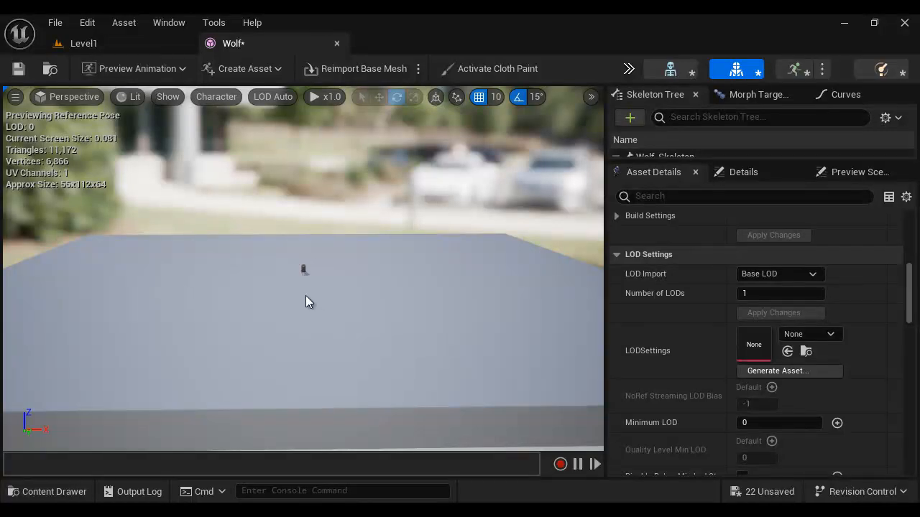
{"action": "key", "text": "f"}
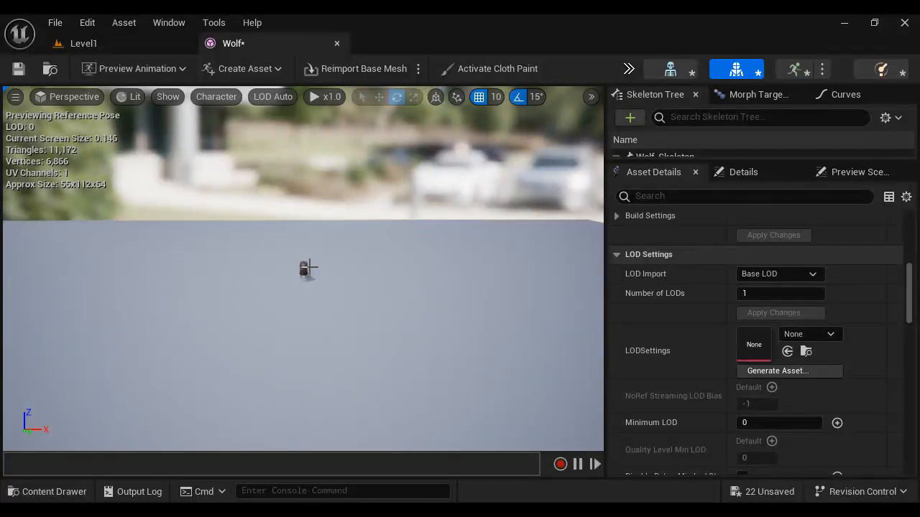
{"action": "scroll", "coordinate": [312, 267], "scroll_direction": "up", "scroll_amount": 5}
{"action": "scroll", "coordinate": [312, 267], "scroll_direction": "down", "scroll_amount": 1}
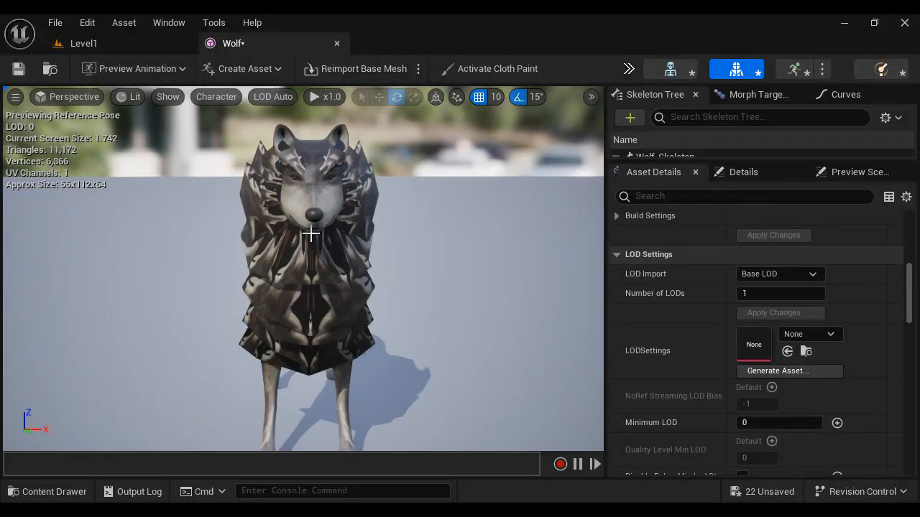
{"action": "scroll", "coordinate": [339, 324], "scroll_direction": "down", "scroll_amount": 10}
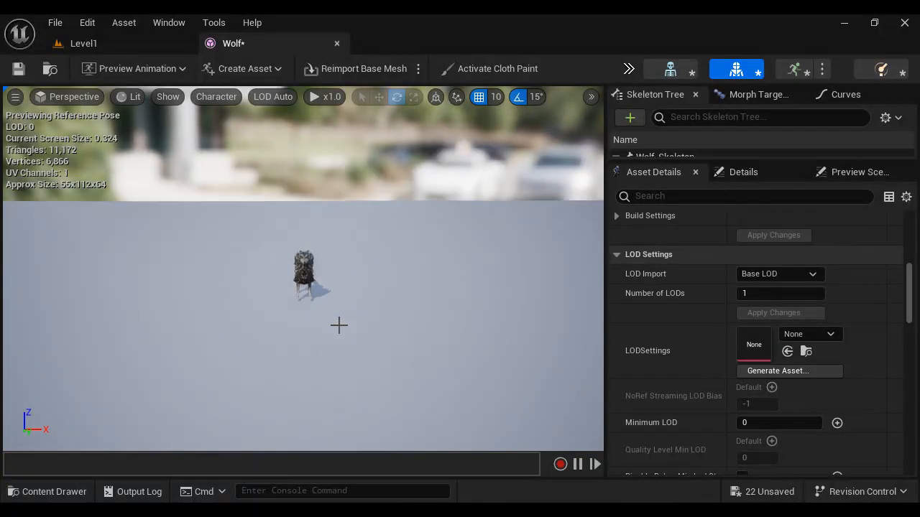
{"action": "scroll", "coordinate": [339, 324], "scroll_direction": "down", "scroll_amount": 3}
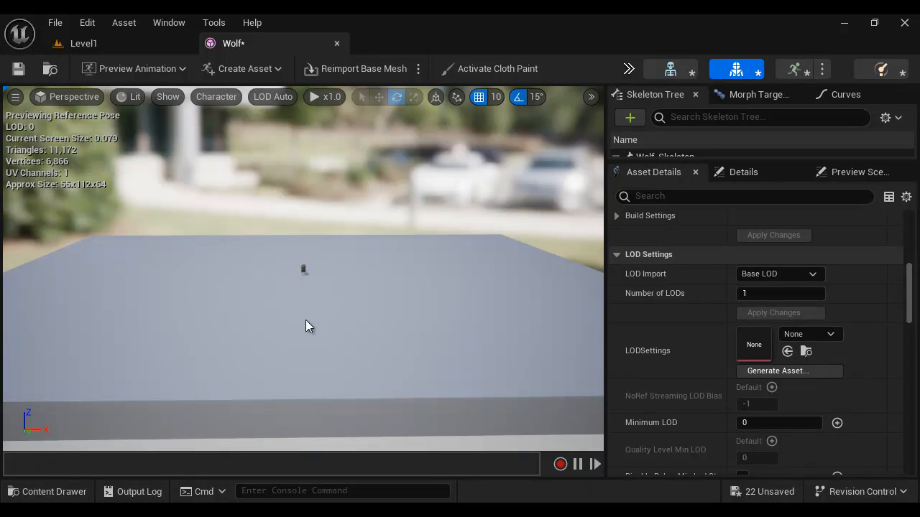
{"action": "scroll", "coordinate": [304, 290], "scroll_direction": "up", "scroll_amount": 5}
{"action": "scroll", "coordinate": [315, 289], "scroll_direction": "up", "scroll_amount": 6}
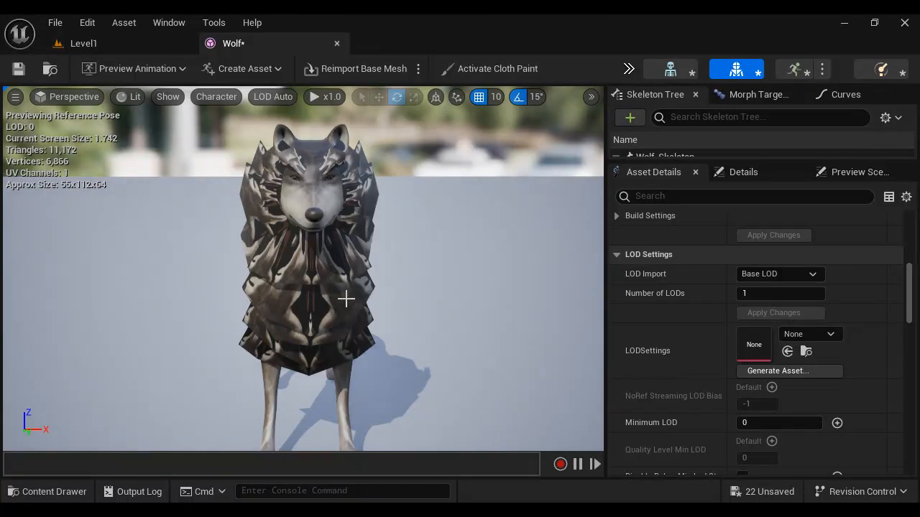
{"action": "scroll", "coordinate": [347, 299], "scroll_direction": "down", "scroll_amount": 10}
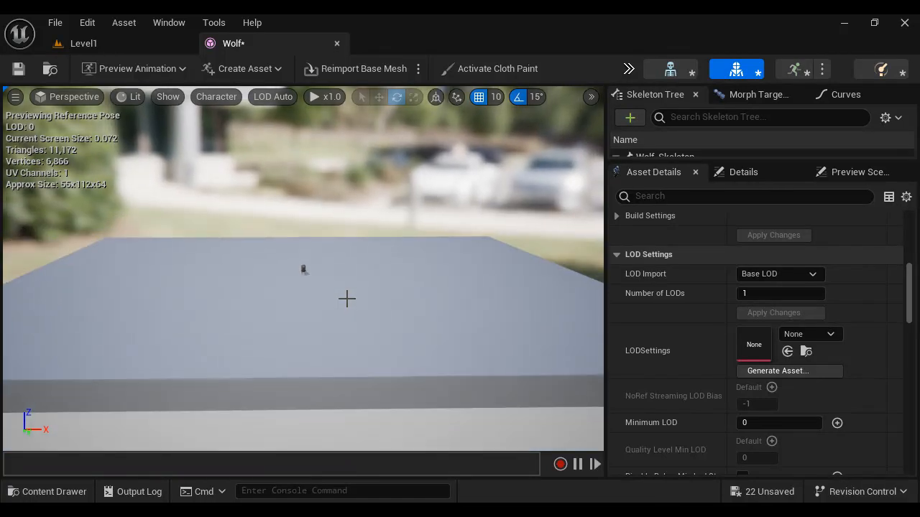
{"action": "scroll", "coordinate": [347, 298], "scroll_direction": "down", "scroll_amount": 2}
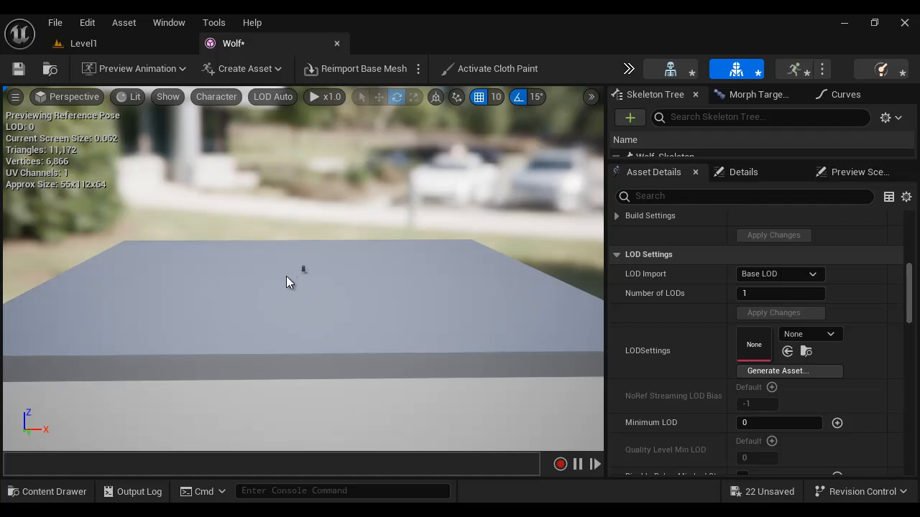
{"action": "scroll", "coordinate": [319, 274], "scroll_direction": "up", "scroll_amount": 1}
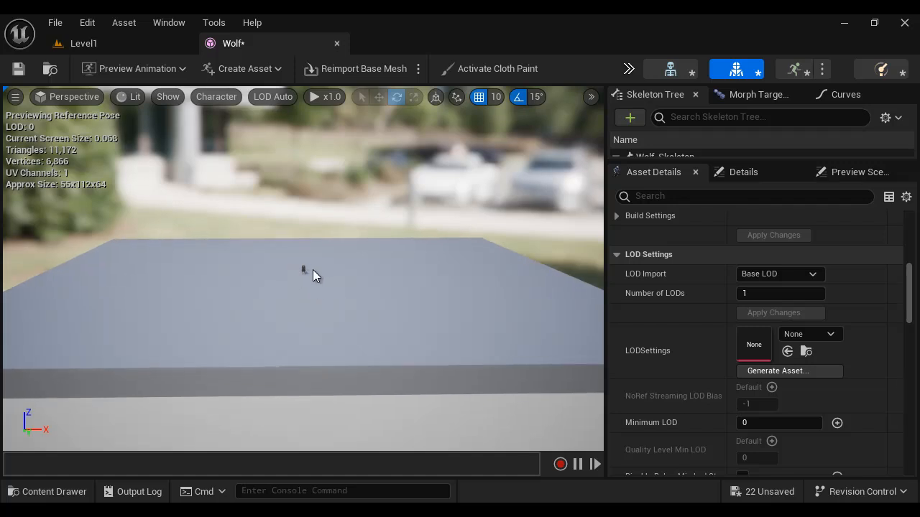
{"action": "scroll", "coordinate": [309, 272], "scroll_direction": "up", "scroll_amount": 7}
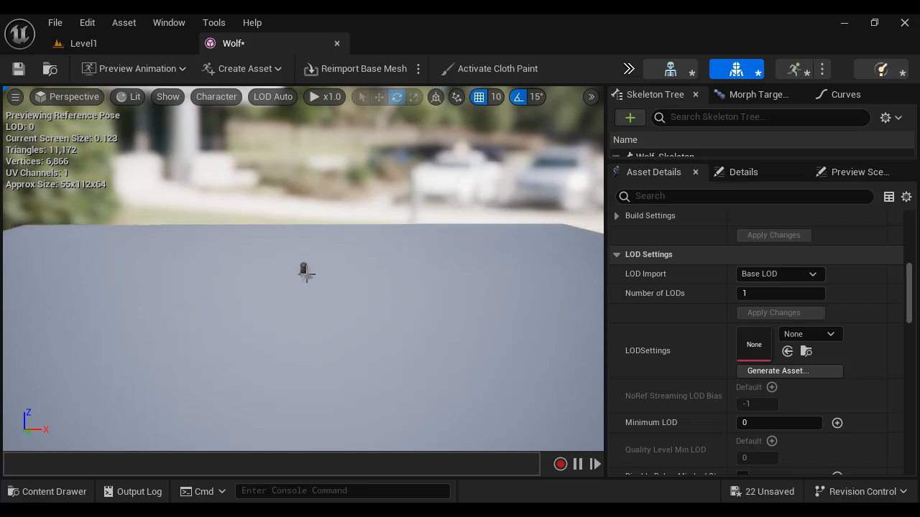
{"action": "scroll", "coordinate": [305, 273], "scroll_direction": "up", "scroll_amount": 6}
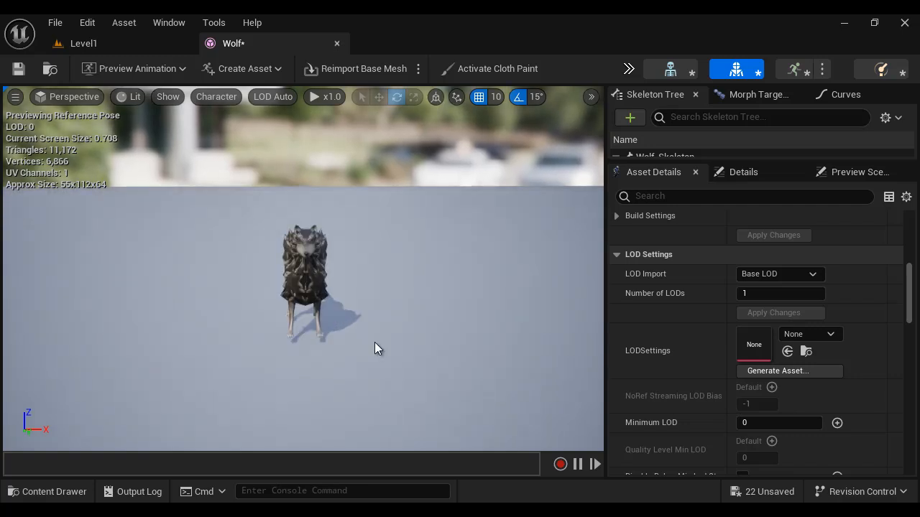
Step: Switch to the "1.2 Using Skeletal Meshes" Word document and review the instructions for generating LODs
{"action": "mouse_move", "coordinate": [400, 511]}
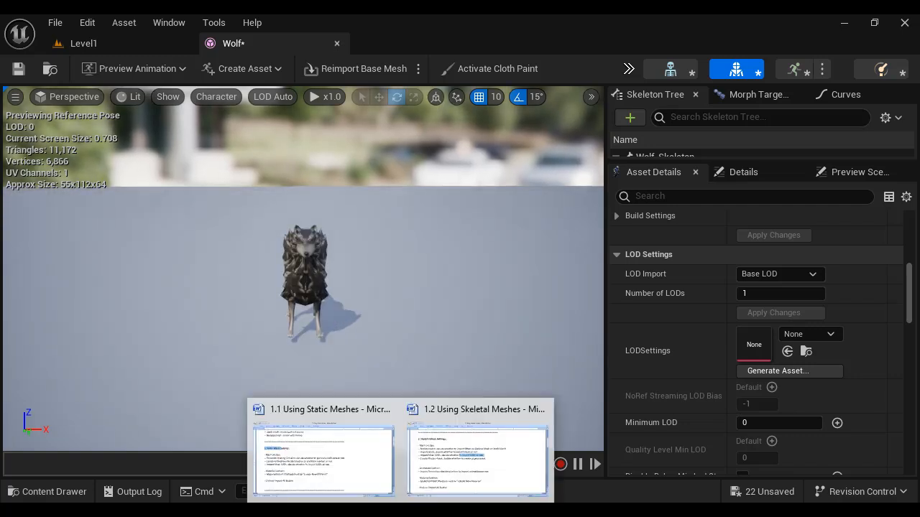
{"action": "left_click", "coordinate": [454, 454]}
{"action": "scroll", "coordinate": [524, 353], "scroll_direction": "down", "scroll_amount": 9}
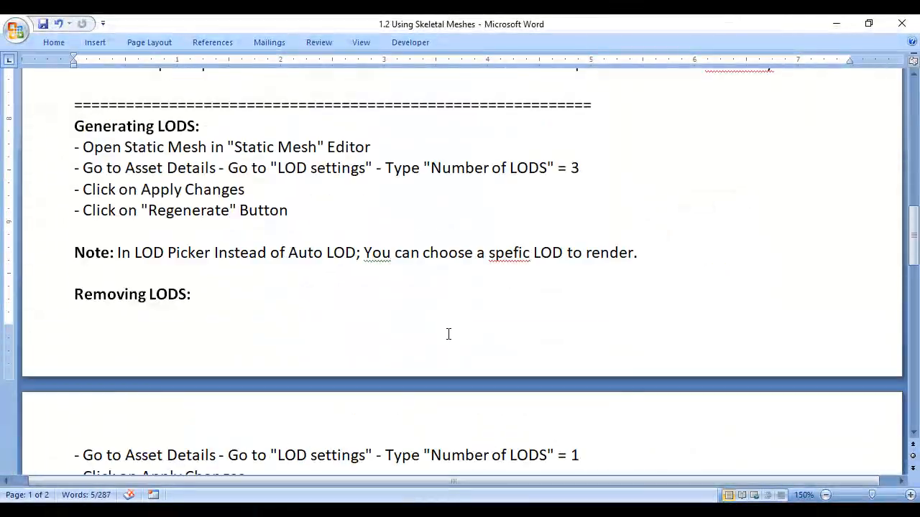
{"action": "scroll", "coordinate": [76, 189], "scroll_direction": "up", "scroll_amount": 1}
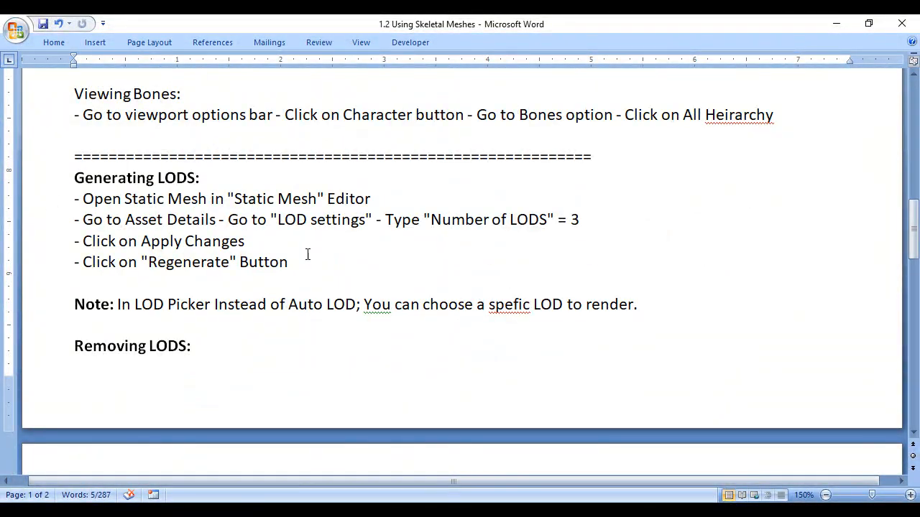
{"action": "left_click_drag", "start_coordinate": [430, 220], "coordinate": [532, 222]}
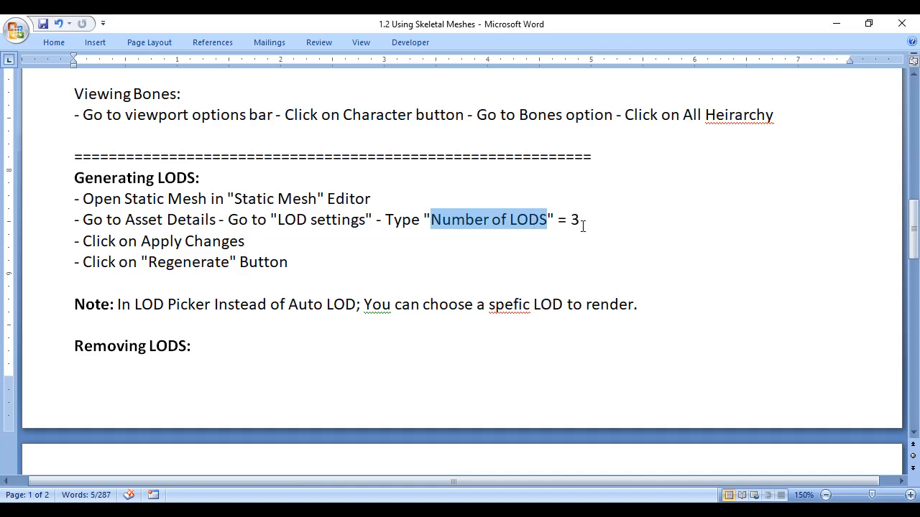
{"action": "left_click_drag", "start_coordinate": [267, 221], "coordinate": [365, 221]}
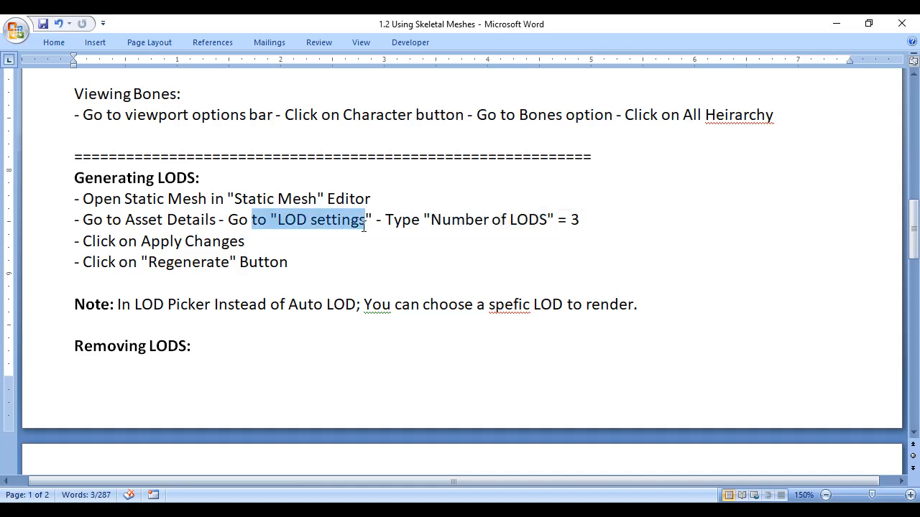
{"action": "left_click_drag", "start_coordinate": [77, 241], "coordinate": [261, 243]}
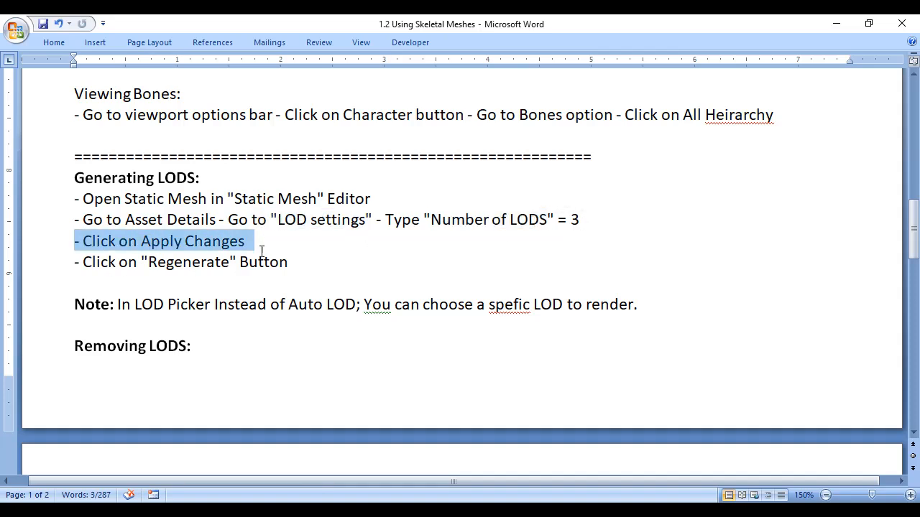
{"action": "left_click_drag", "start_coordinate": [75, 263], "coordinate": [300, 267]}
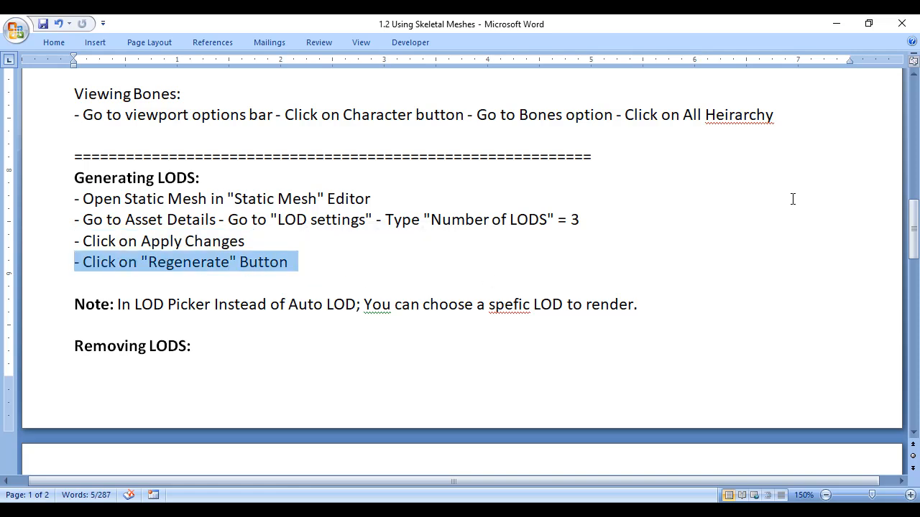
Step: Return to the Wolf mesh in Unreal Editor, set its number of LODs to 3 and apply the changes
{"action": "left_click", "coordinate": [838, 26]}
{"action": "left_click", "coordinate": [740, 293]}
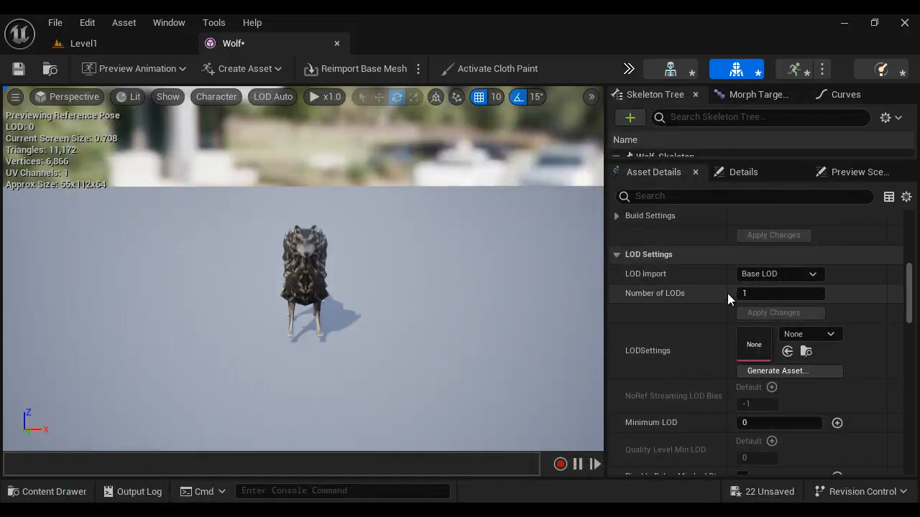
{"action": "type", "text": "3"}
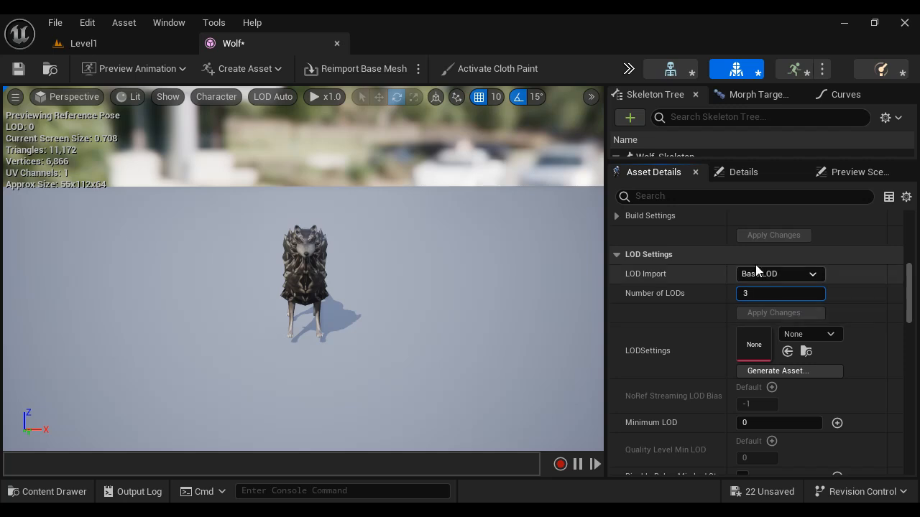
{"action": "key", "text": "Return"}
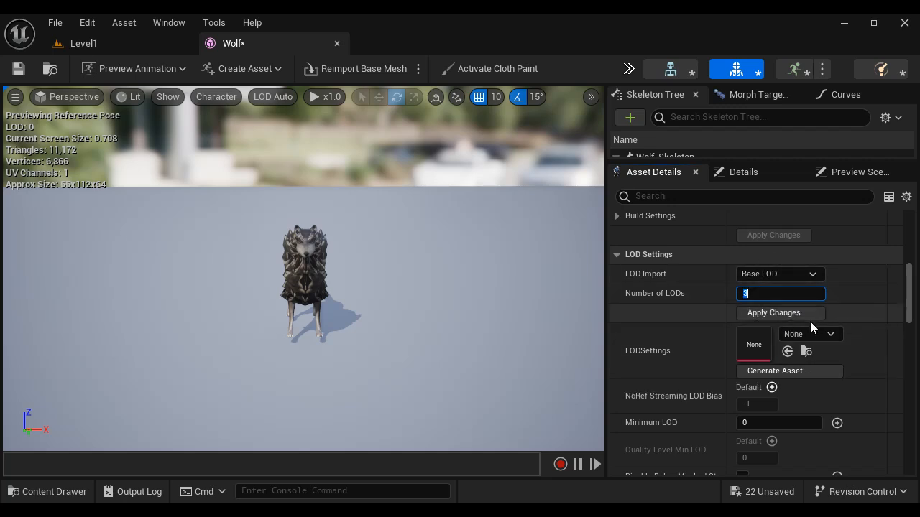
{"action": "left_click", "coordinate": [789, 314]}
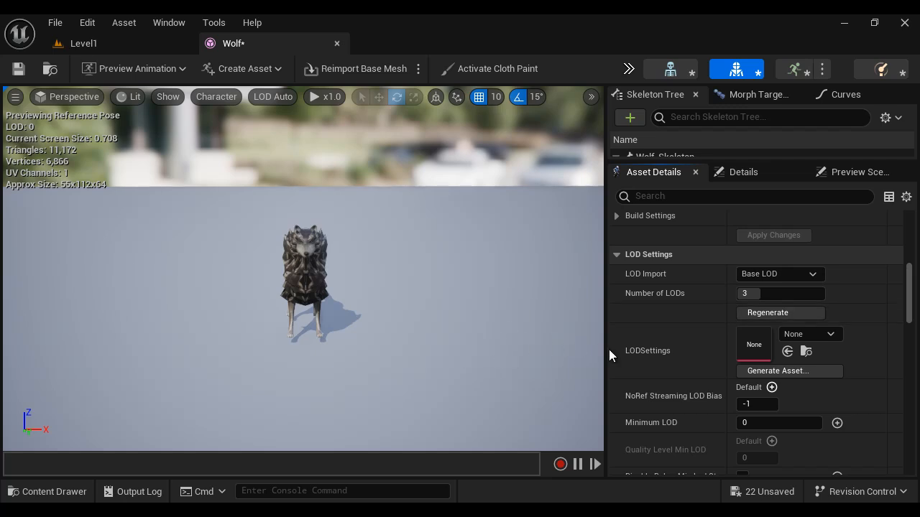
Step: Check the levels offered by the LOD Picker, keep automatic LOD selection and inspect the wolf up close
{"action": "scroll", "coordinate": [741, 370], "scroll_direction": "up", "scroll_amount": 5}
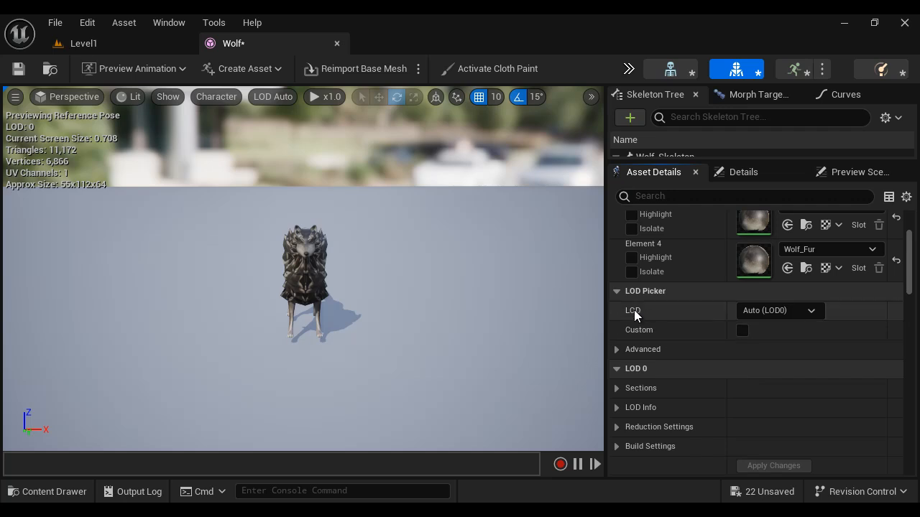
{"action": "left_click", "coordinate": [789, 310]}
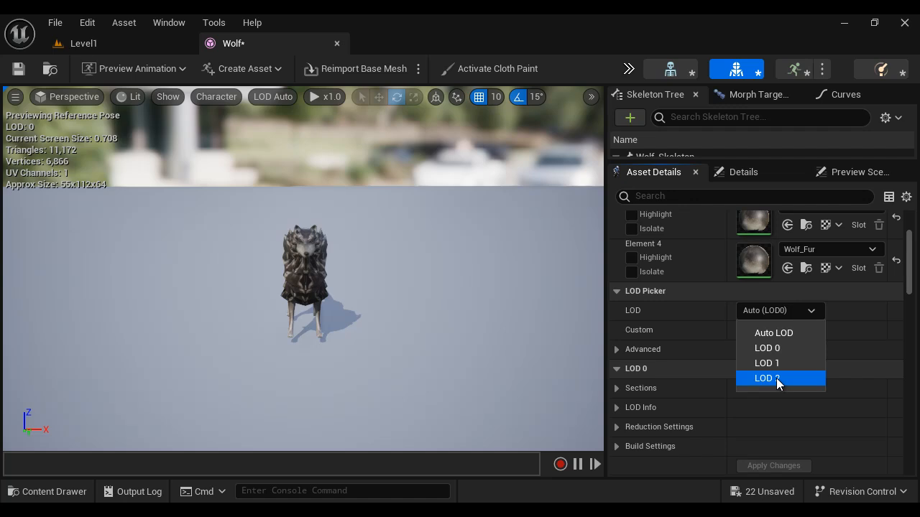
{"action": "left_click", "coordinate": [362, 312]}
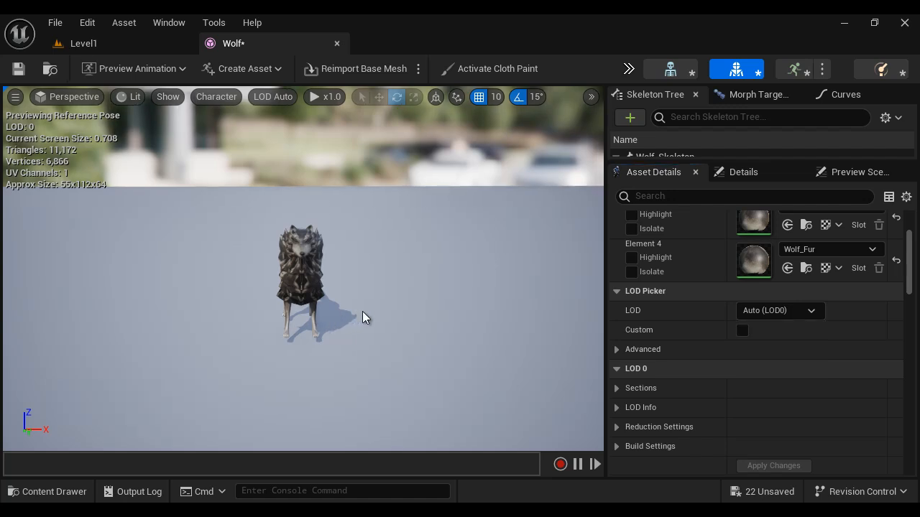
{"action": "scroll", "coordinate": [362, 311], "scroll_direction": "up", "scroll_amount": 3}
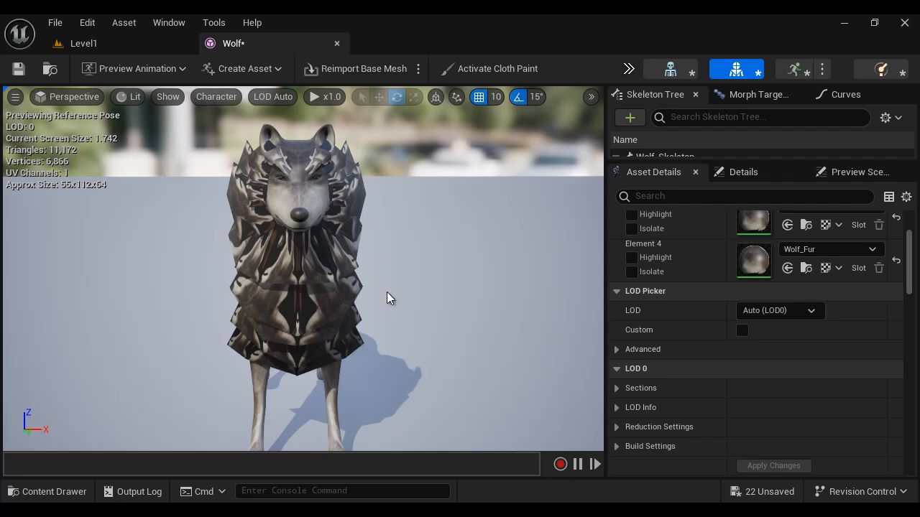
Step: Examine the wolf from far and near with automatic LOD selection, comparing its LOD, triangle and vertex statistics
{"action": "scroll", "coordinate": [386, 292], "scroll_direction": "down", "scroll_amount": 10}
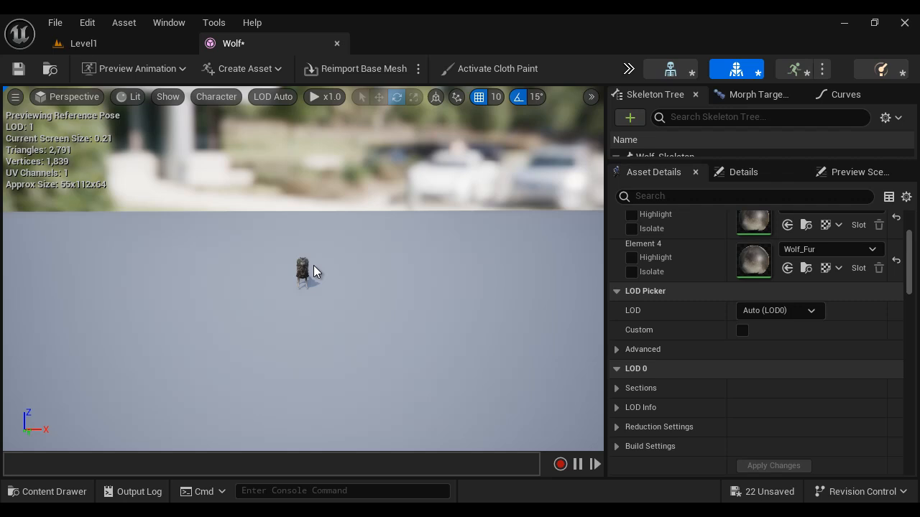
{"action": "scroll", "coordinate": [314, 265], "scroll_direction": "down", "scroll_amount": 4}
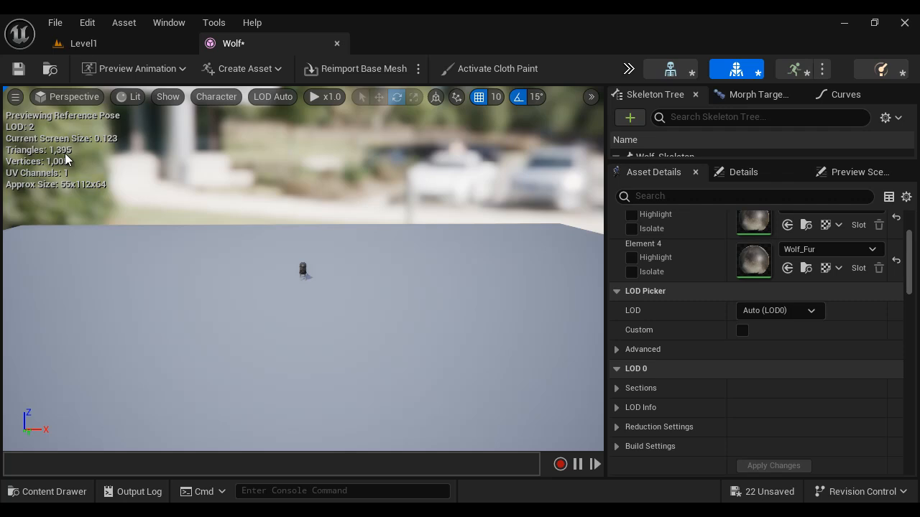
{"action": "scroll", "coordinate": [327, 302], "scroll_direction": "up", "scroll_amount": 4}
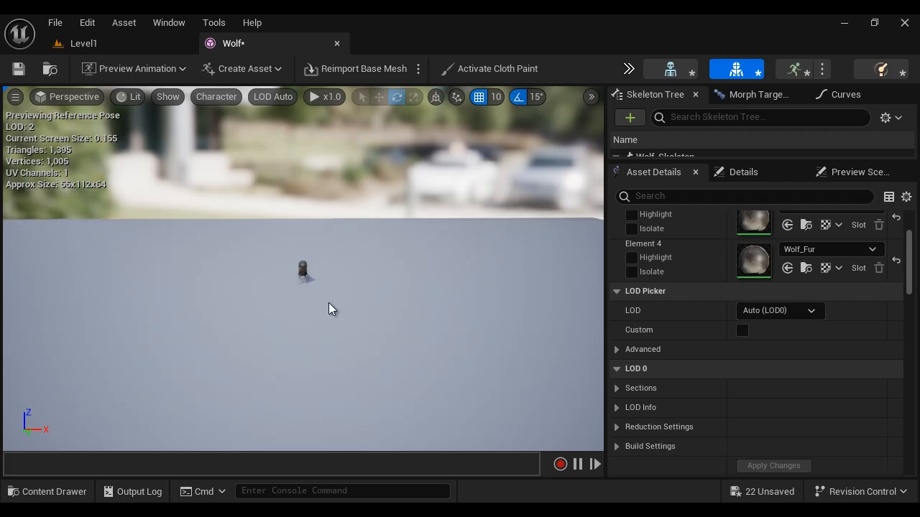
{"action": "scroll", "coordinate": [331, 302], "scroll_direction": "up", "scroll_amount": 8}
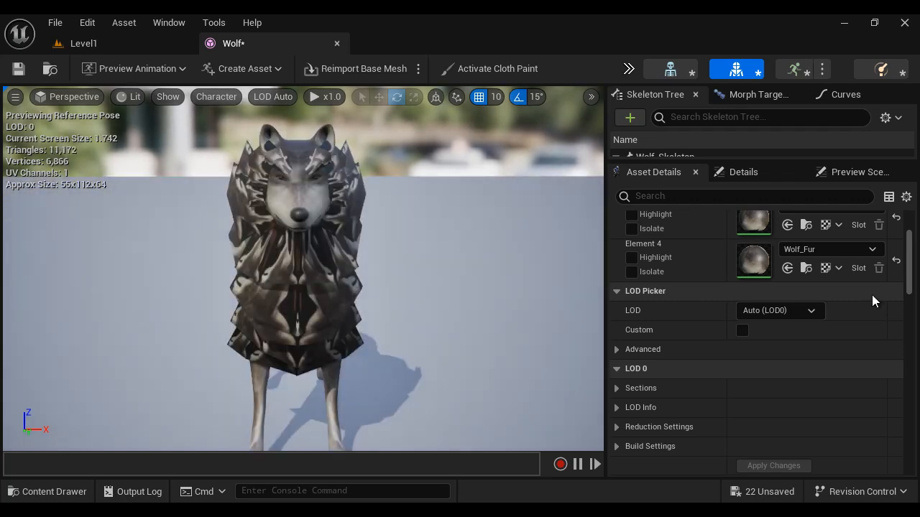
Step: Preview the wolf up close at LOD 0, LOD 1 and LOD 2 in turn with the LOD Picker
{"action": "scroll", "coordinate": [845, 316], "scroll_direction": "up", "scroll_amount": 5}
{"action": "scroll", "coordinate": [806, 320], "scroll_direction": "down", "scroll_amount": 4}
{"action": "left_click", "coordinate": [812, 334]}
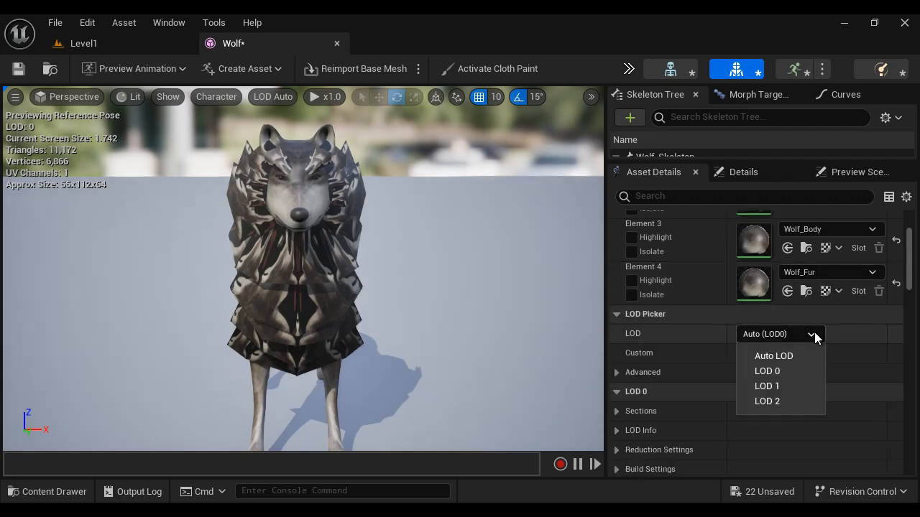
{"action": "left_click", "coordinate": [776, 372]}
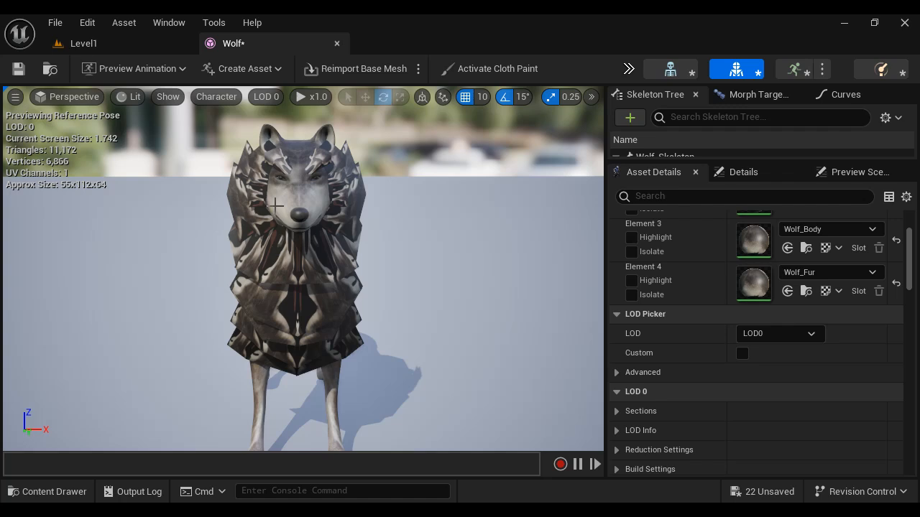
{"action": "left_click", "coordinate": [811, 334]}
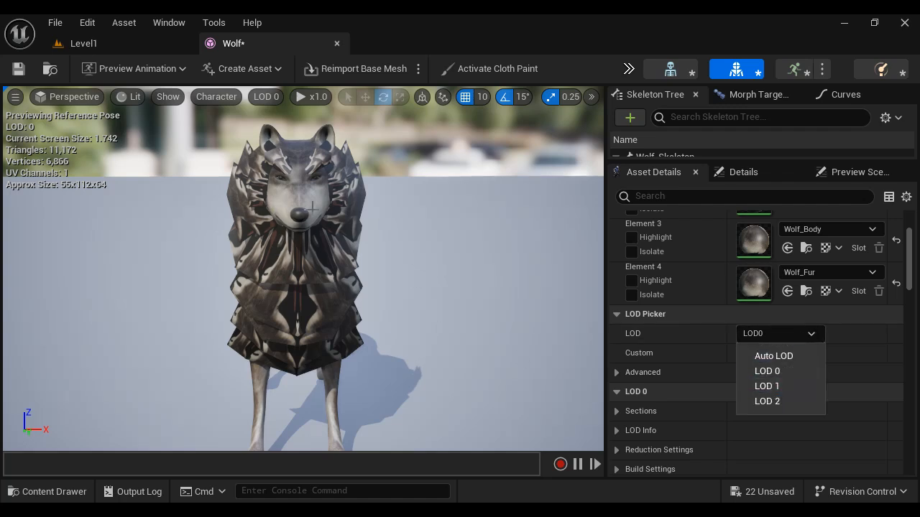
{"action": "left_click", "coordinate": [778, 387]}
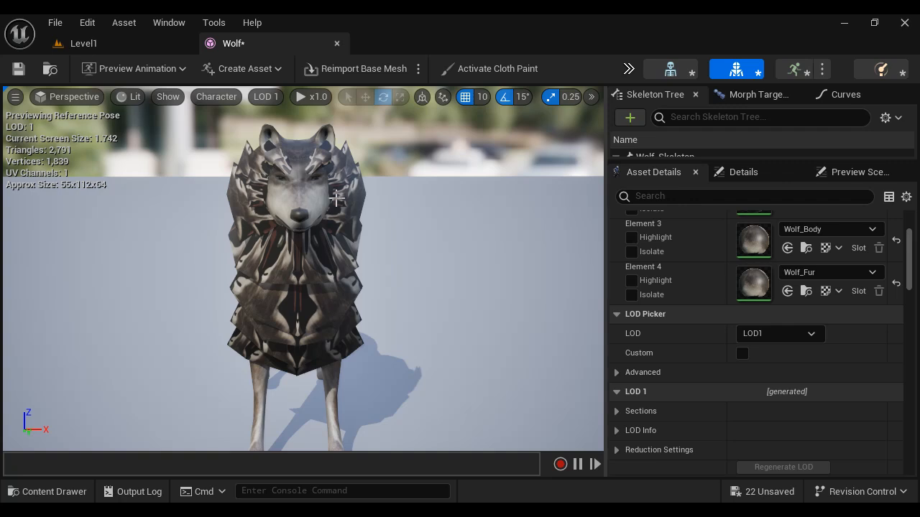
{"action": "left_click", "coordinate": [804, 336]}
{"action": "left_click", "coordinate": [781, 400]}
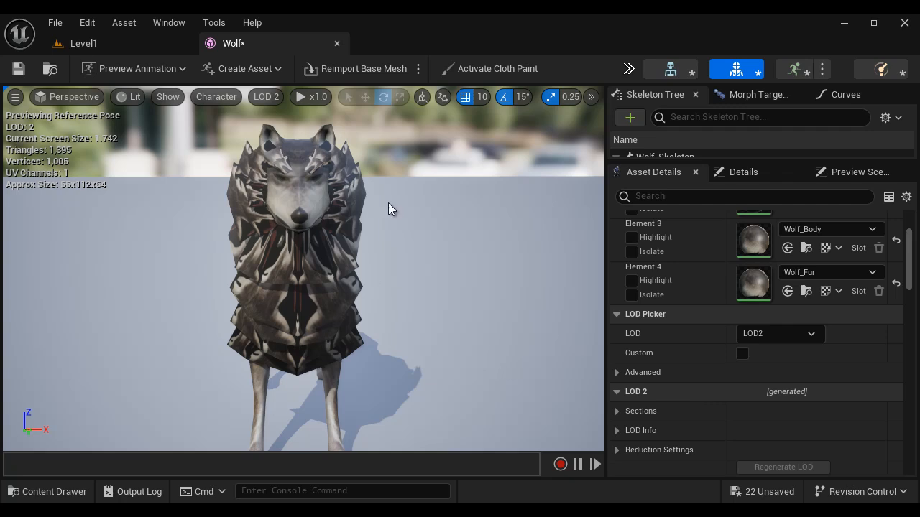
Step: Alternate the LOD Picker between LOD 0 and LOD 2 to compare the wolf's detail, finishing on LOD 0
{"action": "left_click", "coordinate": [801, 336]}
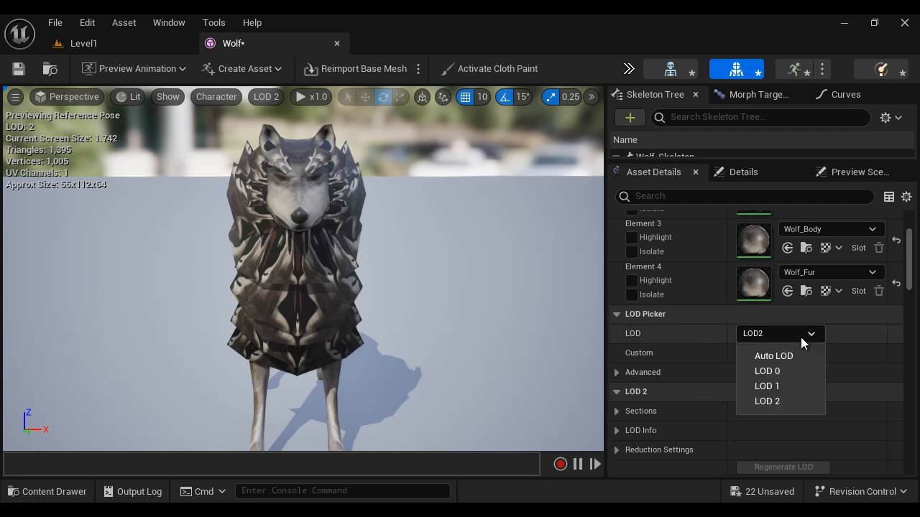
{"action": "left_click", "coordinate": [789, 373]}
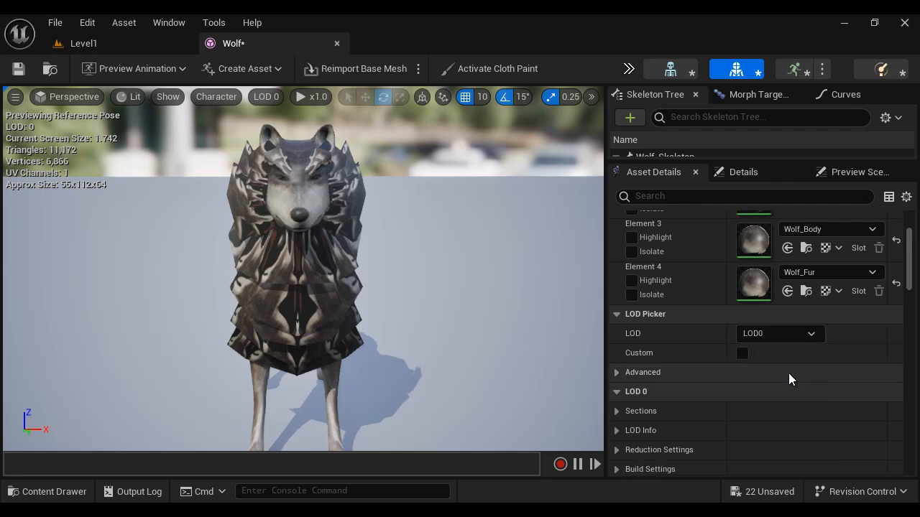
{"action": "left_click", "coordinate": [783, 335]}
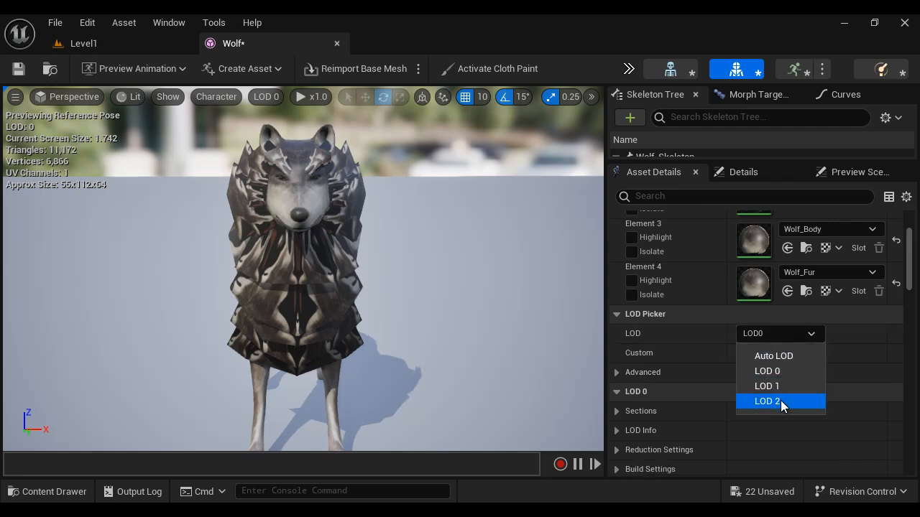
{"action": "left_click", "coordinate": [780, 400]}
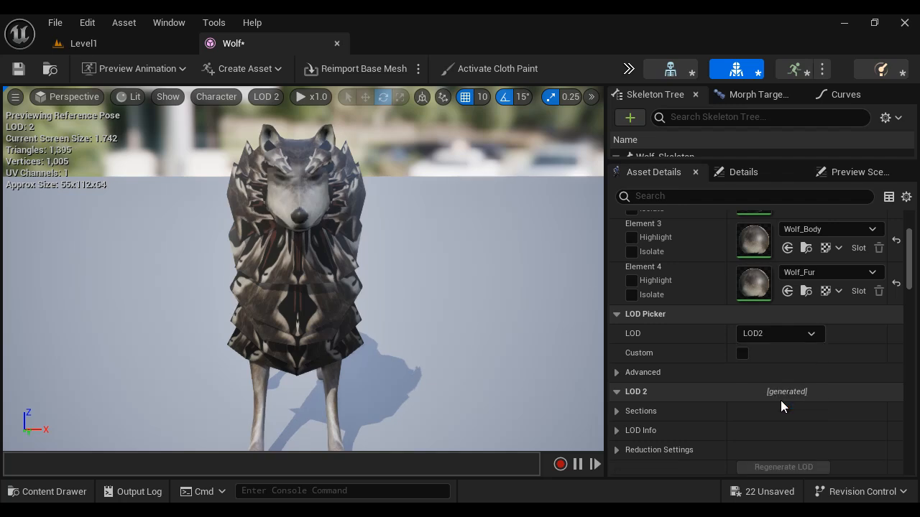
{"action": "left_click", "coordinate": [799, 334]}
{"action": "left_click", "coordinate": [794, 370]}
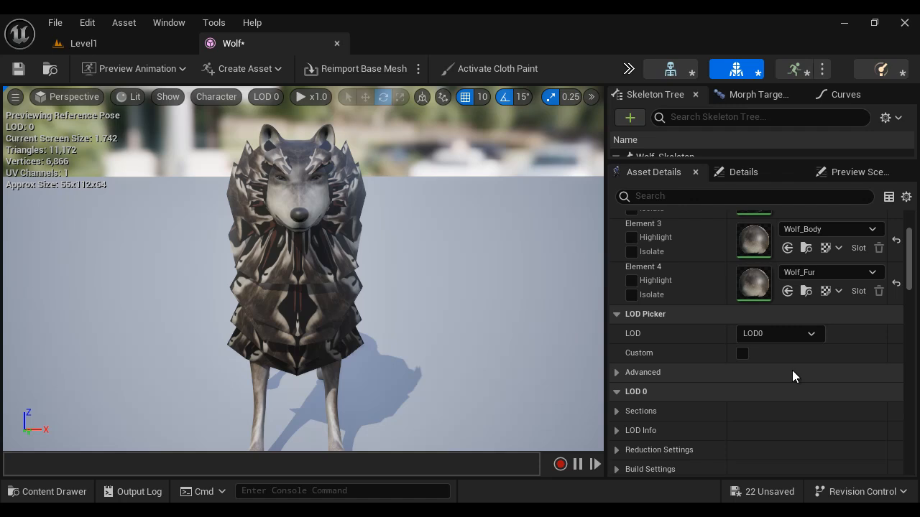
Step: Set the Wolf mesh's number of LODs to 1 and apply the changes
{"action": "scroll", "coordinate": [792, 370], "scroll_direction": "down", "scroll_amount": 6}
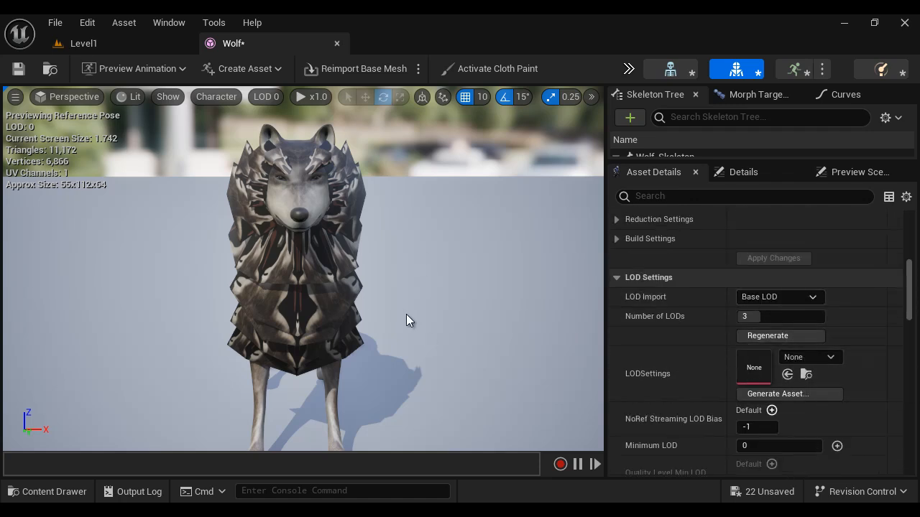
{"action": "left_click", "coordinate": [806, 318]}
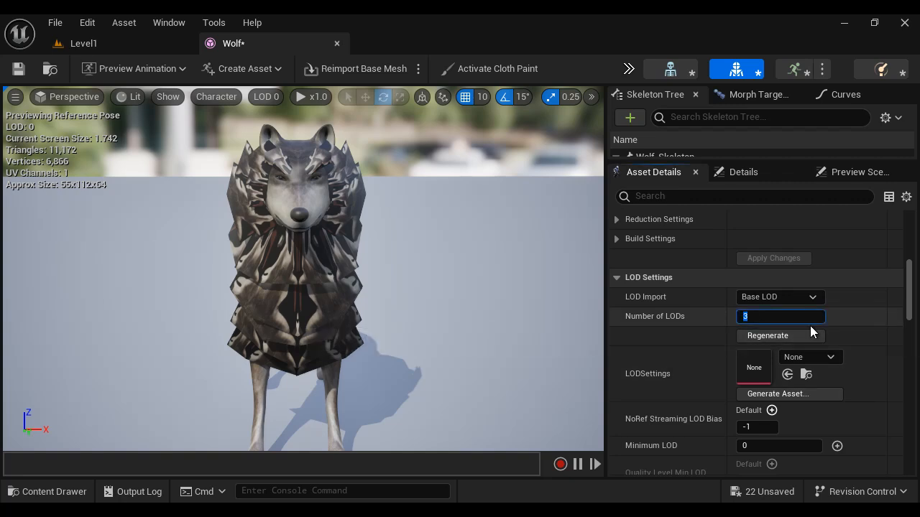
{"action": "type", "text": "1"}
{"action": "key", "text": "Return"}
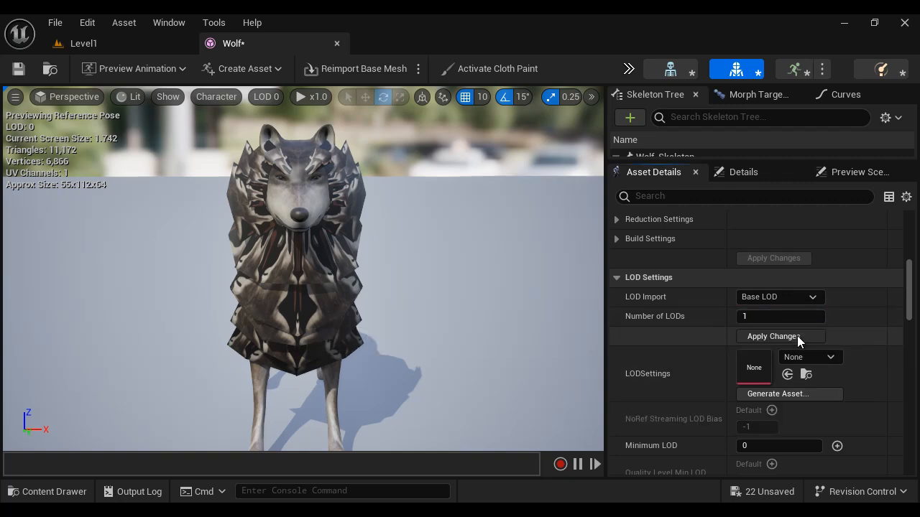
{"action": "left_click", "coordinate": [797, 336]}
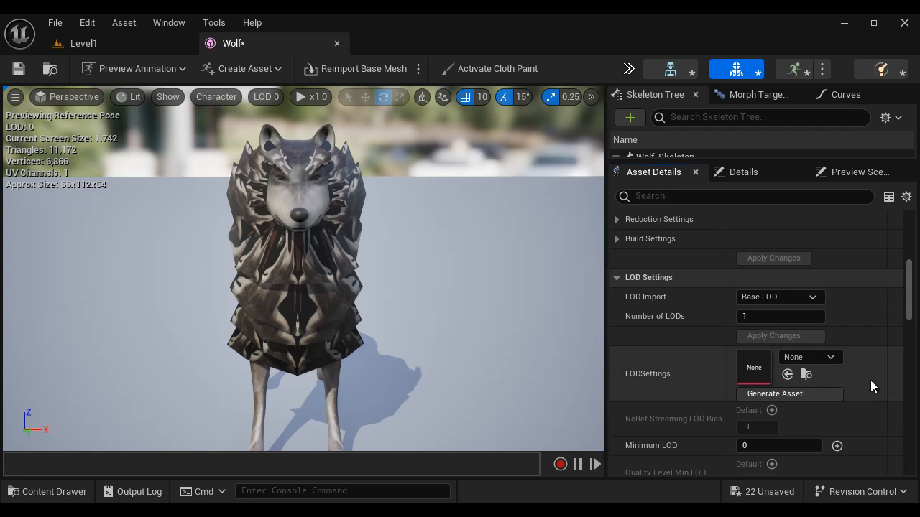
Step: Inspect the wolf from near and far, checking its LOD, triangle and vertex statistics with only the base LOD present
{"action": "scroll", "coordinate": [871, 379], "scroll_direction": "up", "scroll_amount": 5}
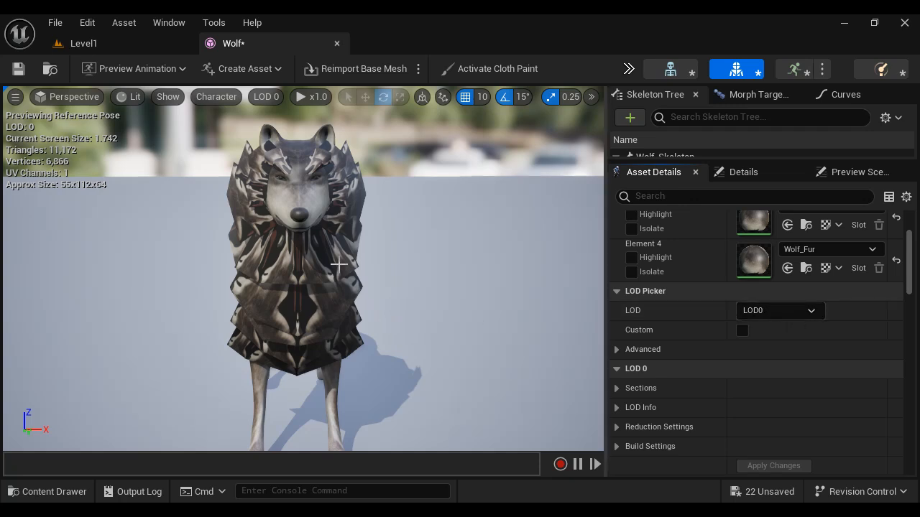
{"action": "scroll", "coordinate": [338, 264], "scroll_direction": "down", "scroll_amount": 5}
{"action": "scroll", "coordinate": [339, 263], "scroll_direction": "up", "scroll_amount": 2}
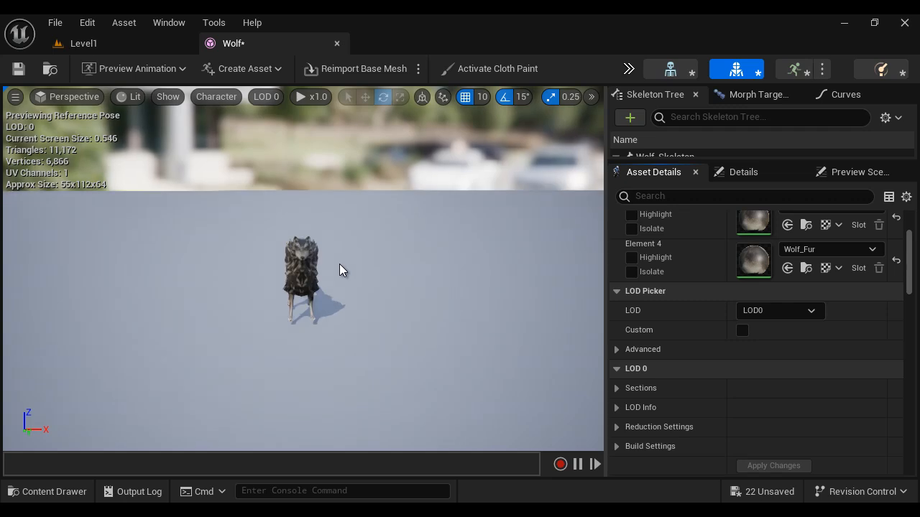
{"action": "scroll", "coordinate": [339, 264], "scroll_direction": "up", "scroll_amount": 3}
{"action": "scroll", "coordinate": [324, 259], "scroll_direction": "down", "scroll_amount": 3}
{"action": "scroll", "coordinate": [331, 265], "scroll_direction": "up", "scroll_amount": 3}
{"action": "scroll", "coordinate": [331, 259], "scroll_direction": "up", "scroll_amount": 5}
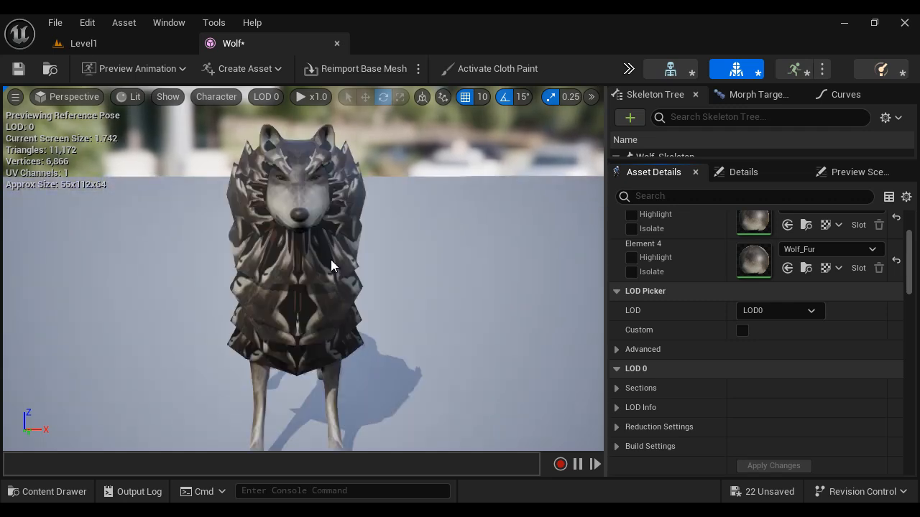
{"action": "scroll", "coordinate": [331, 260], "scroll_direction": "down", "scroll_amount": 3}
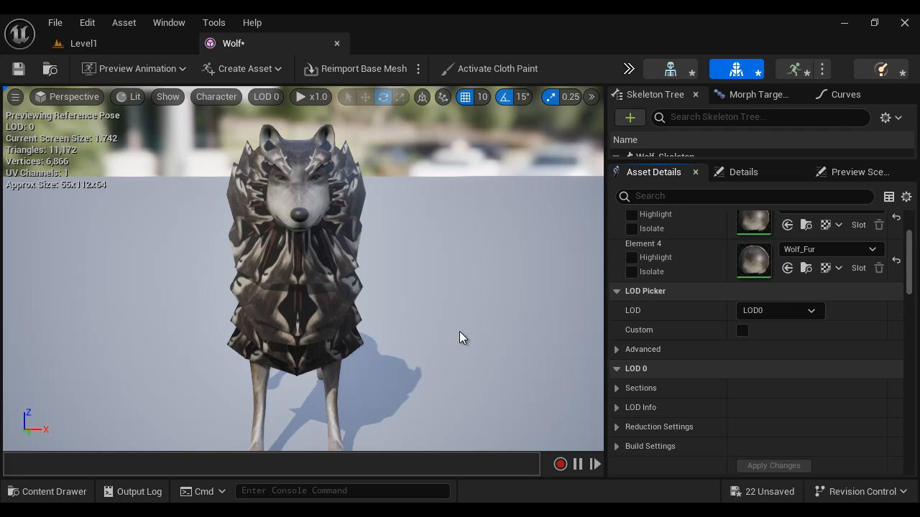
Step: Set the Wolf mesh's number of LODs back to 3 and apply the changes
{"action": "scroll", "coordinate": [844, 322], "scroll_direction": "down", "scroll_amount": 5}
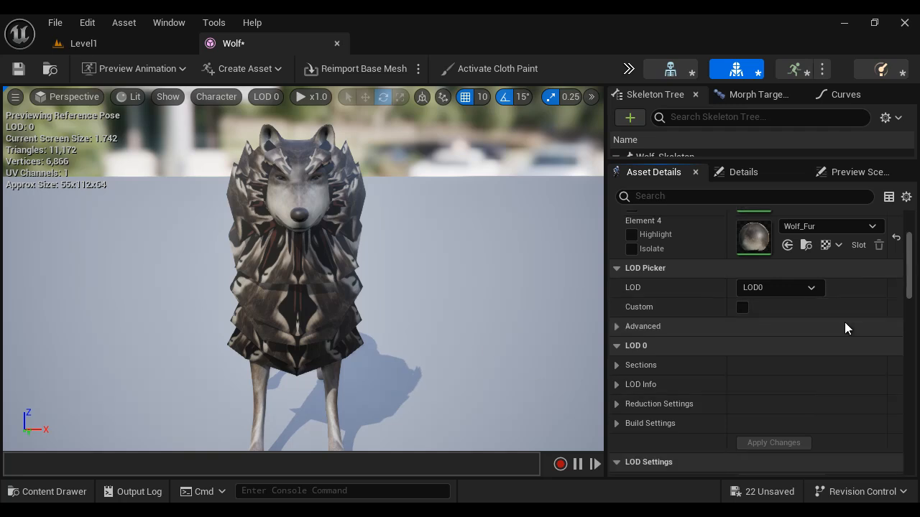
{"action": "left_click", "coordinate": [778, 294]}
{"action": "type", "text": "3"}
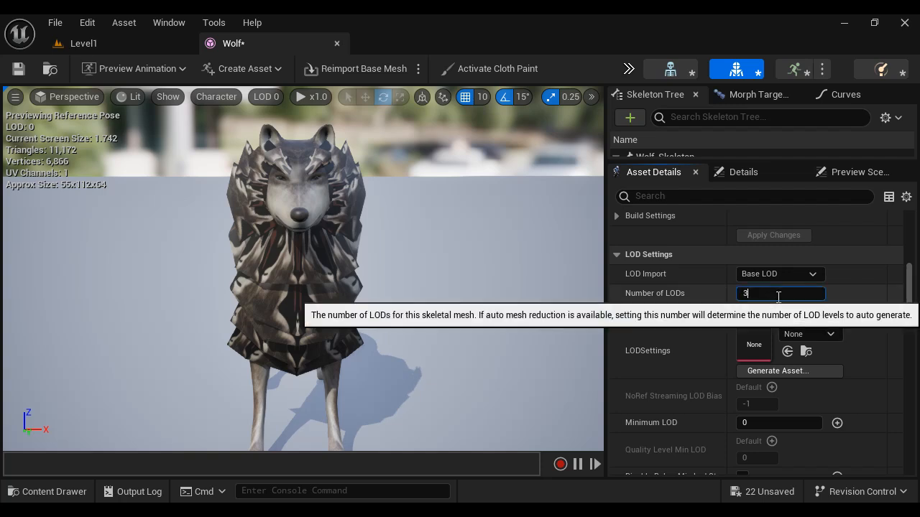
{"action": "key", "text": "Return"}
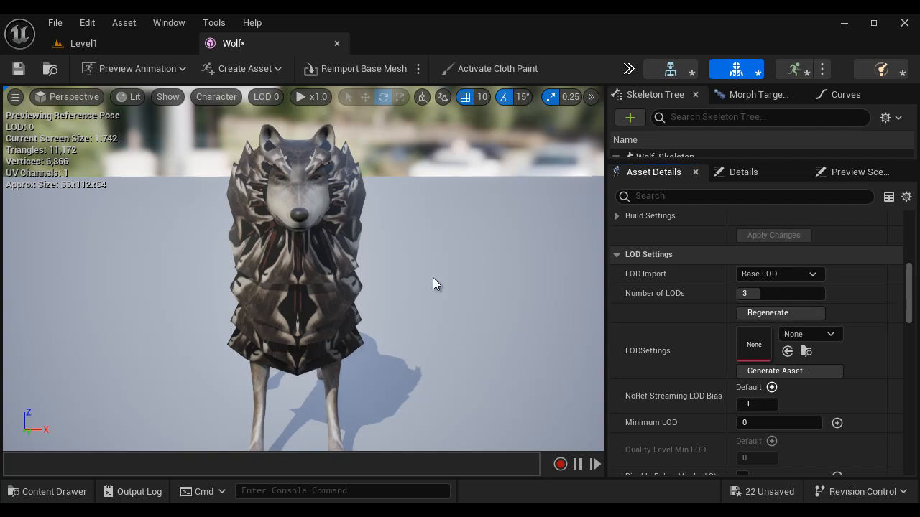
Step: Set the LOD Picker to Auto LOD so the wolf's level follows the viewing distance
{"action": "scroll", "coordinate": [640, 281], "scroll_direction": "up", "scroll_amount": 5}
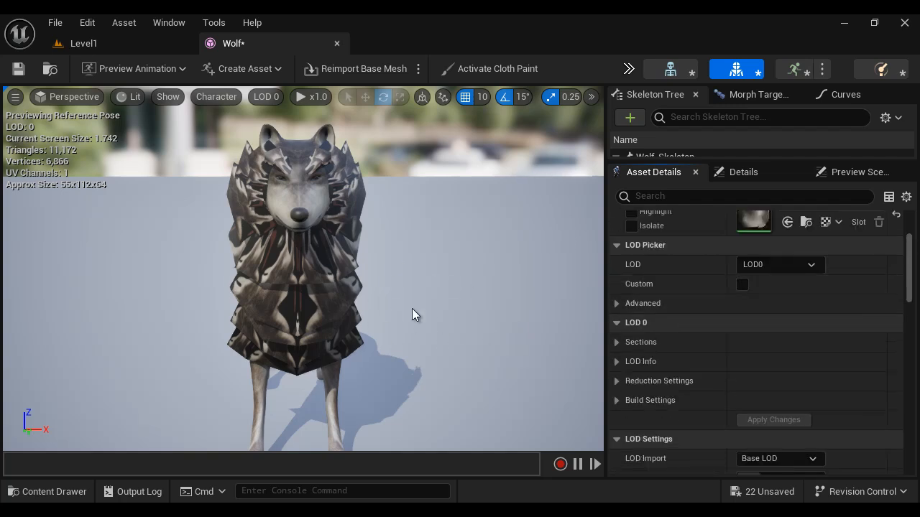
{"action": "scroll", "coordinate": [785, 332], "scroll_direction": "down", "scroll_amount": 5}
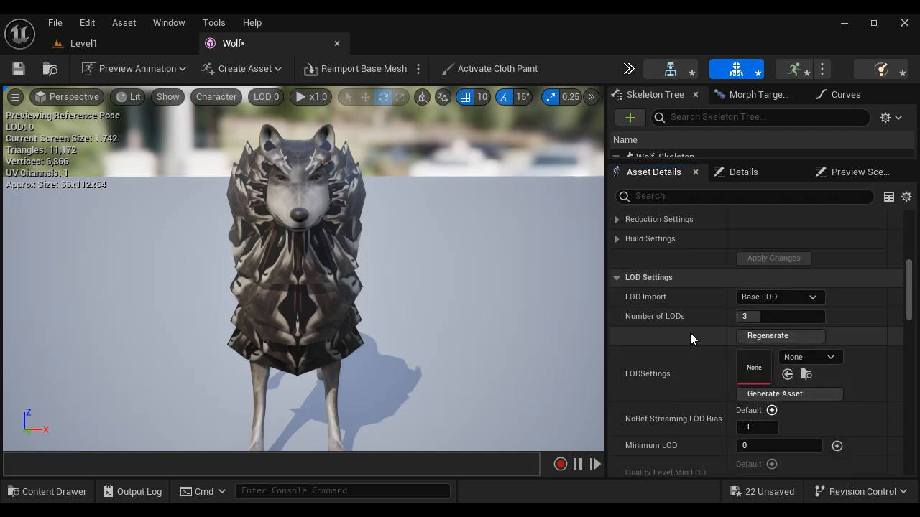
{"action": "scroll", "coordinate": [704, 335], "scroll_direction": "up", "scroll_amount": 5}
{"action": "scroll", "coordinate": [726, 335], "scroll_direction": "up", "scroll_amount": 2}
{"action": "left_click", "coordinate": [811, 287]}
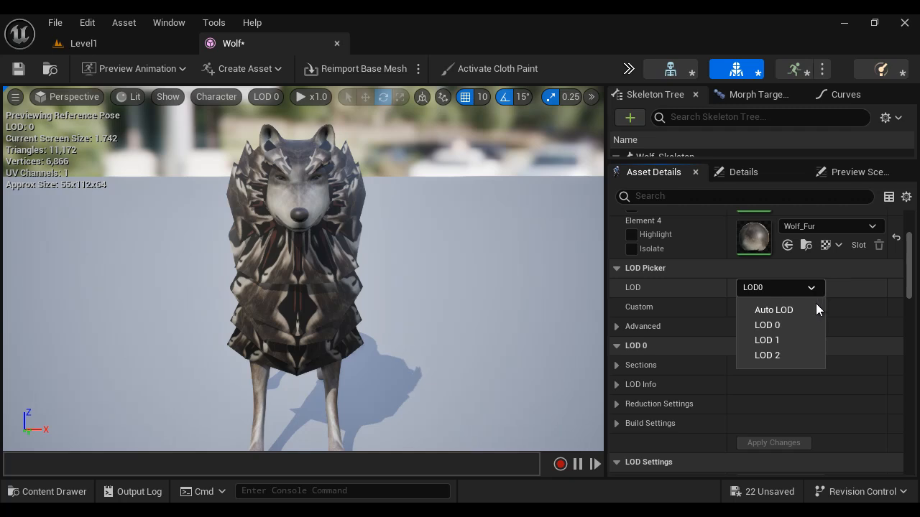
{"action": "left_click", "coordinate": [774, 310]}
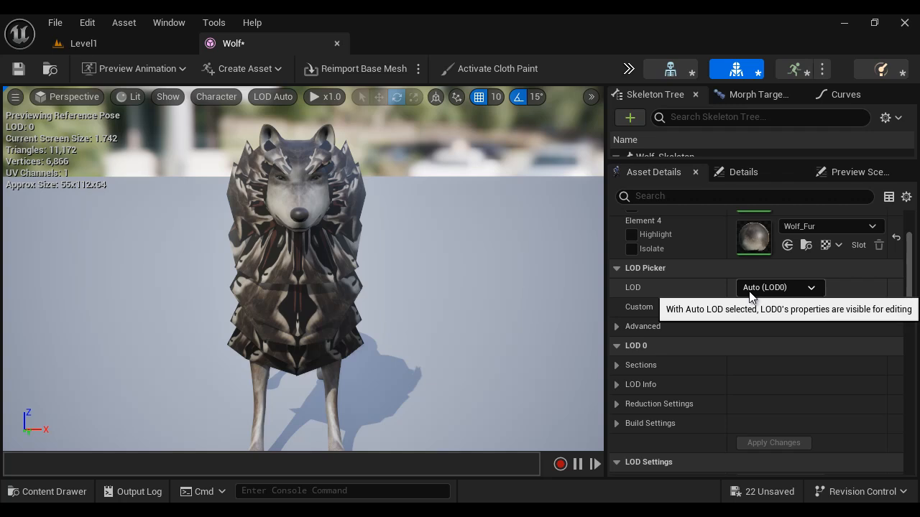
Step: Check the wolf's automatic LOD changes by viewing it from progressively farther away and from close up again
{"action": "scroll", "coordinate": [465, 311], "scroll_direction": "down", "scroll_amount": 5}
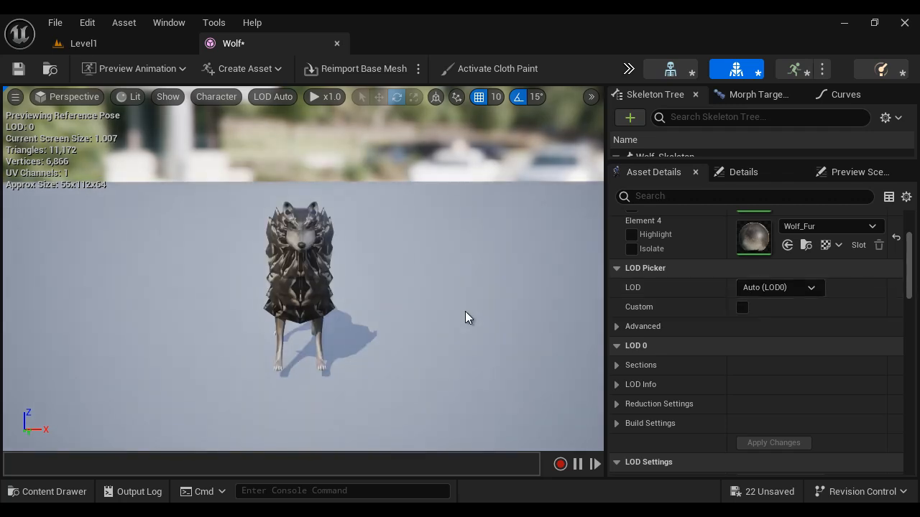
{"action": "scroll", "coordinate": [465, 311], "scroll_direction": "down", "scroll_amount": 3}
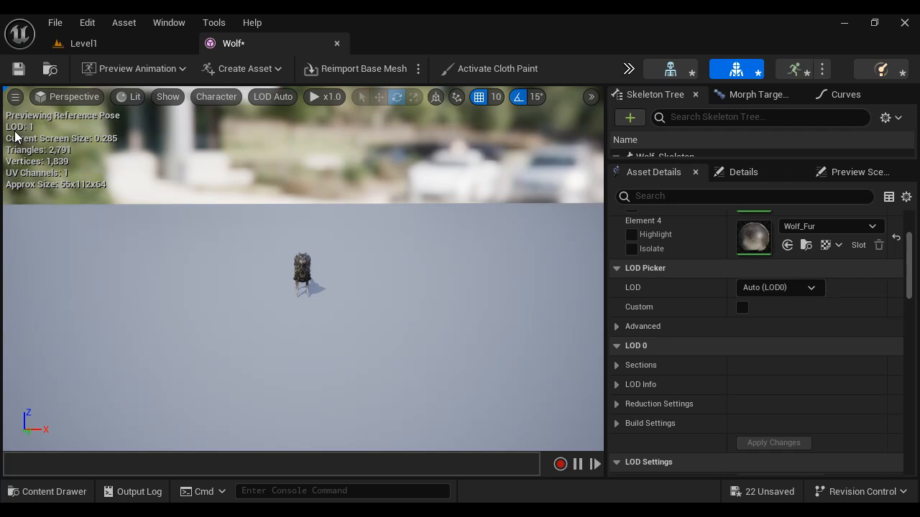
{"action": "scroll", "coordinate": [85, 157], "scroll_direction": "down", "scroll_amount": 3}
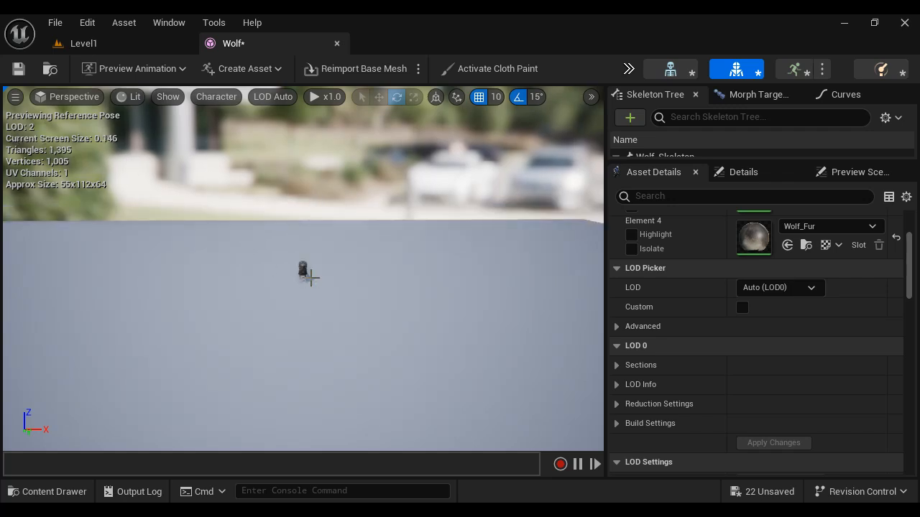
{"action": "scroll", "coordinate": [370, 321], "scroll_direction": "up", "scroll_amount": 11}
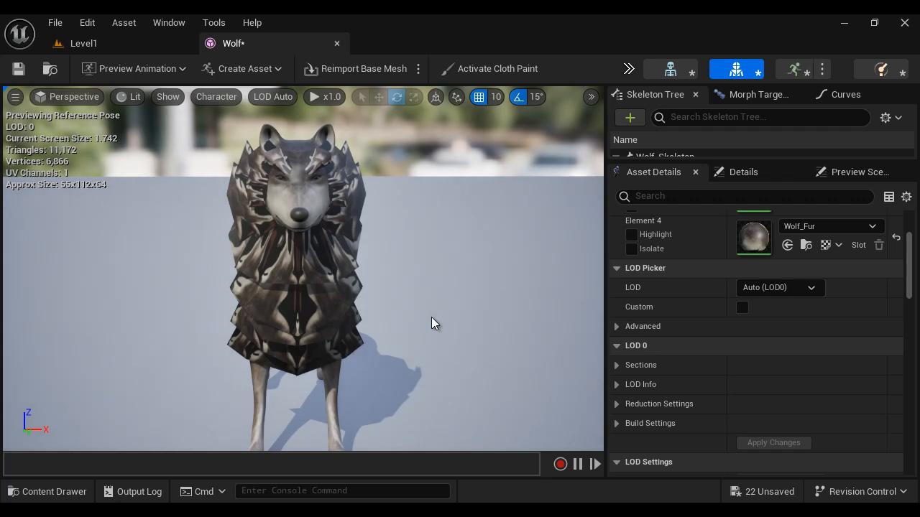
Step: Save and close the Wolf mesh and switch to the Skeletal Mesh Settings section of the "1.2 Using Skeletal Meshes" Word document
{"action": "left_click", "coordinate": [18, 68]}
{"action": "left_click", "coordinate": [338, 44]}
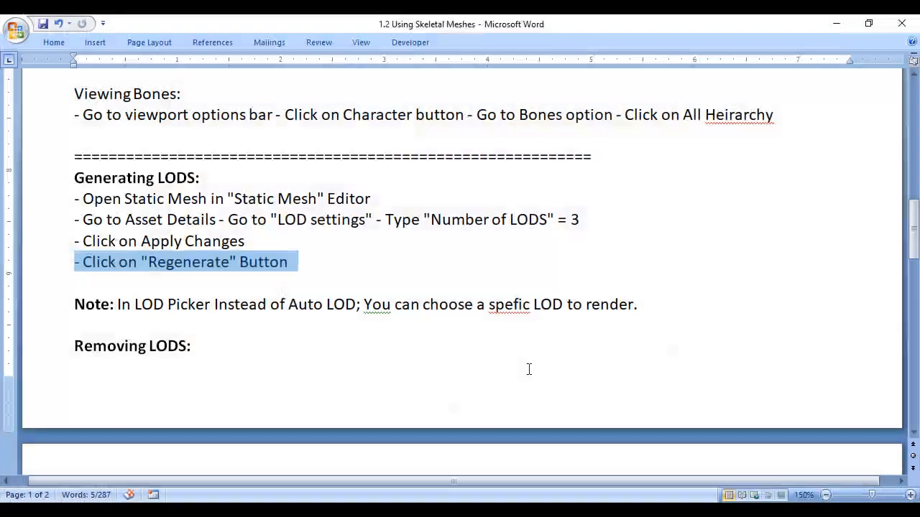
{"action": "scroll", "coordinate": [529, 369], "scroll_direction": "up", "scroll_amount": 7}
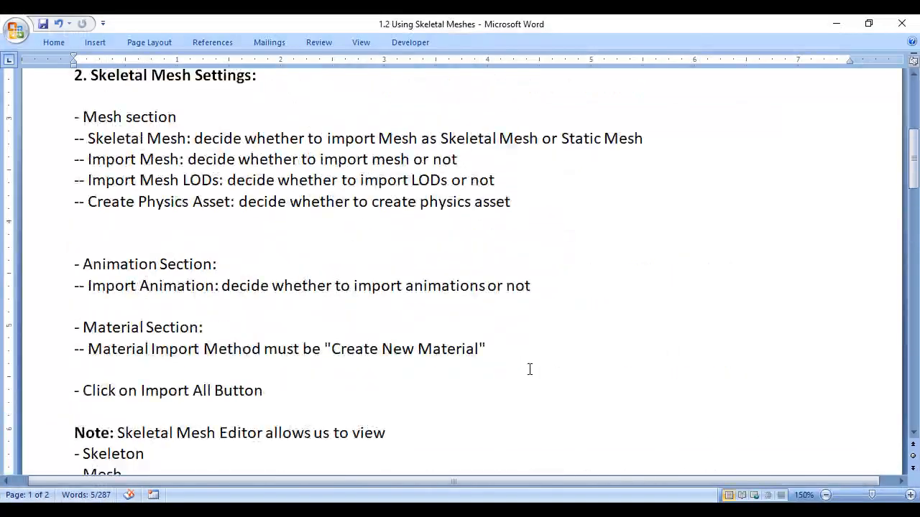
Step: Highlight the Import Mesh LODs note, switch to Unreal Editor and save all modified wolf-fbx assets
{"action": "left_click_drag", "start_coordinate": [82, 181], "coordinate": [215, 180]}
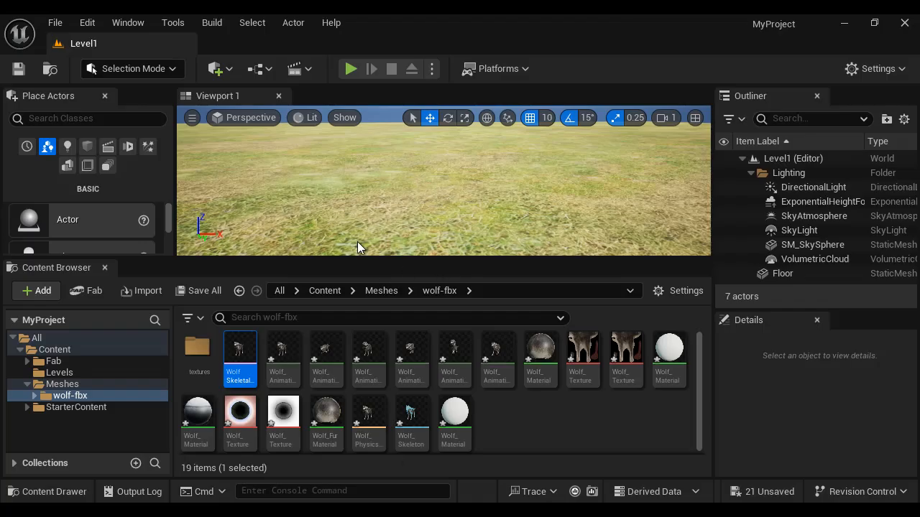
{"action": "left_click", "coordinate": [85, 396]}
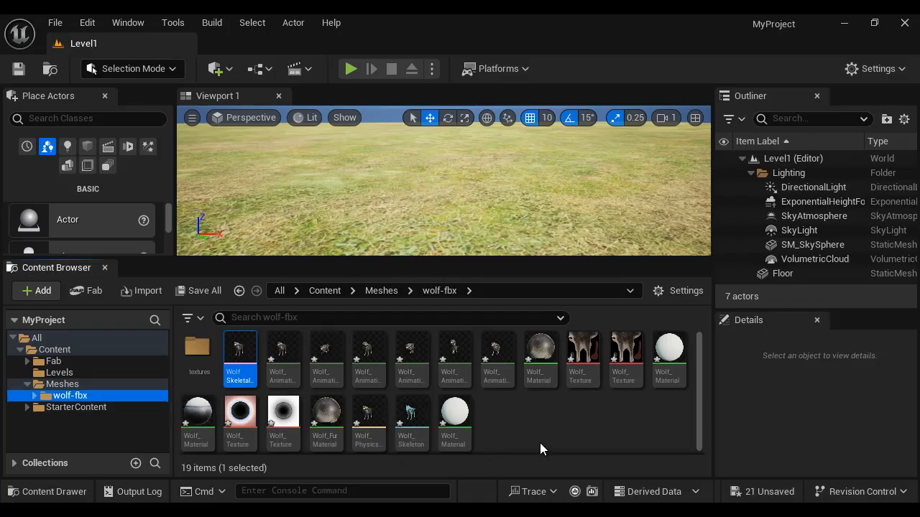
{"action": "left_click", "coordinate": [198, 291]}
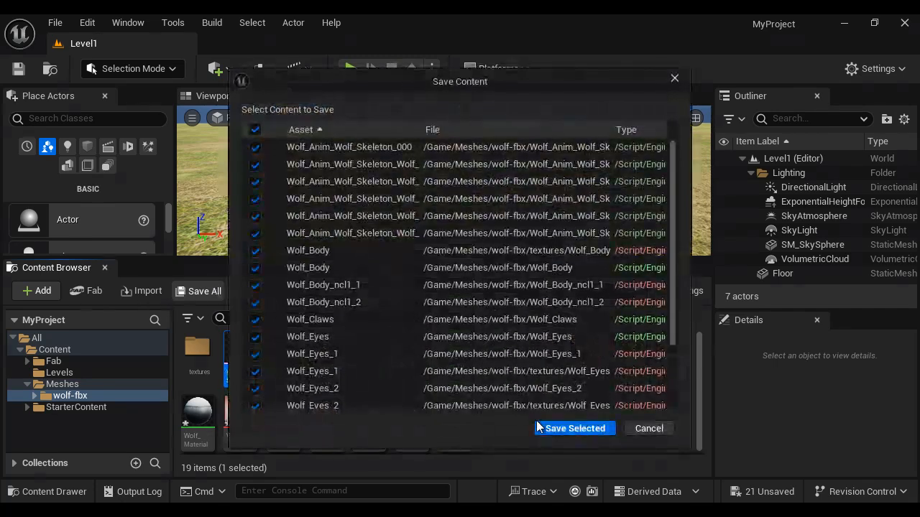
{"action": "left_click", "coordinate": [552, 428]}
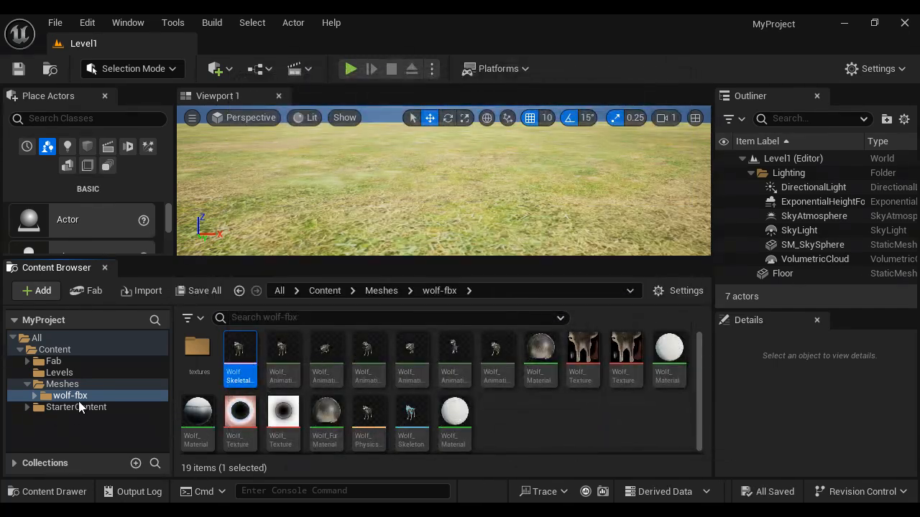
Step: Delete the wolf-fbx folder from the project's Meshes folder and confirm the deletion
{"action": "left_click", "coordinate": [79, 400]}
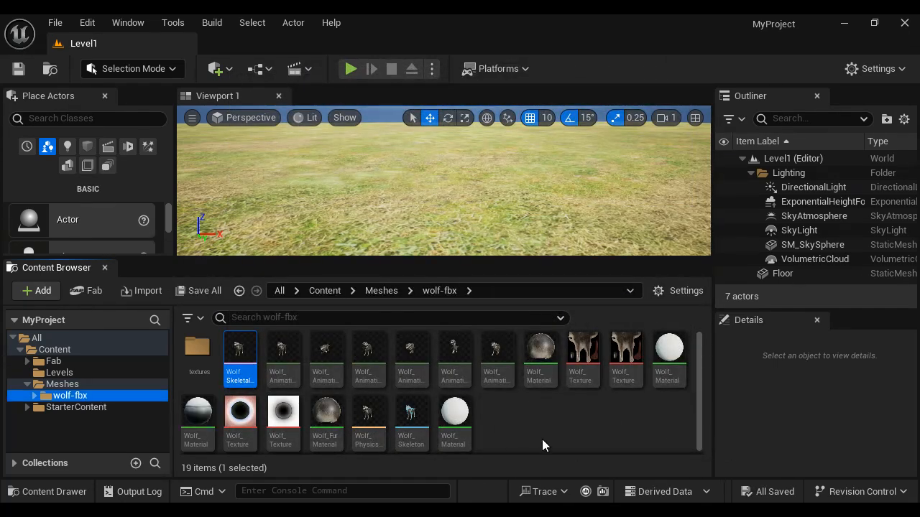
{"action": "key", "text": "Delete"}
{"action": "left_click", "coordinate": [394, 473]}
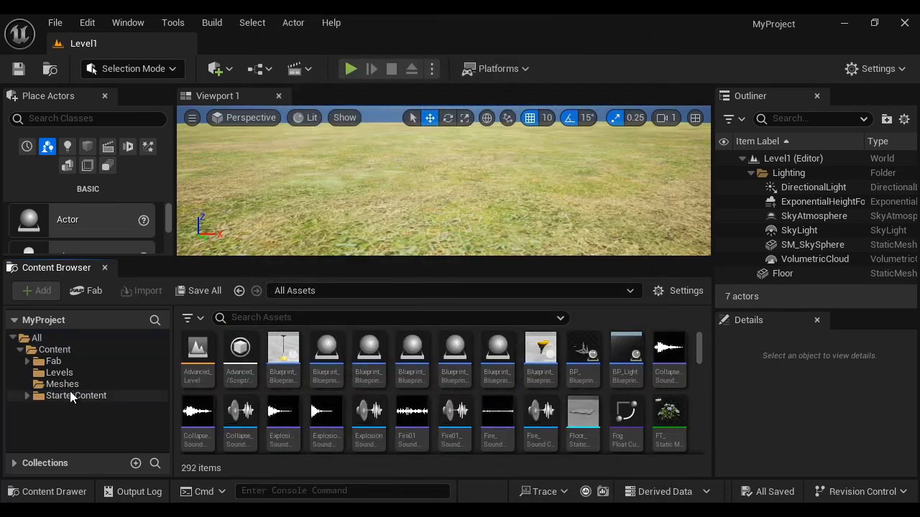
Step: Bring the wolf-fbx folder from the Models directory into the empty Meshes folder and expand the Mesh import settings
{"action": "key", "text": "alt+Tab"}
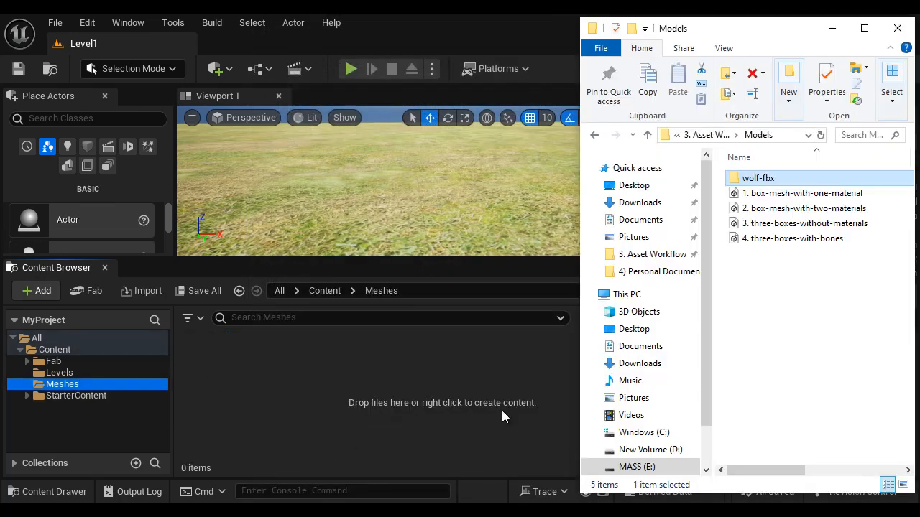
{"action": "left_click_drag", "start_coordinate": [758, 178], "coordinate": [252, 379]}
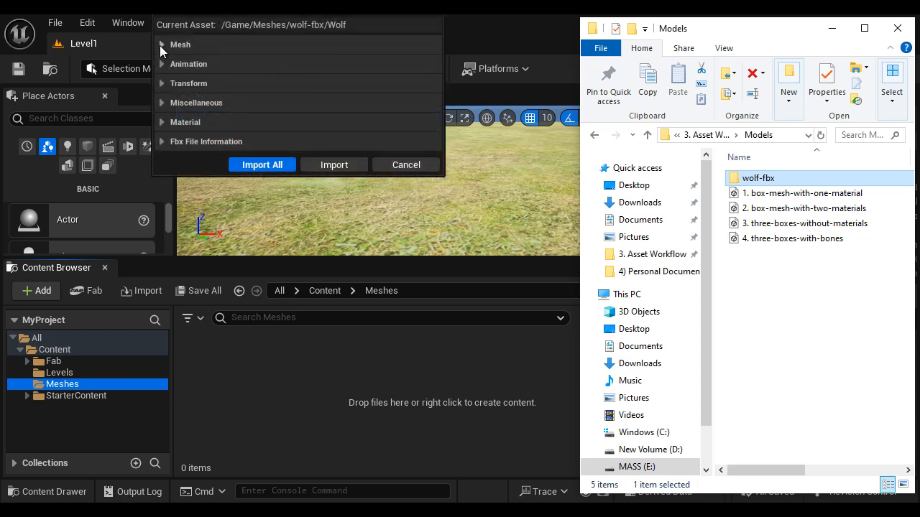
{"action": "left_click", "coordinate": [160, 45]}
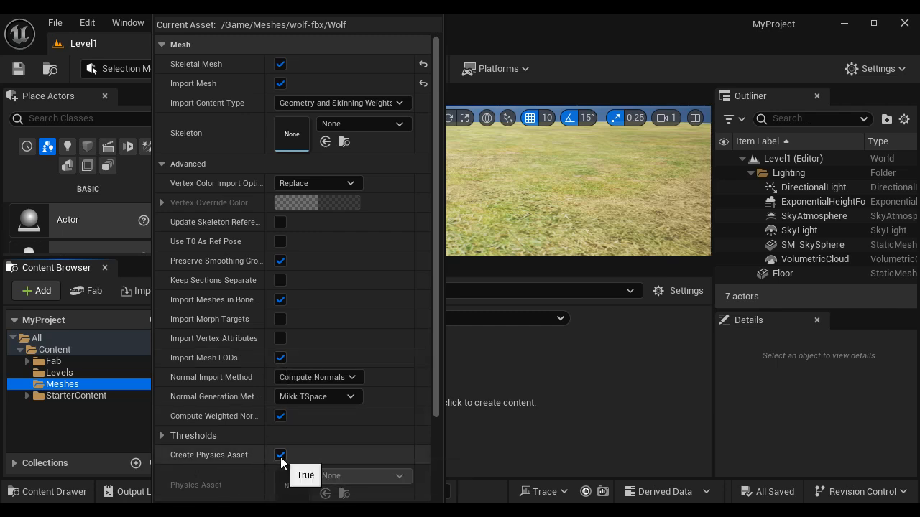
Step: Switch to the "1.2 Using Skeletal Meshes" document and highlight the description of the Create Physics Asset setting
{"action": "mouse_move", "coordinate": [400, 510]}
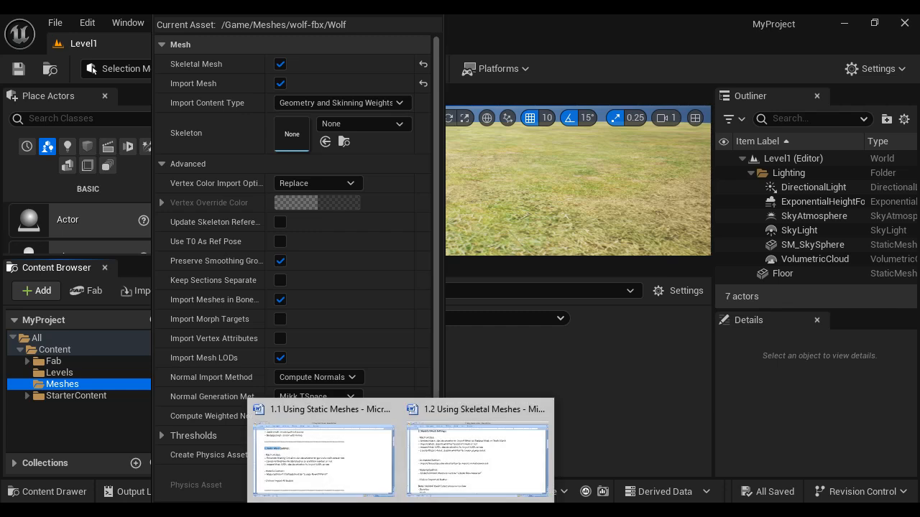
{"action": "left_click", "coordinate": [463, 467]}
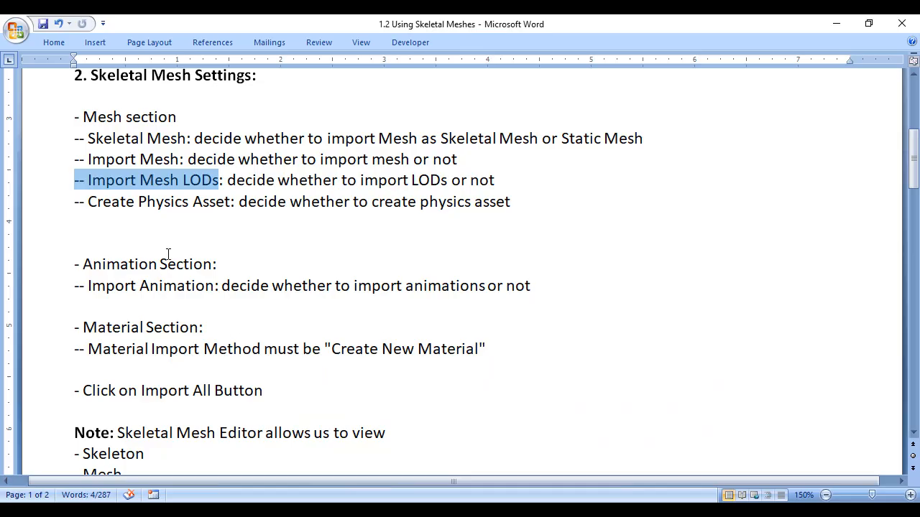
{"action": "left_click_drag", "start_coordinate": [75, 201], "coordinate": [137, 202]}
{"action": "left_click", "coordinate": [281, 243]}
{"action": "left_click_drag", "start_coordinate": [239, 201], "coordinate": [606, 222]}
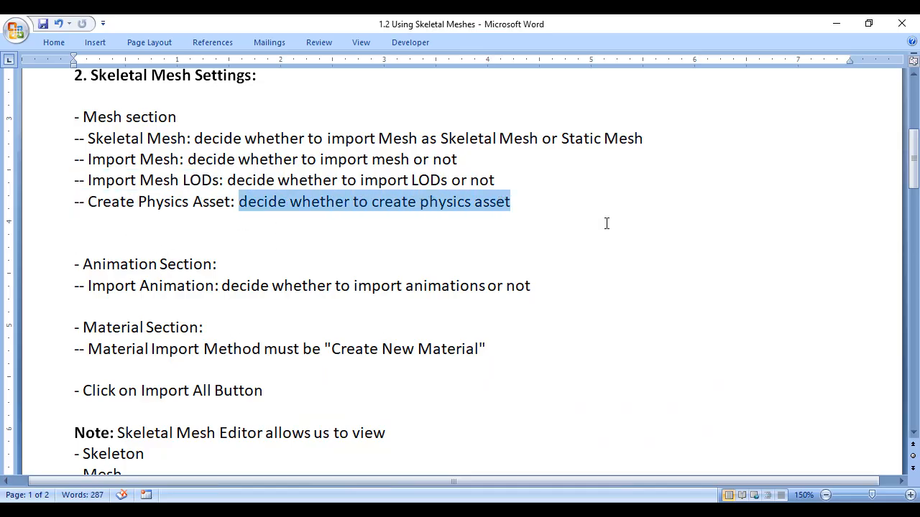
Step: Return to the FBX import options, collapse the Mesh section and import all wolf assets with Create Physics Asset enabled
{"action": "left_click", "coordinate": [836, 24]}
{"action": "left_click", "coordinate": [215, 44]}
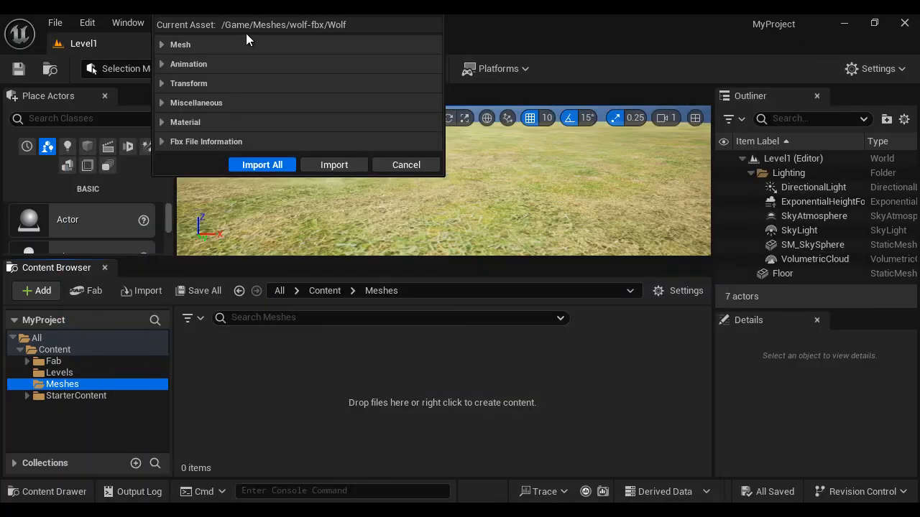
{"action": "left_click", "coordinate": [263, 166]}
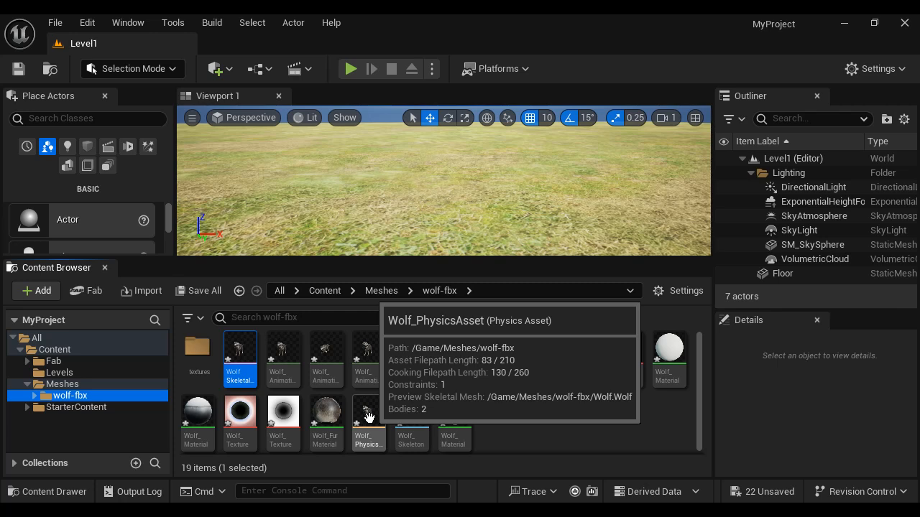
Step: Inspect the capsule bodies of Wolf_PhysicsAsset from the wolf's side, and save and close the asset
{"action": "double_click", "coordinate": [368, 418]}
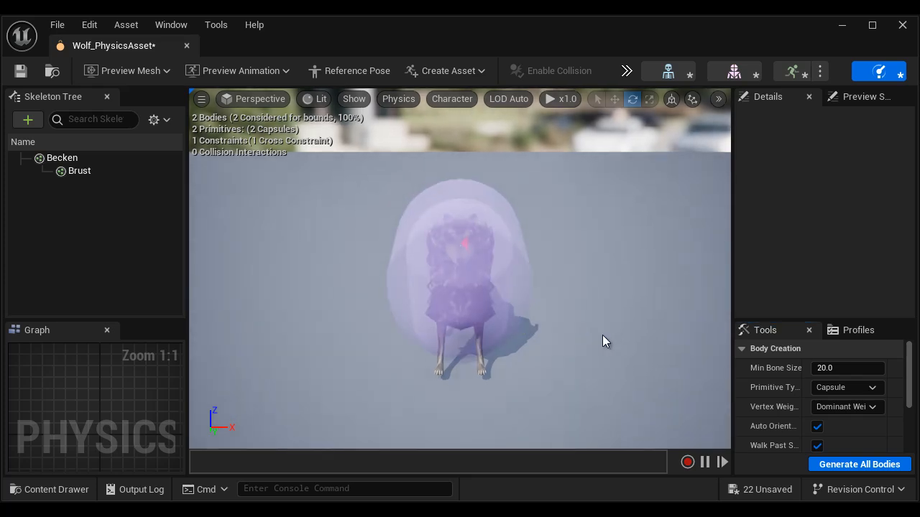
{"action": "mouse_move", "coordinate": [602, 335]}
{"action": "left_mouse_down"}
{"action": "mouse_move", "coordinate": [316, 333]}
{"action": "mouse_move", "coordinate": [613, 339]}
{"action": "left_mouse_up"}
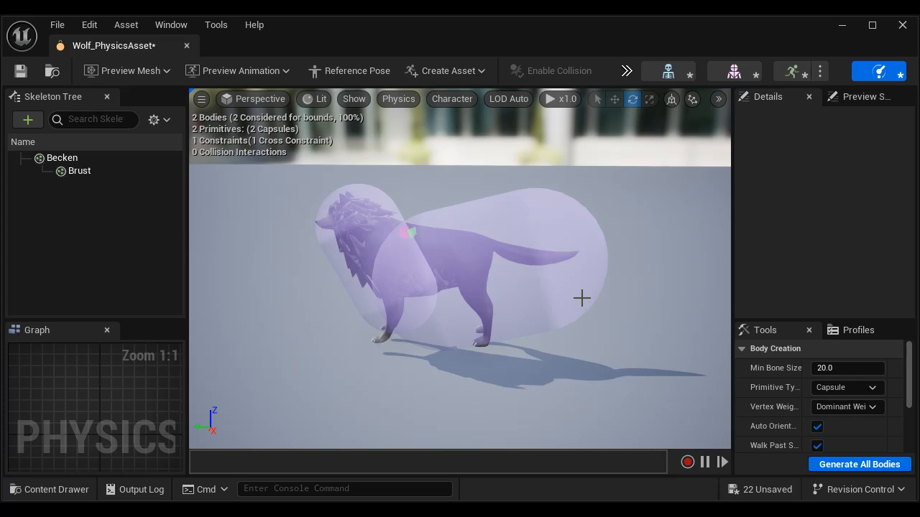
{"action": "left_click", "coordinate": [20, 71]}
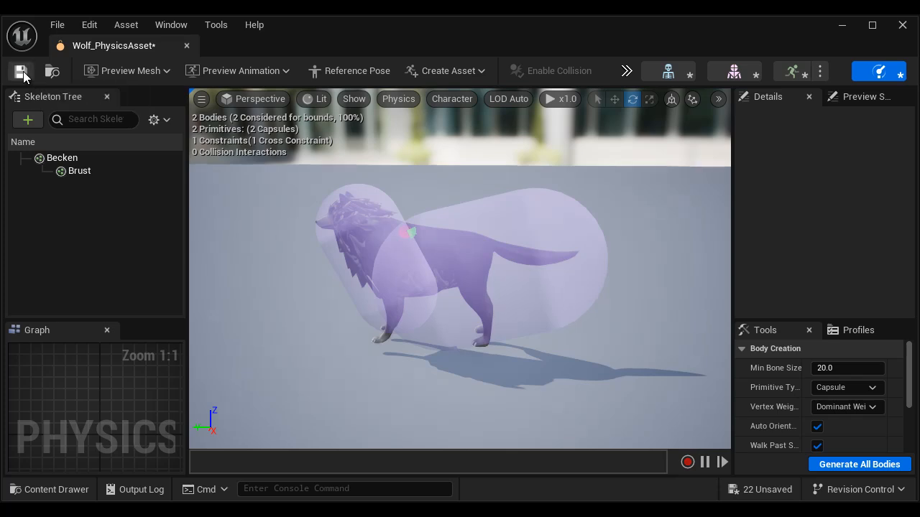
{"action": "left_click", "coordinate": [187, 46]}
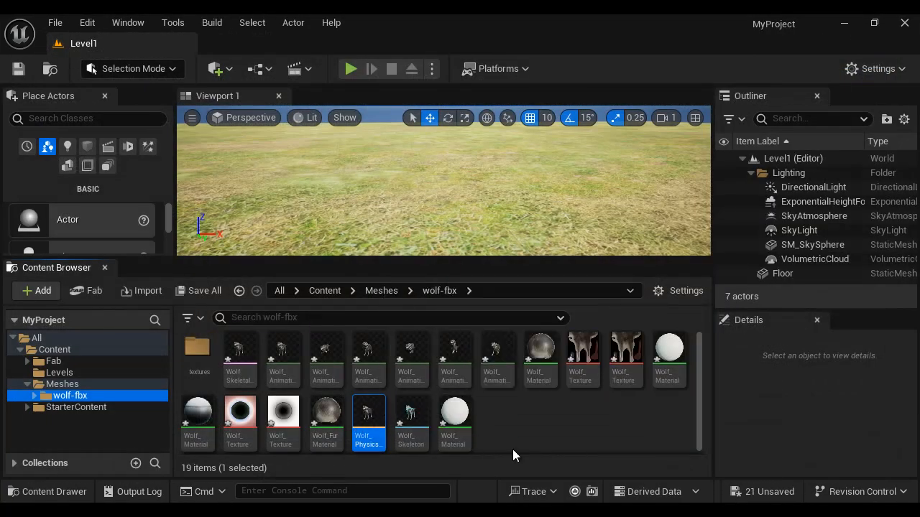
Step: Open Wolf_Skeleton, set its bone drawing to All Hierarchy and view the wolf's bones from the side
{"action": "double_click", "coordinate": [415, 414]}
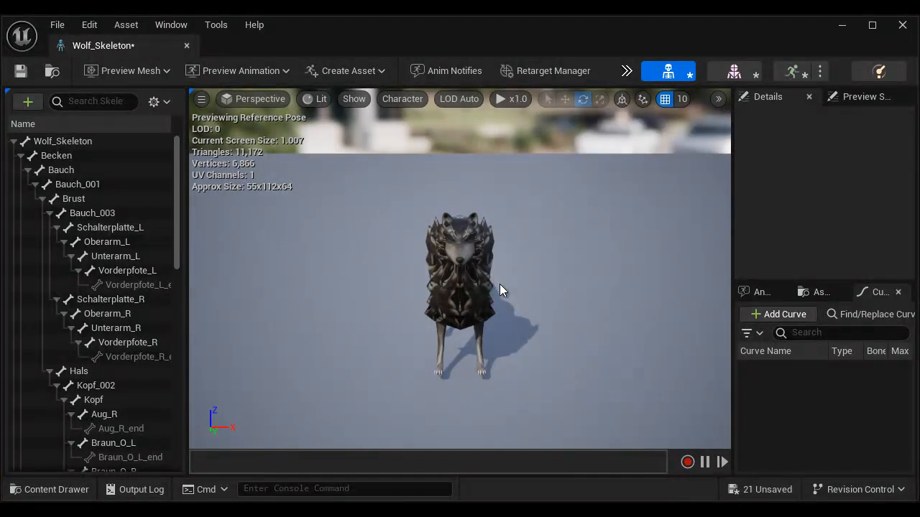
{"action": "left_click_drag", "start_coordinate": [486, 282], "coordinate": [482, 232]}
{"action": "left_click", "coordinate": [399, 100]}
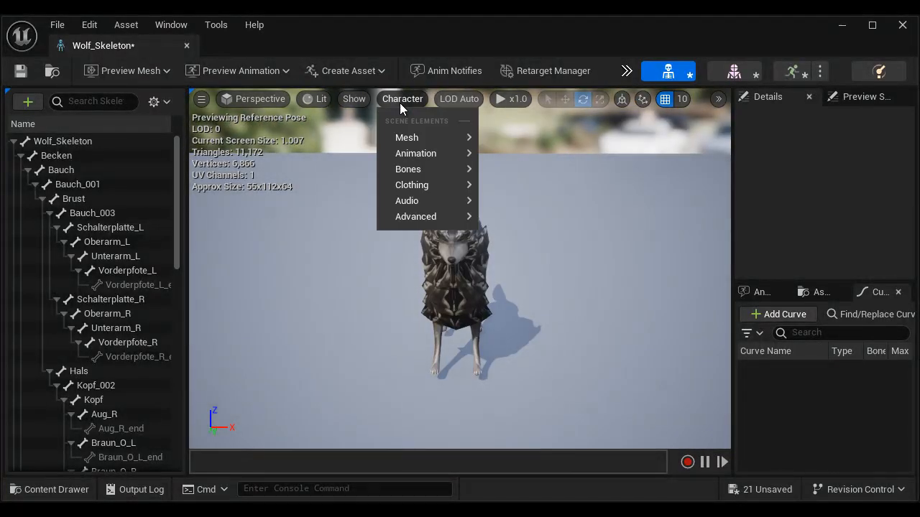
{"action": "mouse_move", "coordinate": [408, 170]}
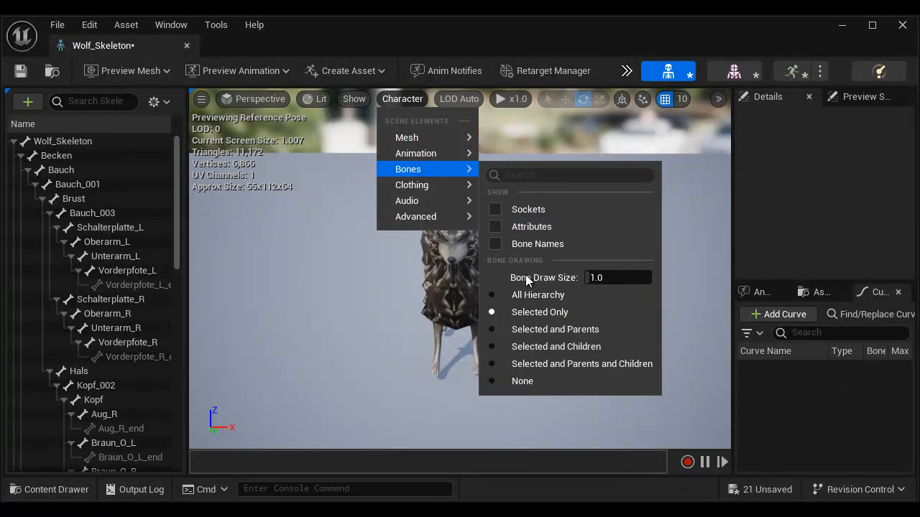
{"action": "left_click", "coordinate": [528, 295]}
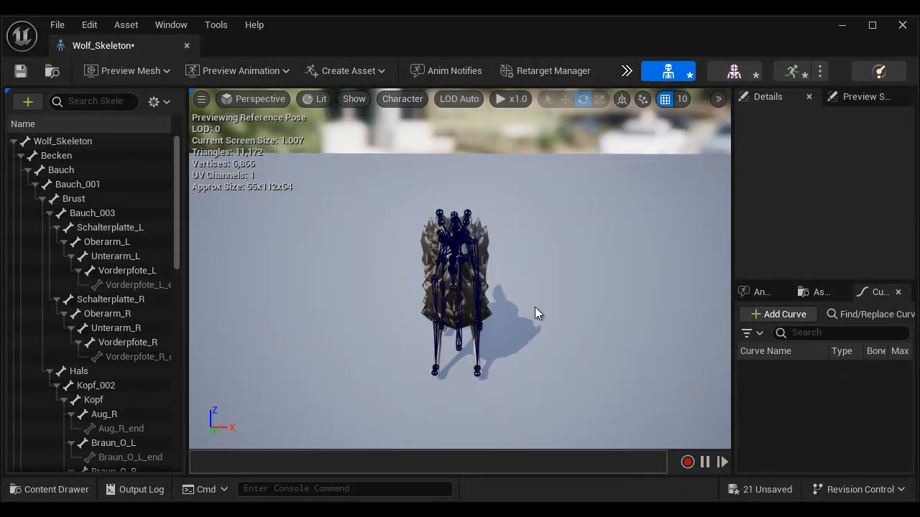
{"action": "left_click_drag", "start_coordinate": [587, 333], "coordinate": [282, 321], "text": "alt"}
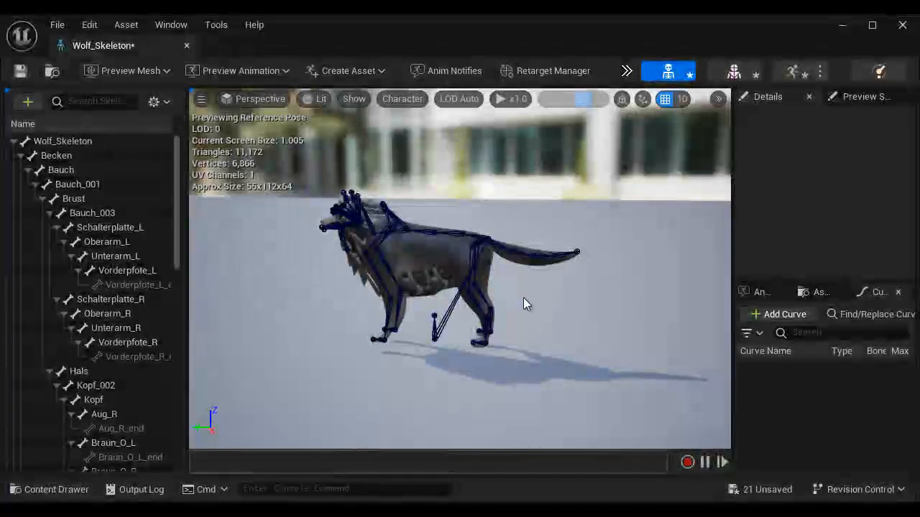
{"action": "scroll", "coordinate": [455, 248], "scroll_direction": "up", "scroll_amount": 4}
{"action": "scroll", "coordinate": [441, 259], "scroll_direction": "down", "scroll_amount": 5}
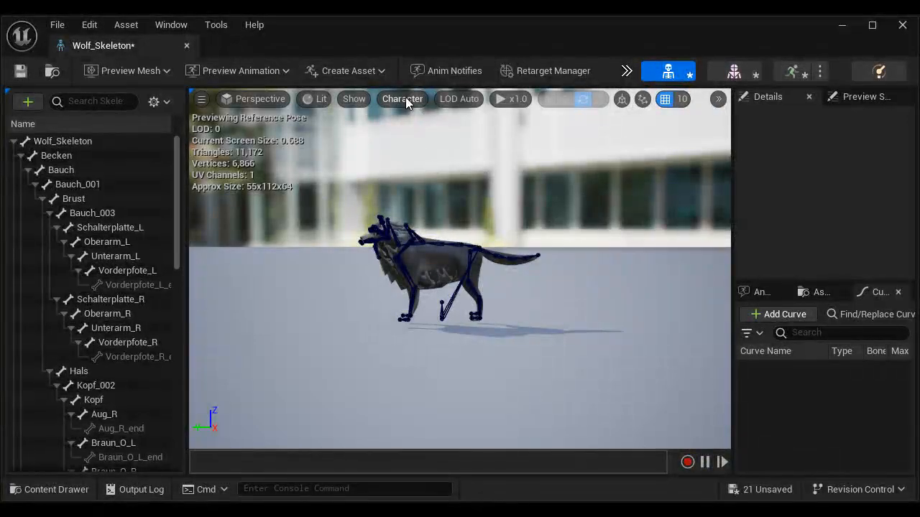
Step: Set the bone drawing to Selected Only and inspect the Brust, Schalterplatte_L and Vorderpfote_L bones individually
{"action": "left_click", "coordinate": [404, 98]}
{"action": "mouse_move", "coordinate": [417, 171]}
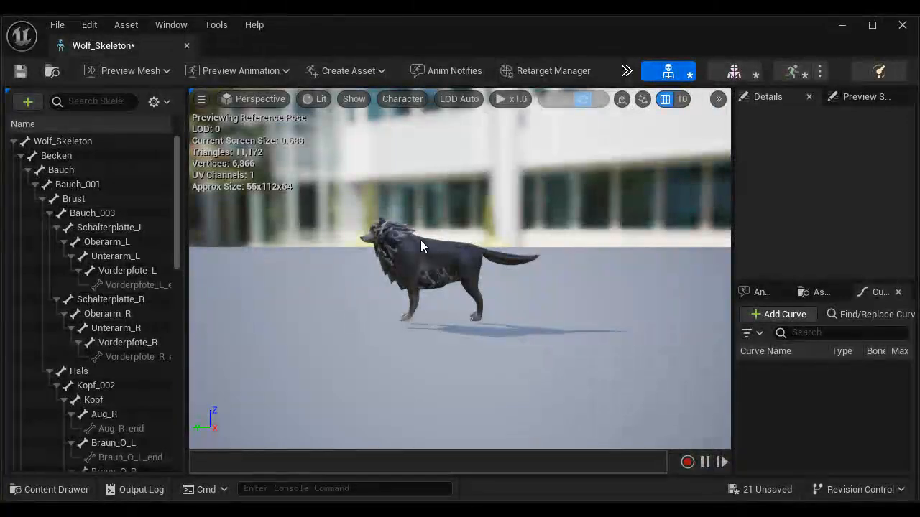
{"action": "left_click", "coordinate": [77, 202]}
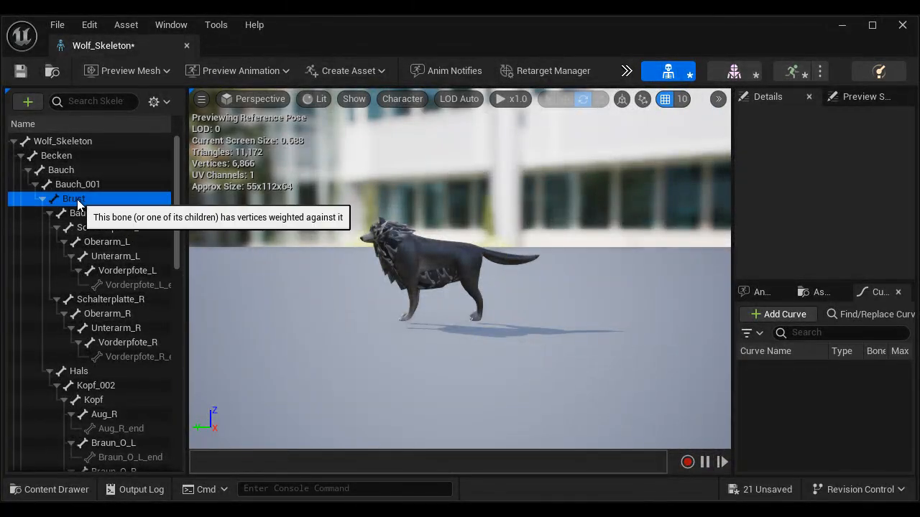
{"action": "scroll", "coordinate": [442, 274], "scroll_direction": "up", "scroll_amount": 5}
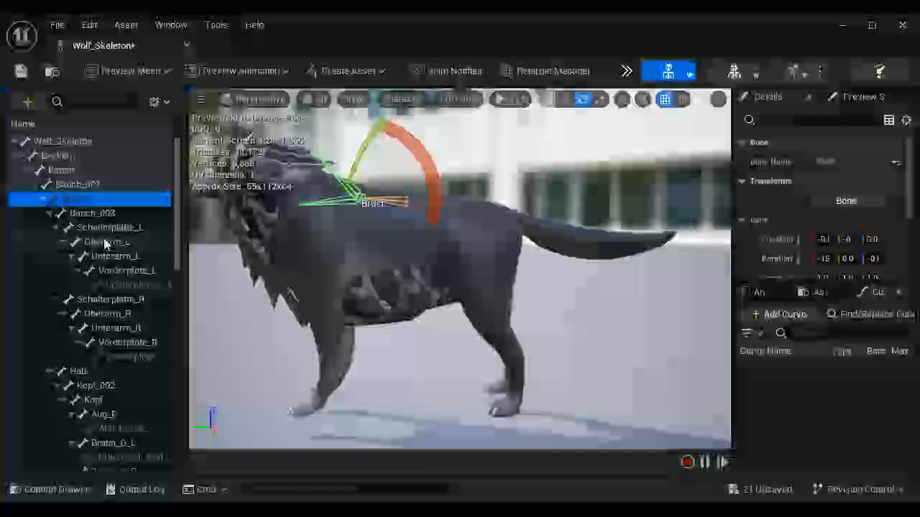
{"action": "left_click", "coordinate": [103, 228]}
{"action": "left_click", "coordinate": [122, 271]}
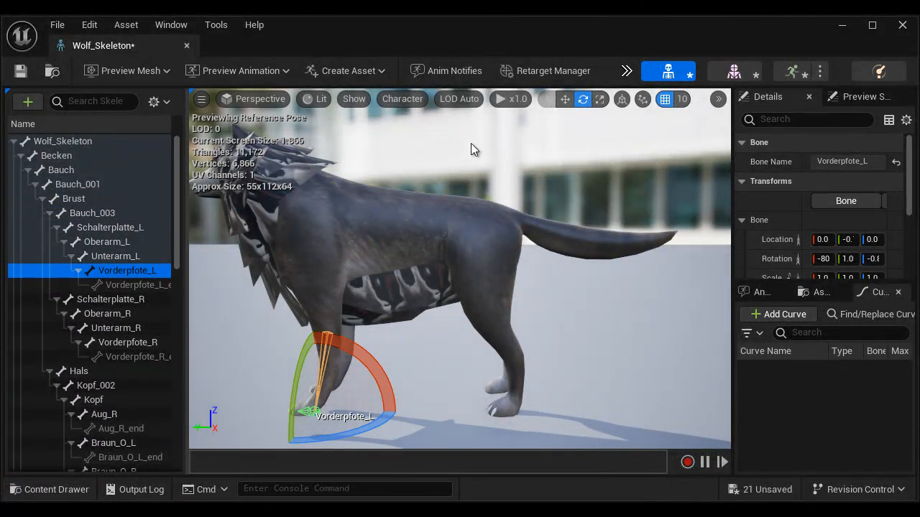
Step: Set the bone drawing back to All Hierarchy and clear the Vorderpfote_L bone selection
{"action": "left_click", "coordinate": [404, 99]}
{"action": "mouse_move", "coordinate": [420, 172]}
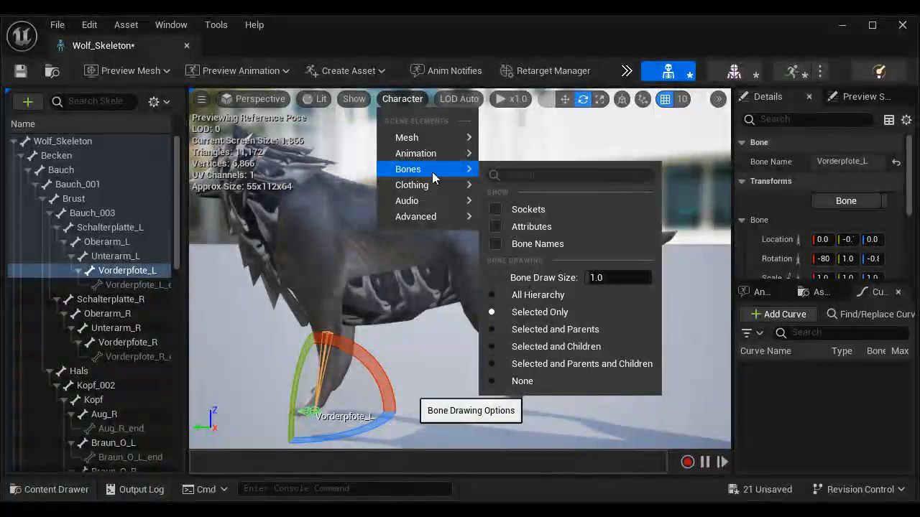
{"action": "left_click", "coordinate": [543, 294]}
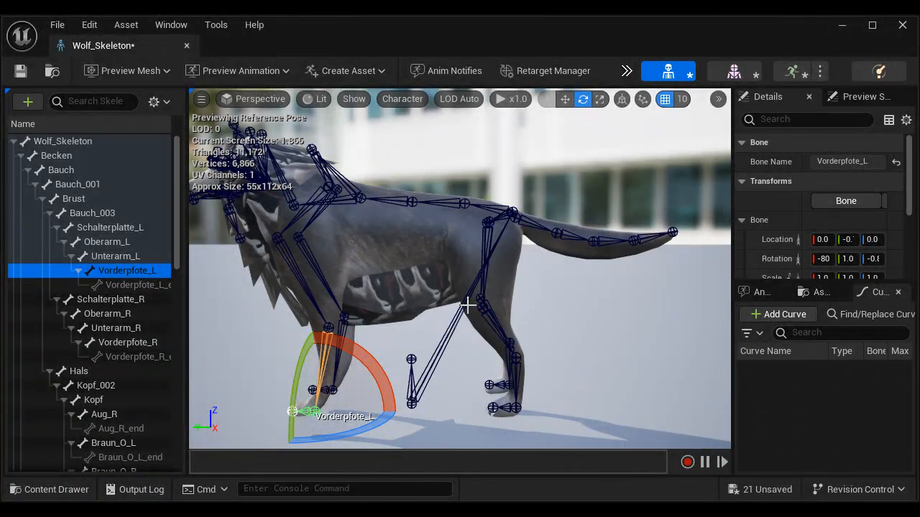
{"action": "scroll", "coordinate": [467, 305], "scroll_direction": "down", "scroll_amount": 5}
{"action": "scroll", "coordinate": [467, 305], "scroll_direction": "up", "scroll_amount": 2}
{"action": "left_click", "coordinate": [404, 99]}
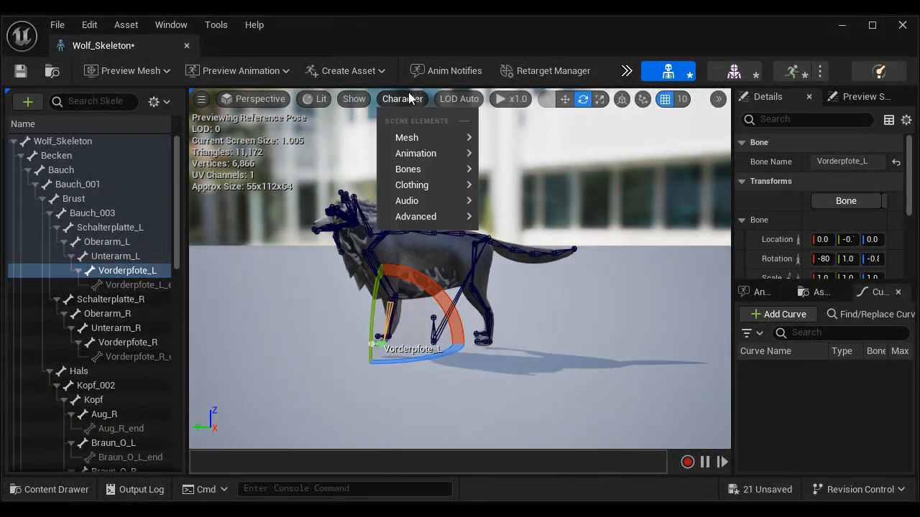
{"action": "mouse_move", "coordinate": [422, 169]}
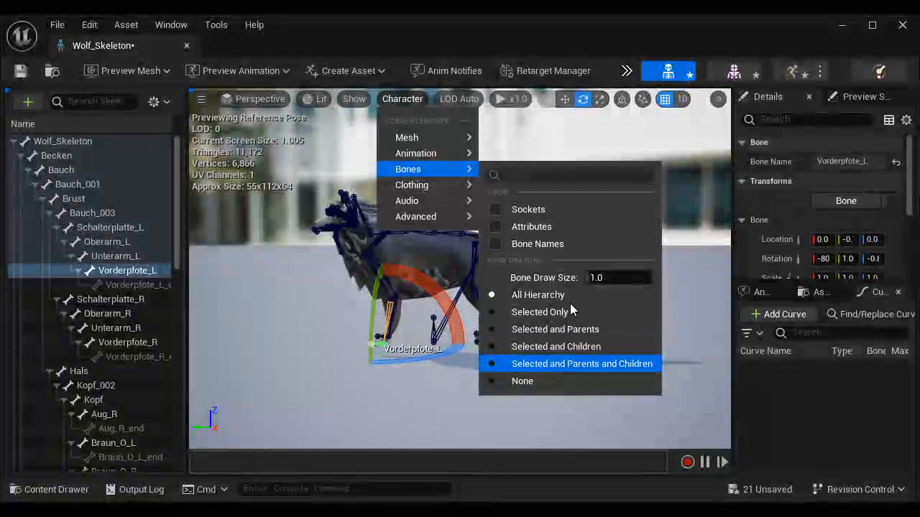
{"action": "left_click", "coordinate": [429, 403]}
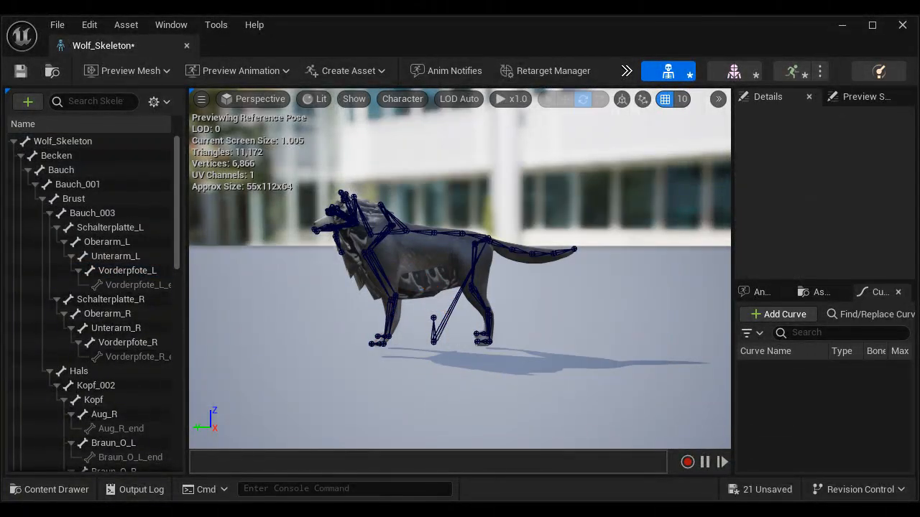
Step: Switch to the Word notes and highlight the Animation Section heading and its Import Animation description
{"action": "left_click", "coordinate": [446, 470]}
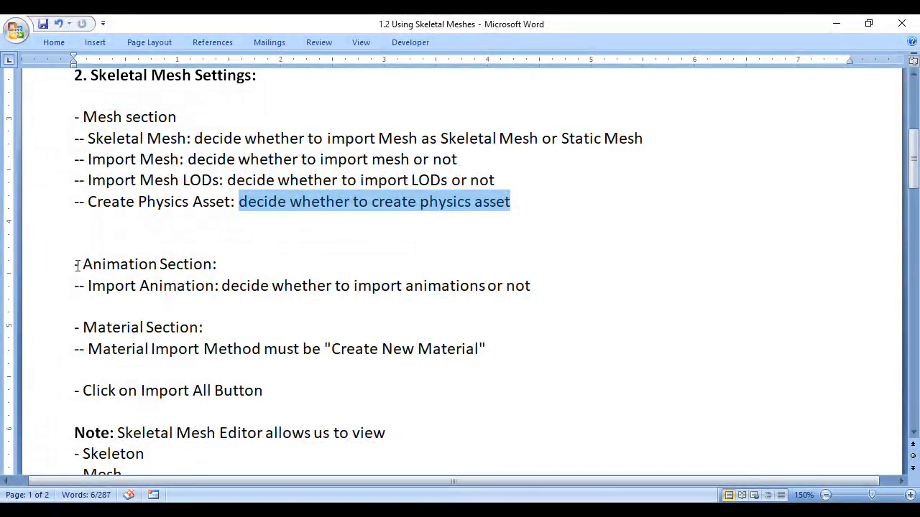
{"action": "left_click_drag", "start_coordinate": [77, 265], "coordinate": [223, 265]}
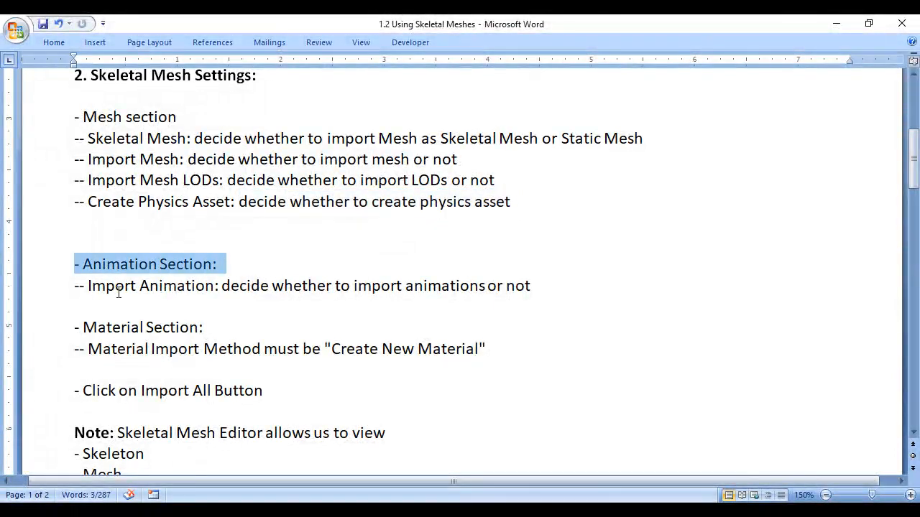
{"action": "left_click_drag", "start_coordinate": [84, 283], "coordinate": [532, 287]}
{"action": "left_click", "coordinate": [249, 298]}
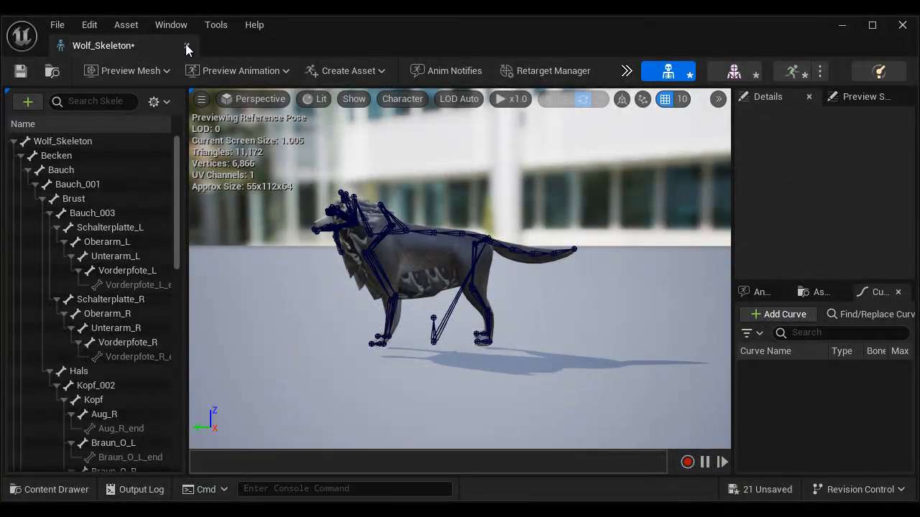
Step: Close the Wolf_Skeleton editor, place the Wolf skeletal mesh in the Level1 viewport and frame it
{"action": "left_click", "coordinate": [187, 45]}
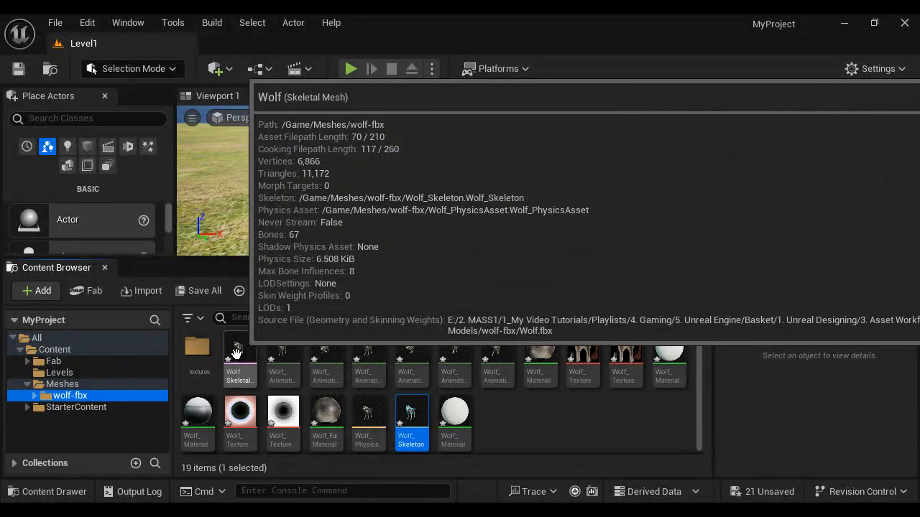
{"action": "left_click_drag", "start_coordinate": [236, 352], "coordinate": [384, 215]}
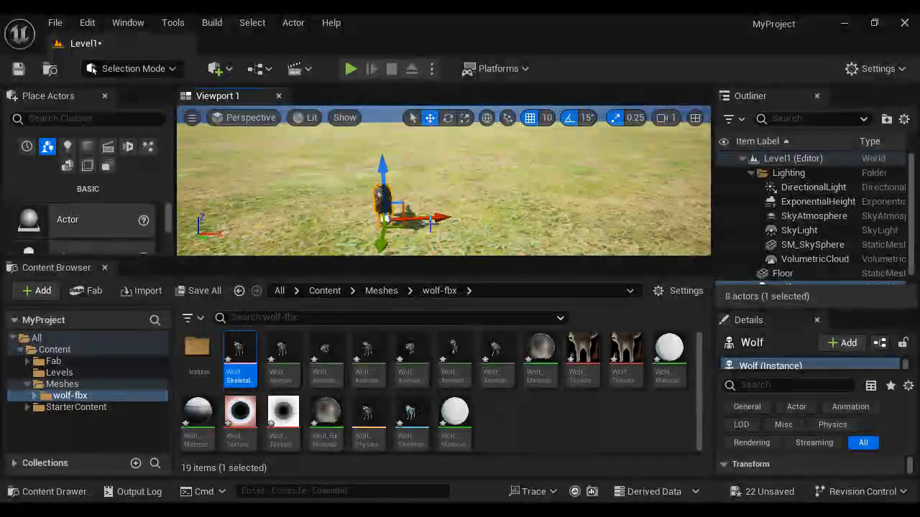
{"action": "key", "text": "f"}
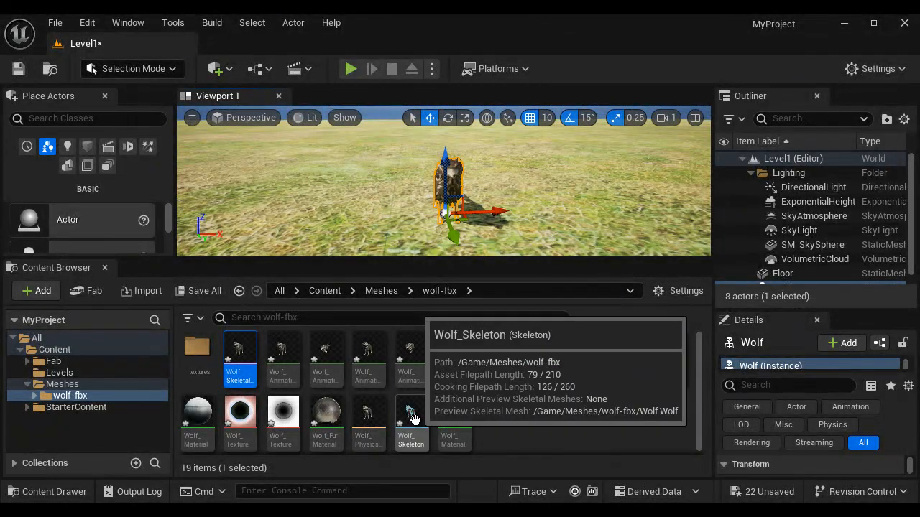
Step: Look through the imported Wolf animation sequences in the wolf-fbx folder, starting with Wolf_Anim_Wolf_Skeleton_000
{"action": "left_click", "coordinate": [276, 367]}
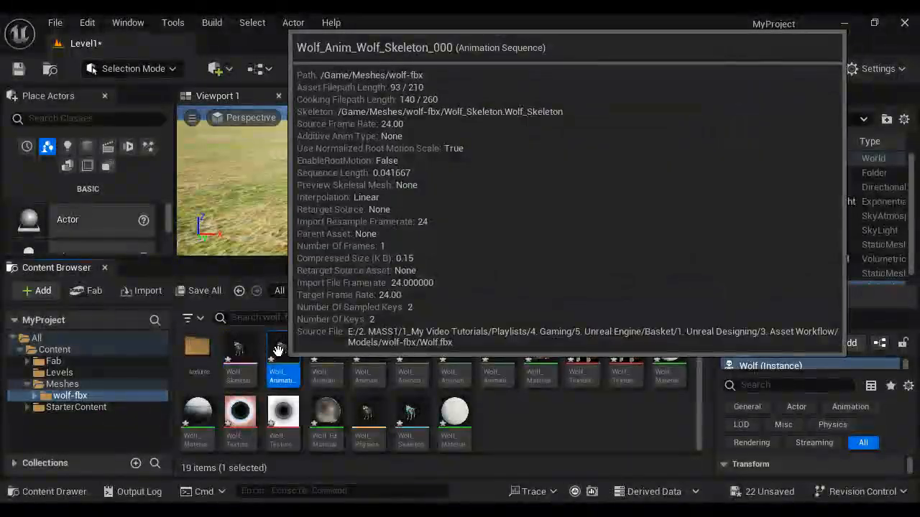
{"action": "left_click", "coordinate": [324, 352]}
{"action": "left_click", "coordinate": [367, 352]}
{"action": "left_click", "coordinate": [411, 354]}
{"action": "left_click", "coordinate": [496, 352]}
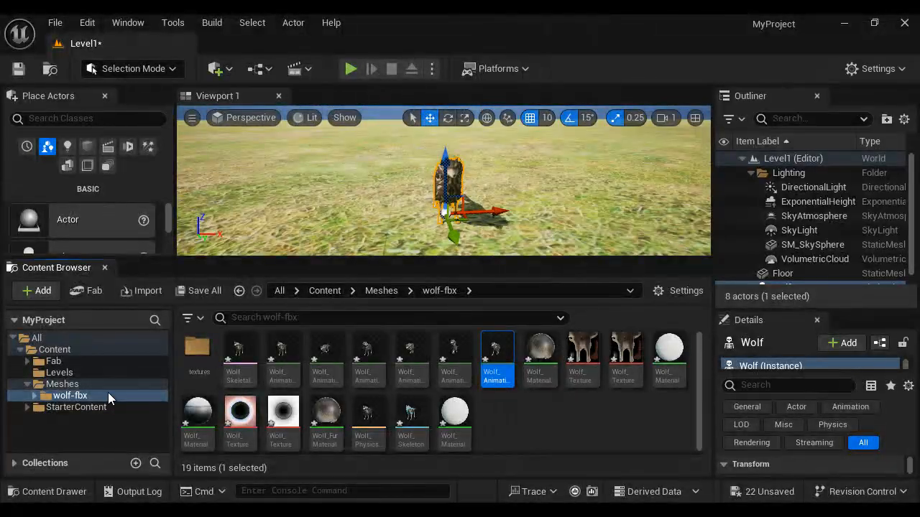
Step: Save all modified content and delete the Wolf actor from the level
{"action": "left_click", "coordinate": [201, 290]}
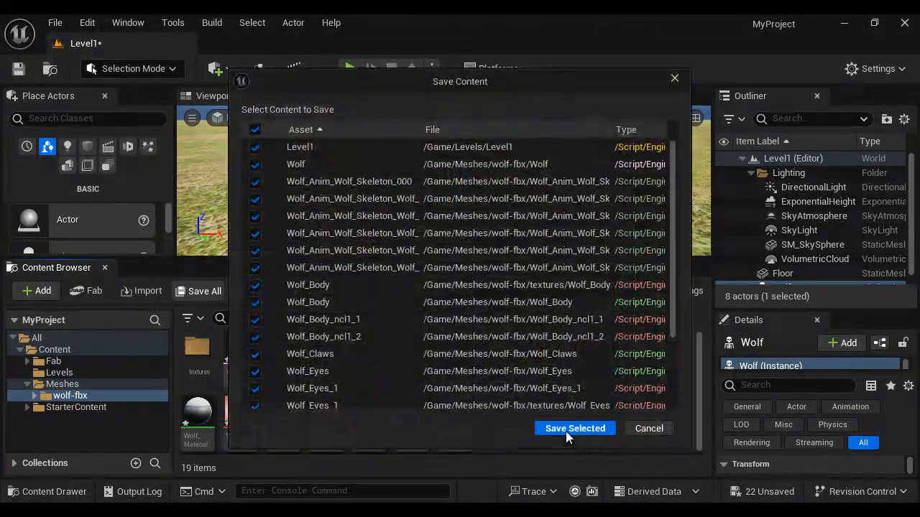
{"action": "left_click", "coordinate": [570, 427]}
{"action": "key", "text": "Delete"}
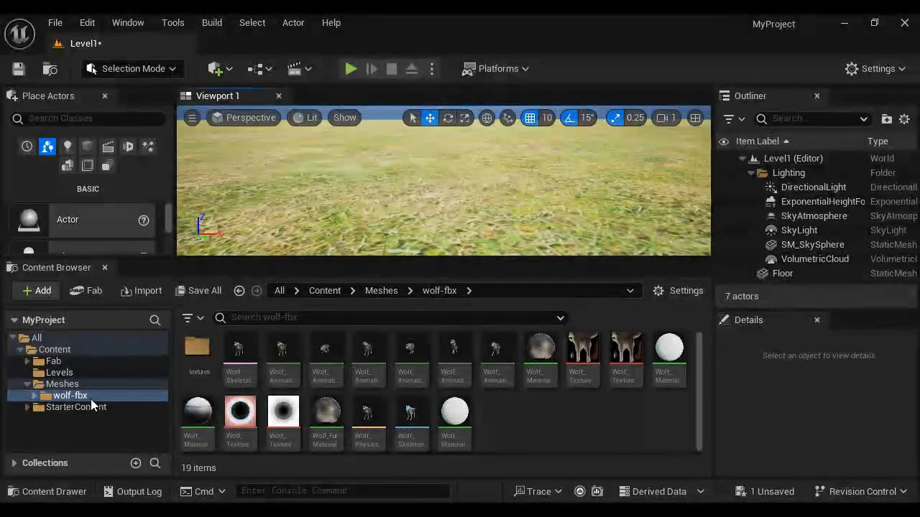
Step: Force delete the wolf-fbx folder with all its assets and open the Meshes folder
{"action": "left_click", "coordinate": [86, 396]}
{"action": "key", "text": "Delete"}
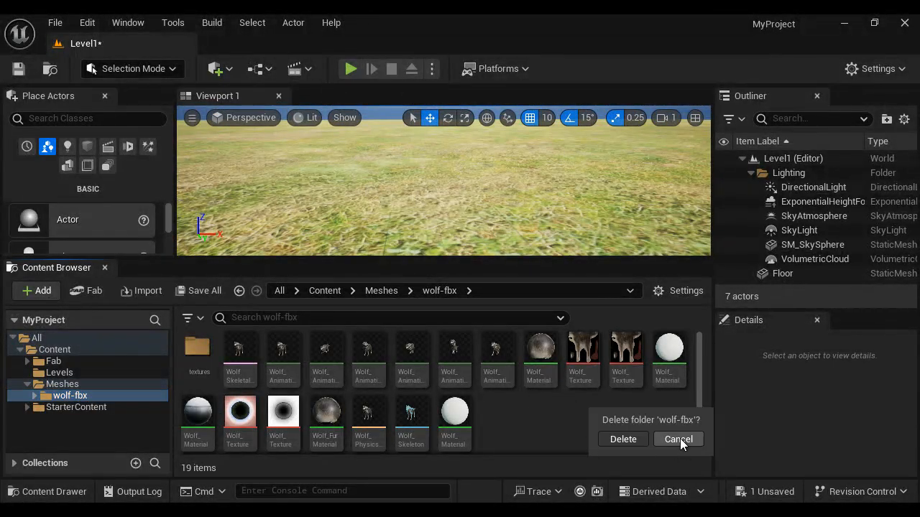
{"action": "left_click", "coordinate": [622, 437]}
{"action": "left_click", "coordinate": [456, 476]}
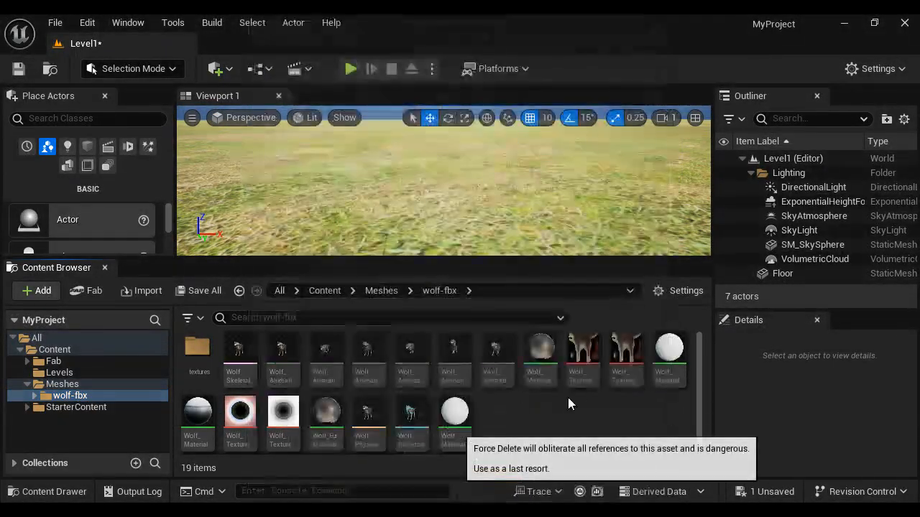
{"action": "left_click", "coordinate": [79, 387]}
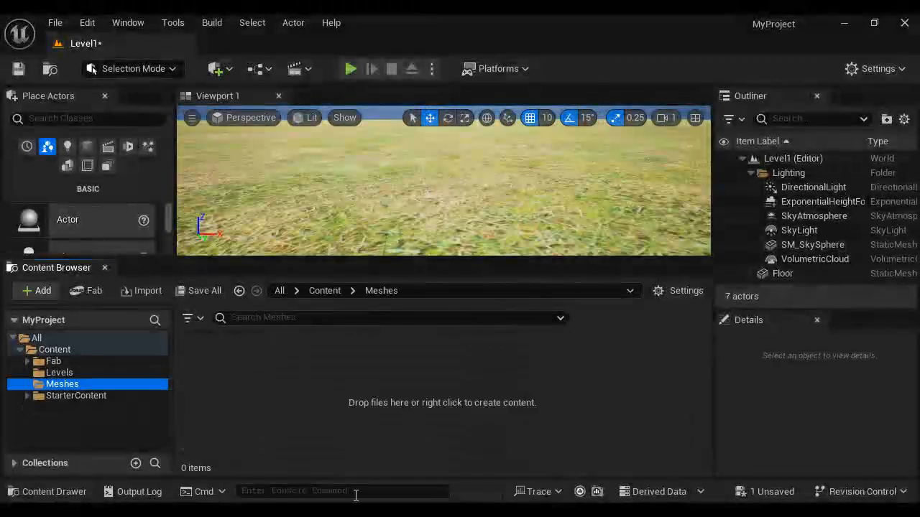
Step: Switch to File Explorer and import the wolf-fbx folder into Meshes with Import Animations off, closing the message log
{"action": "key", "text": "alt+Tab"}
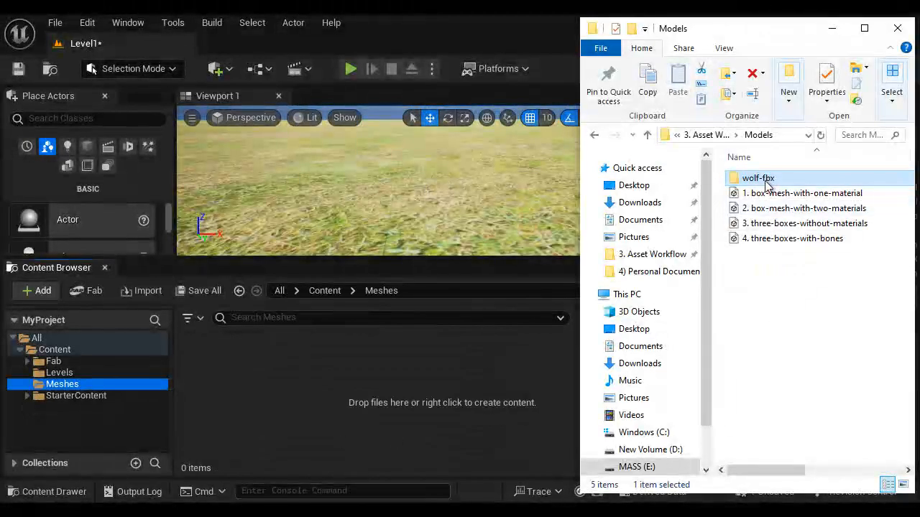
{"action": "left_click_drag", "start_coordinate": [259, 394], "coordinate": [259, 394]}
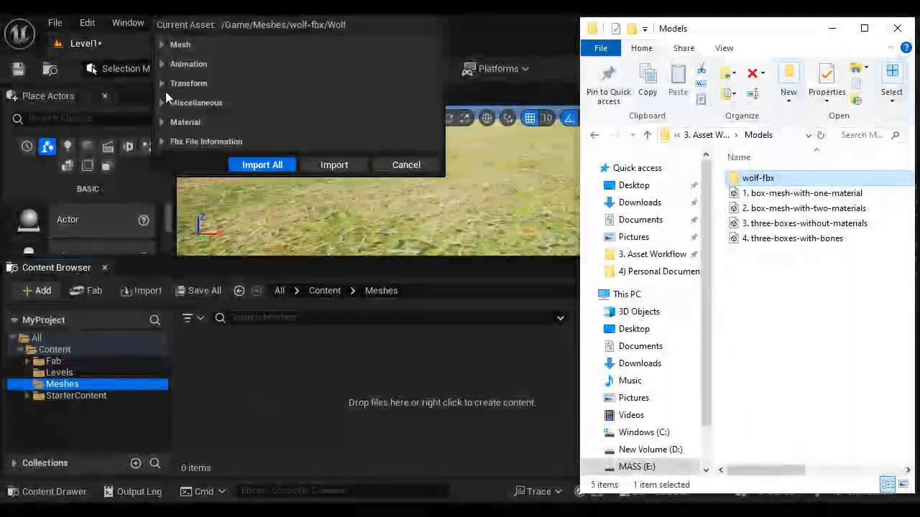
{"action": "left_click", "coordinate": [163, 64]}
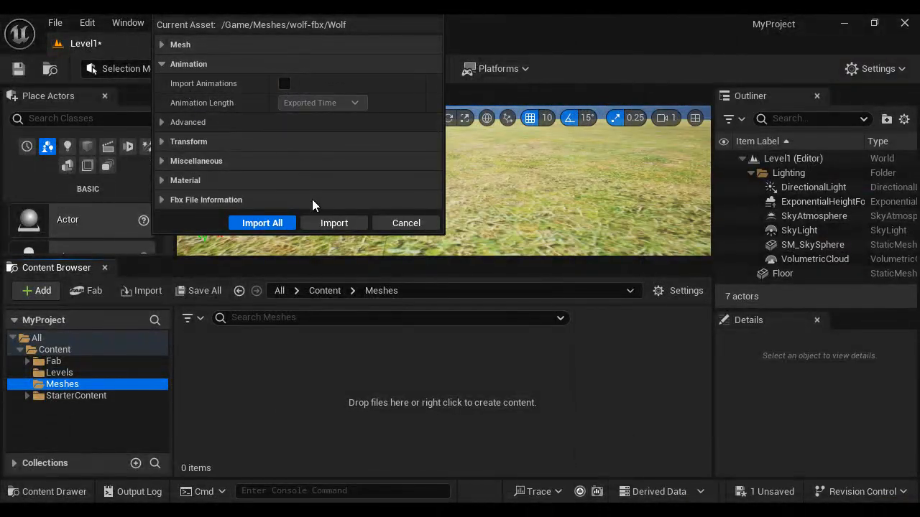
{"action": "left_click", "coordinate": [289, 221]}
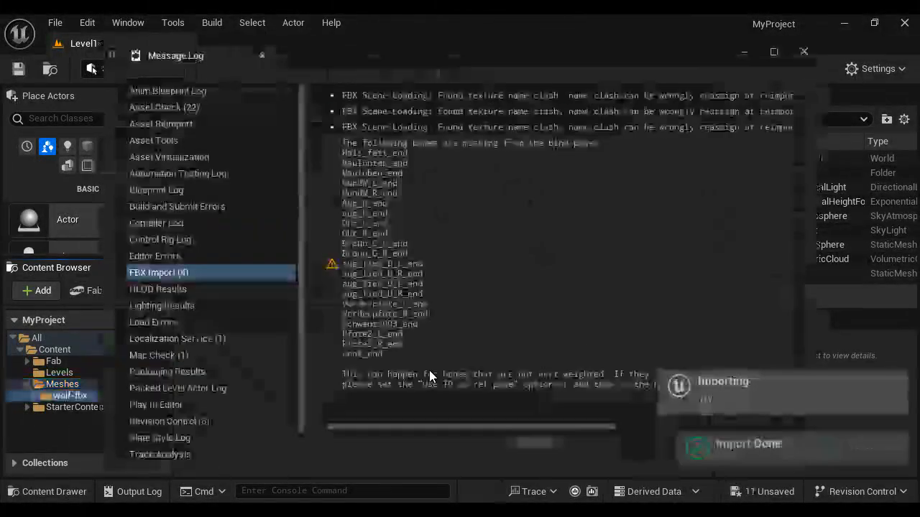
{"action": "left_click", "coordinate": [804, 52]}
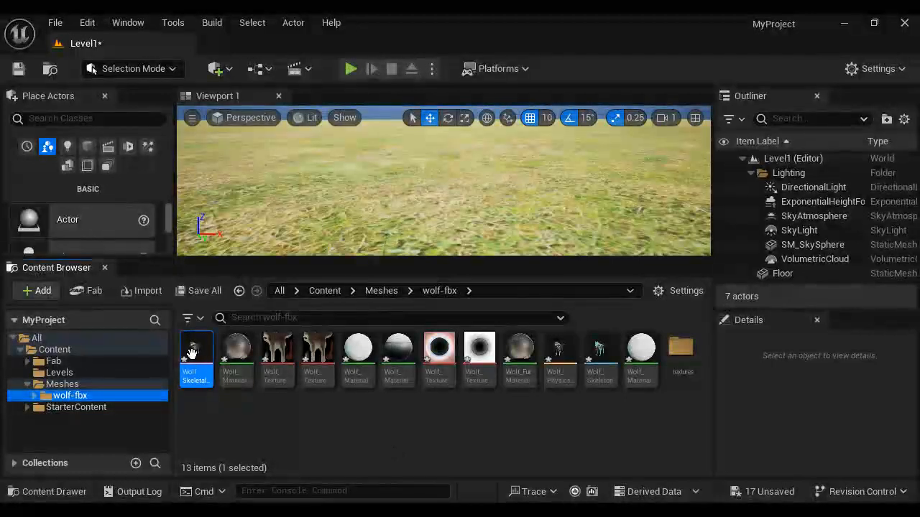
Step: Examine the Wolf skeletal mesh, physics asset, skeleton, materials and textures in the newly imported wolf-fbx folder
{"action": "mouse_move", "coordinate": [192, 353]}
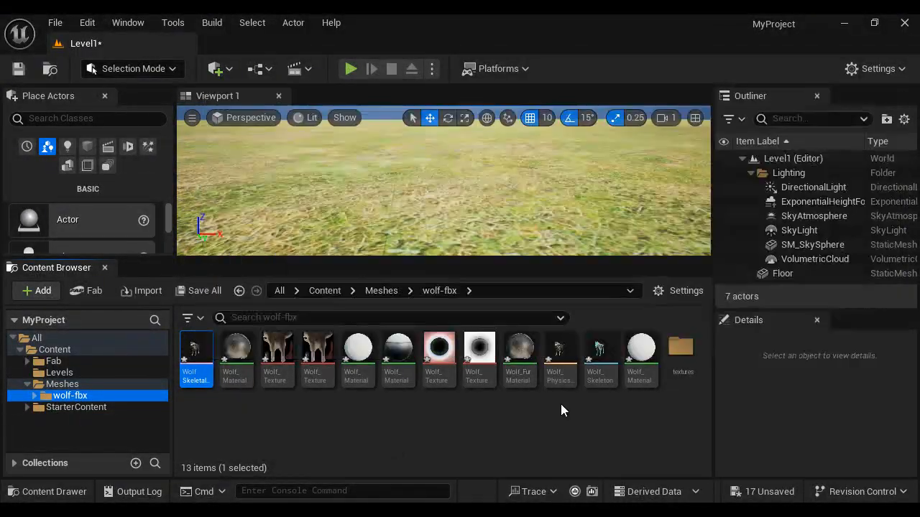
{"action": "mouse_move", "coordinate": [562, 352]}
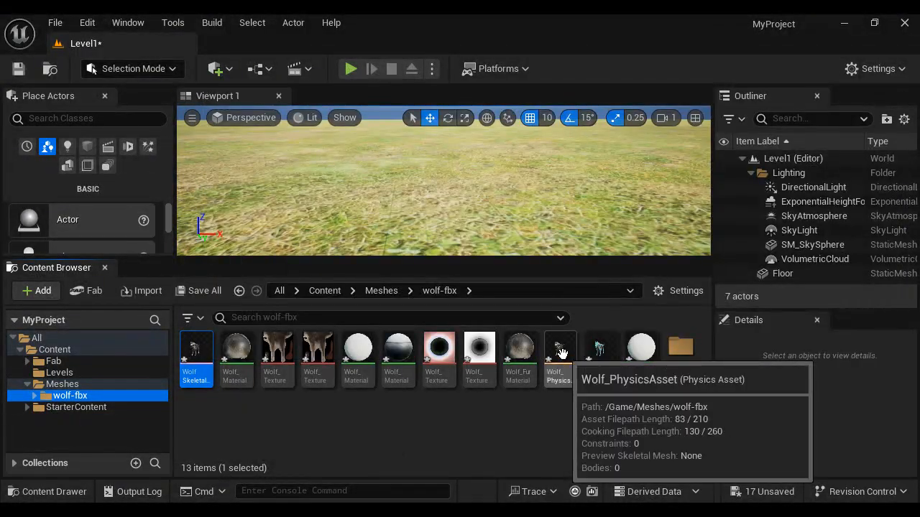
{"action": "mouse_move", "coordinate": [611, 350]}
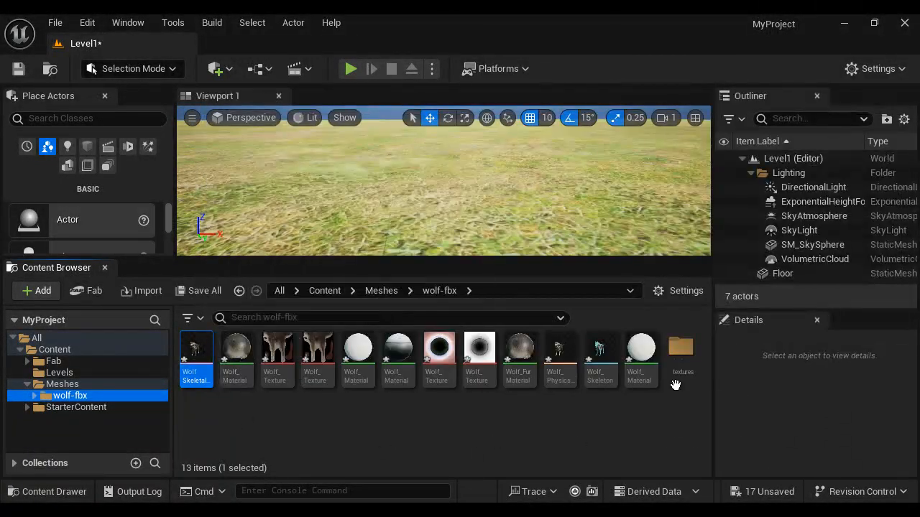
{"action": "left_click", "coordinate": [237, 350]}
{"action": "left_click", "coordinate": [358, 351]}
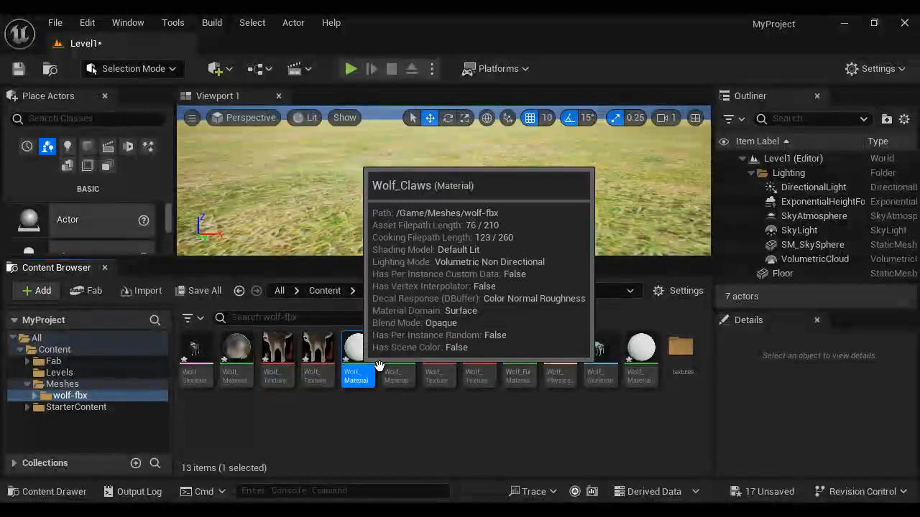
{"action": "left_click", "coordinate": [640, 350]}
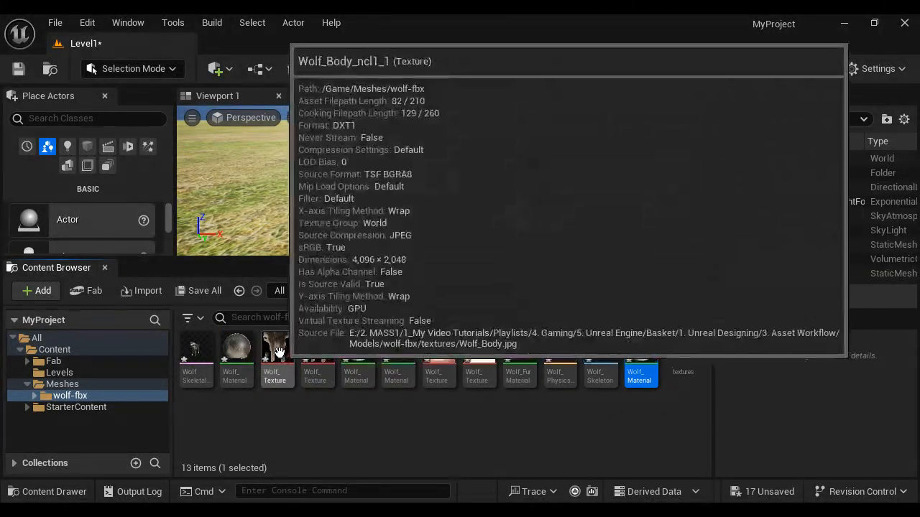
{"action": "left_click", "coordinate": [318, 350]}
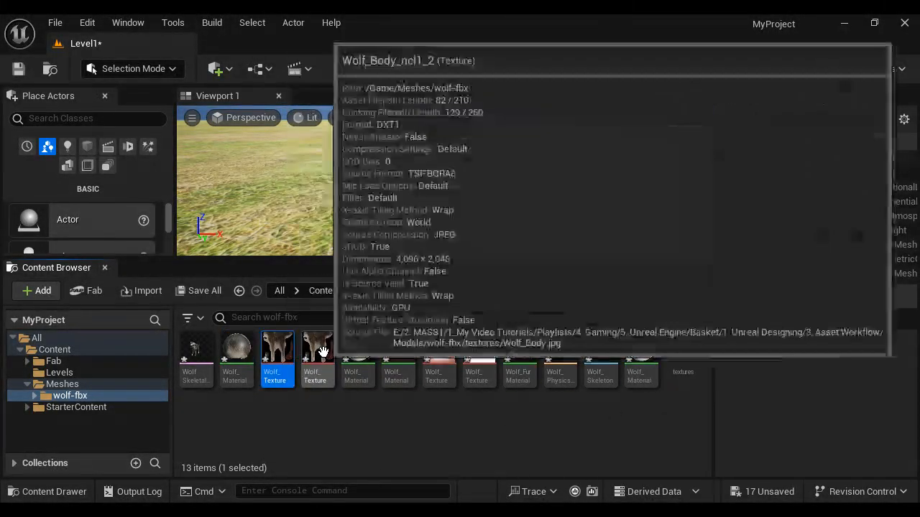
{"action": "left_click", "coordinate": [439, 350]}
{"action": "left_click", "coordinate": [480, 349]}
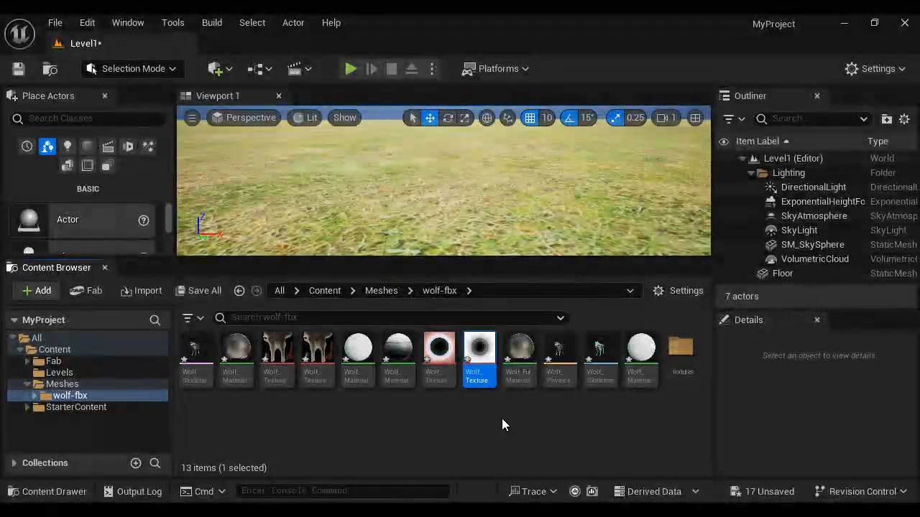
Step: Save all modified content and delete the wolf-fbx folder with its assets from Meshes
{"action": "left_click", "coordinate": [210, 294]}
{"action": "left_click", "coordinate": [537, 431]}
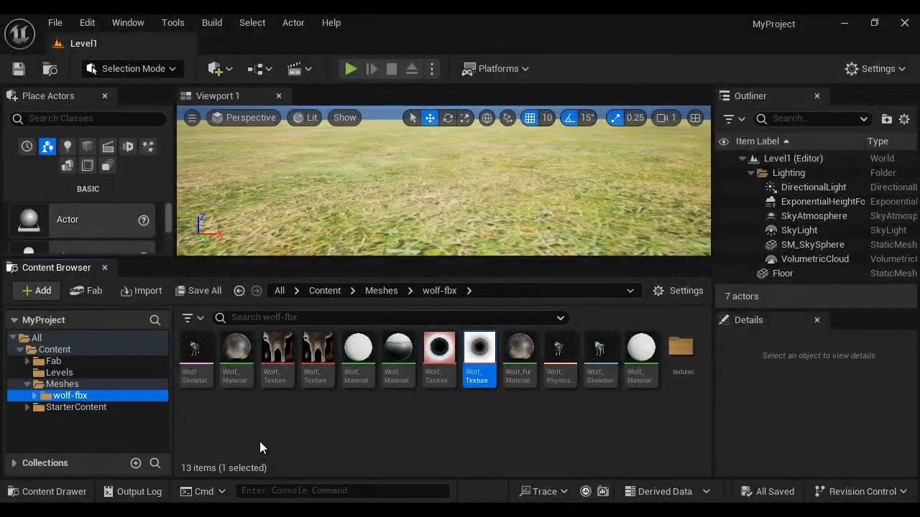
{"action": "right_click", "coordinate": [90, 396]}
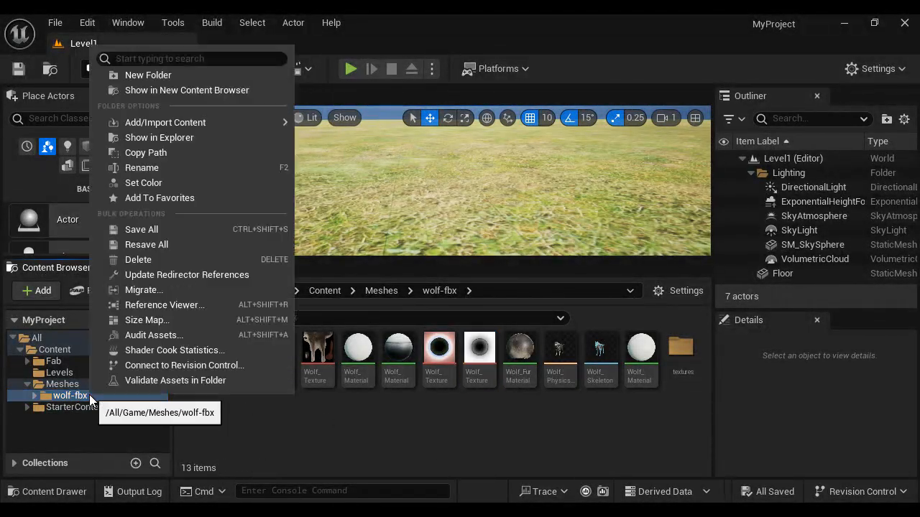
{"action": "left_click", "coordinate": [183, 258]}
{"action": "left_click", "coordinate": [216, 290]}
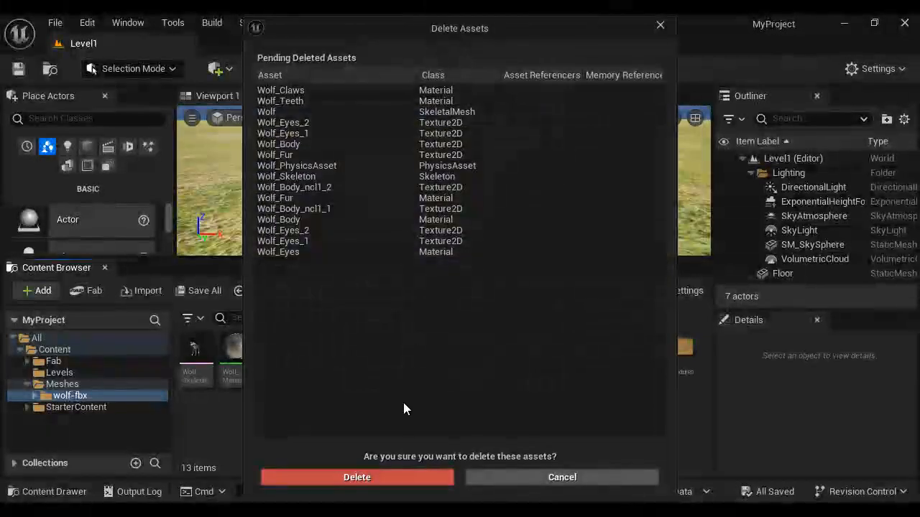
{"action": "left_click", "coordinate": [369, 477]}
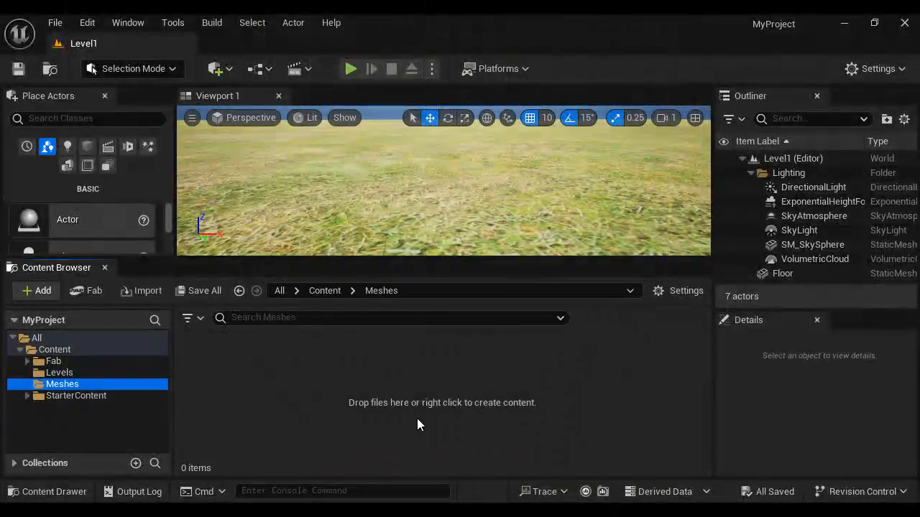
Step: Switch to File Explorer and import the wolf-fbx folder into Meshes with Import Animations enabled, closing the message log
{"action": "key", "text": "alt+Tab"}
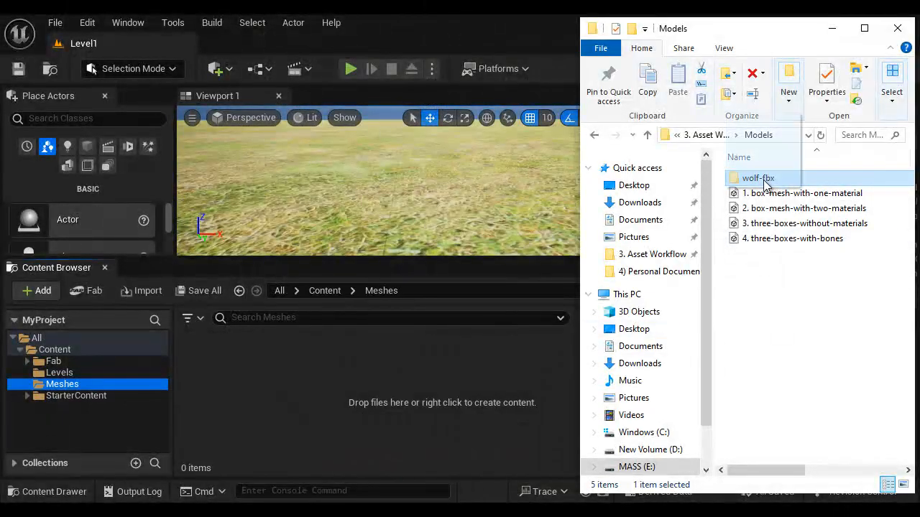
{"action": "left_click_drag", "start_coordinate": [763, 183], "coordinate": [302, 360]}
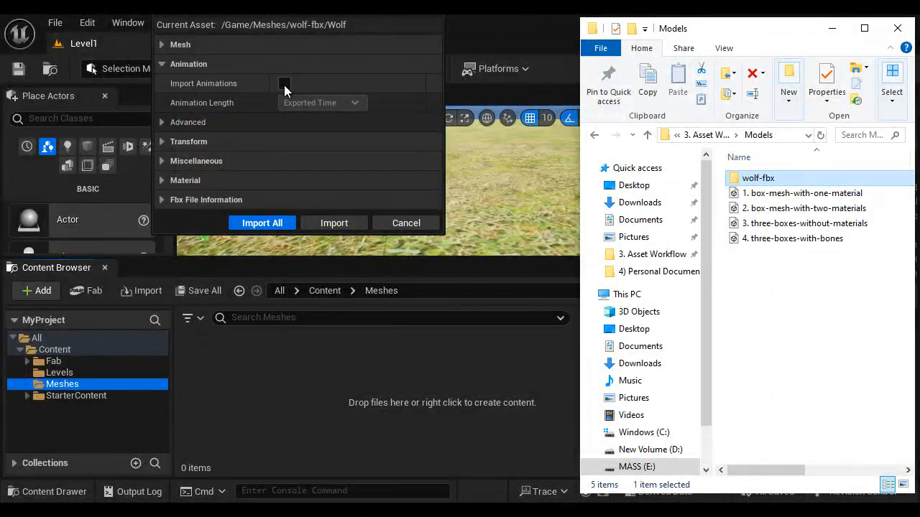
{"action": "left_click", "coordinate": [284, 83]}
{"action": "left_click", "coordinate": [284, 81]}
{"action": "left_click", "coordinate": [262, 223]}
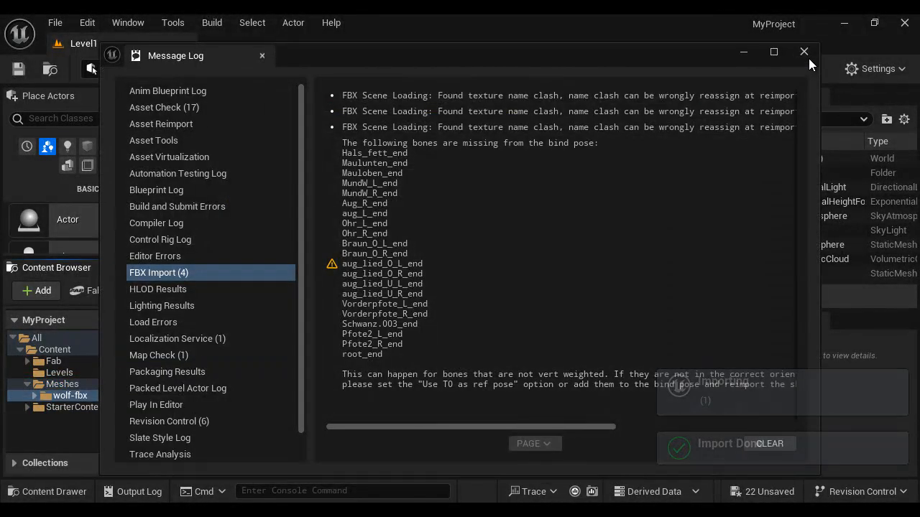
{"action": "left_click", "coordinate": [803, 50]}
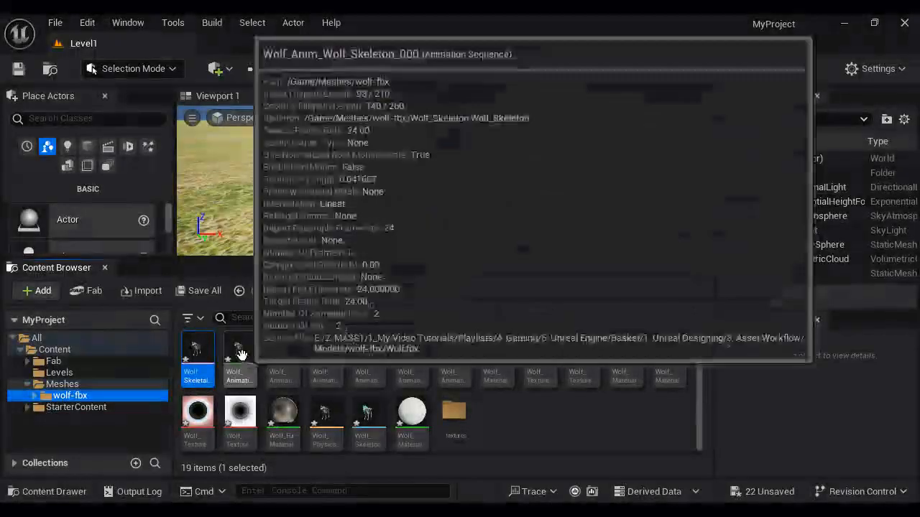
Step: Look through the six Wolf animation sequences in the freshly imported wolf-fbx folder
{"action": "left_click", "coordinate": [239, 355]}
{"action": "left_click", "coordinate": [282, 355]}
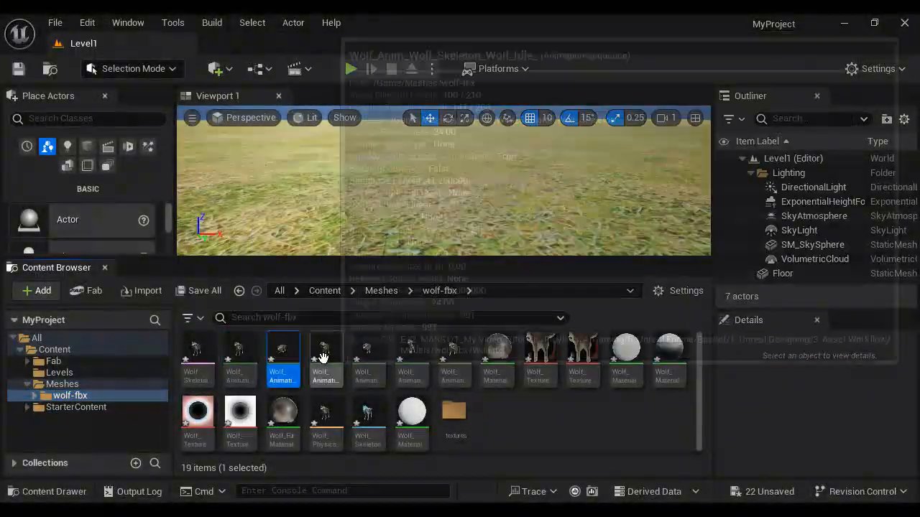
{"action": "left_click", "coordinate": [324, 355]}
{"action": "left_click", "coordinate": [367, 355]}
{"action": "left_click", "coordinate": [411, 355]}
{"action": "left_click", "coordinate": [454, 356]}
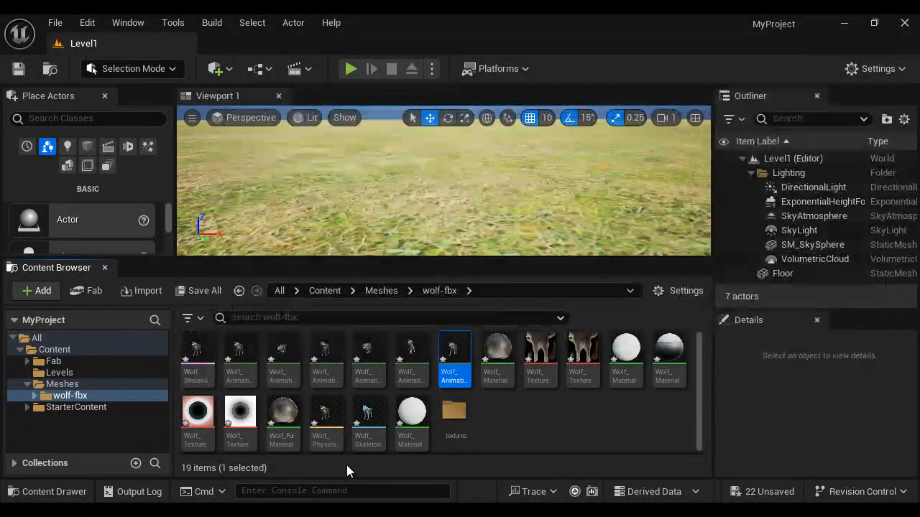
Step: Check the asset details of Wolf_PhysicsAsset, Wolf_Skeleton and the animation sequences such as Wolf_creep_cycle
{"action": "mouse_move", "coordinate": [331, 418]}
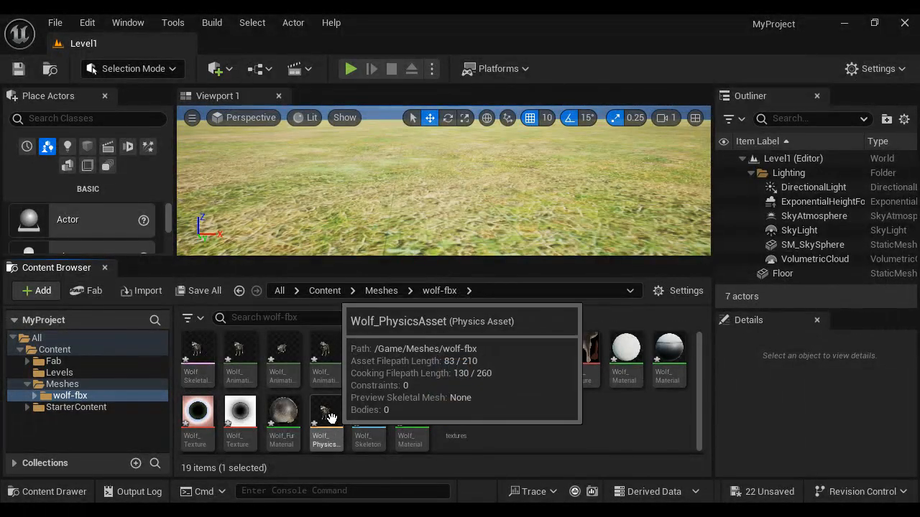
{"action": "left_click", "coordinate": [369, 416]}
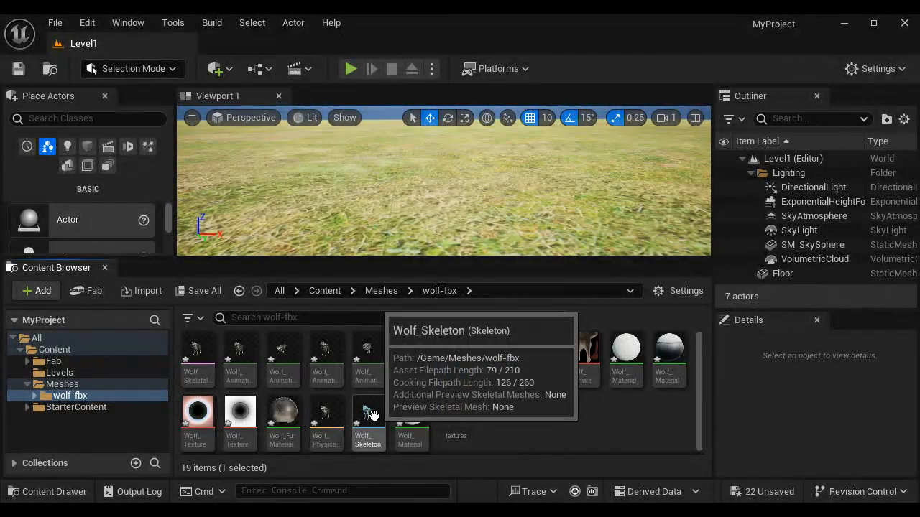
{"action": "mouse_move", "coordinate": [241, 350]}
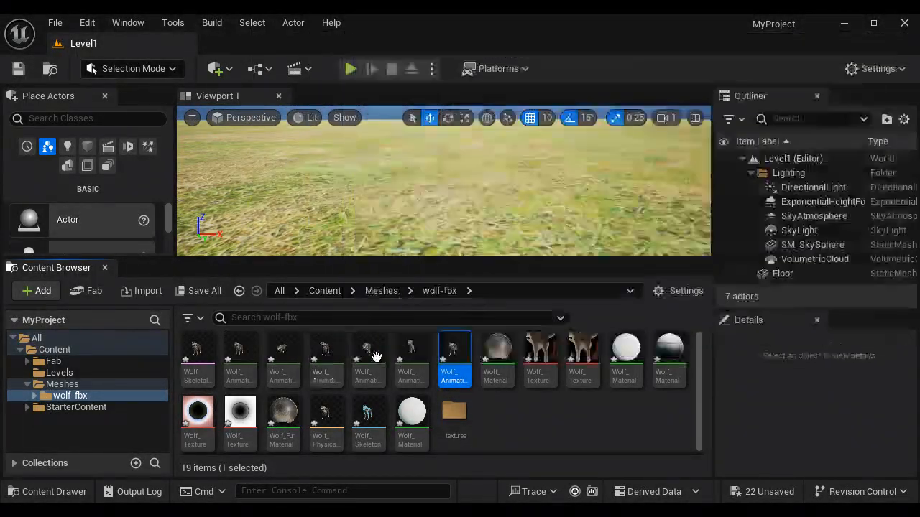
{"action": "mouse_move", "coordinate": [415, 354]}
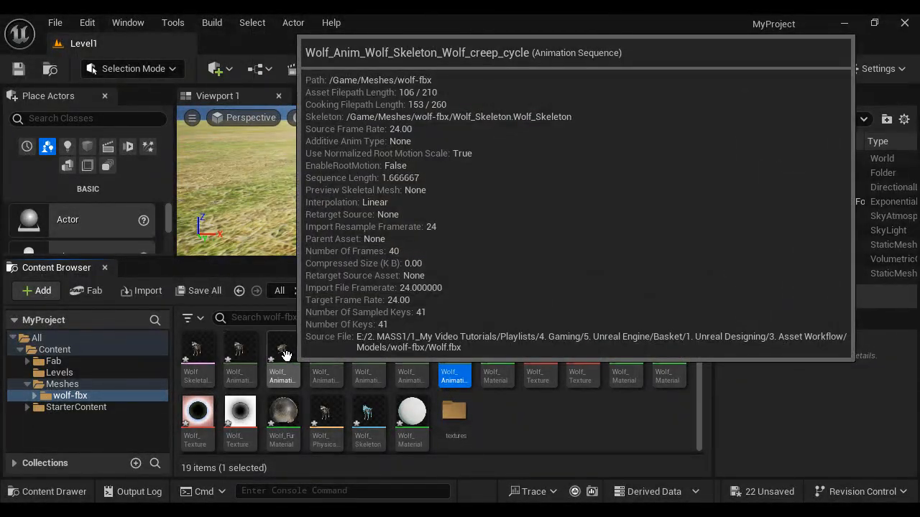
Step: Open the Wolf_creep_cycle animation sequence and set its bone drawing to Selected Only
{"action": "double_click", "coordinate": [286, 360]}
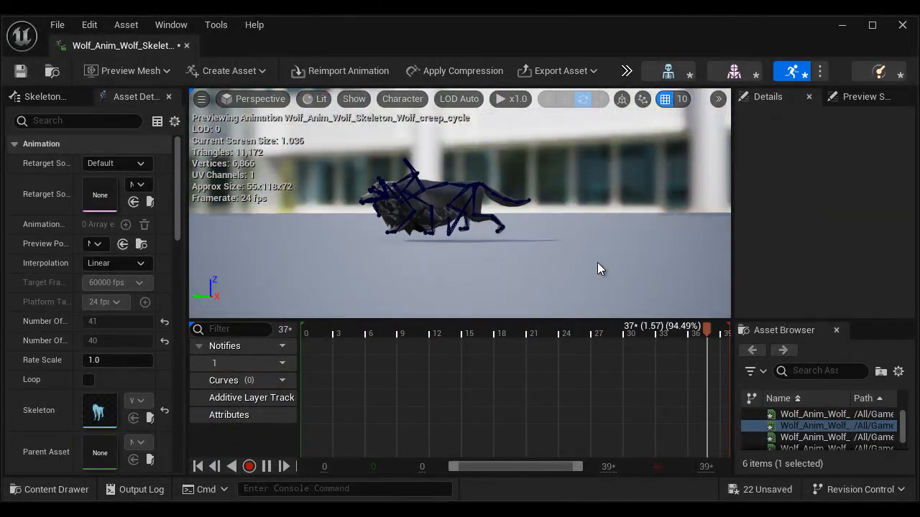
{"action": "left_click", "coordinate": [401, 100]}
{"action": "mouse_move", "coordinate": [412, 171]}
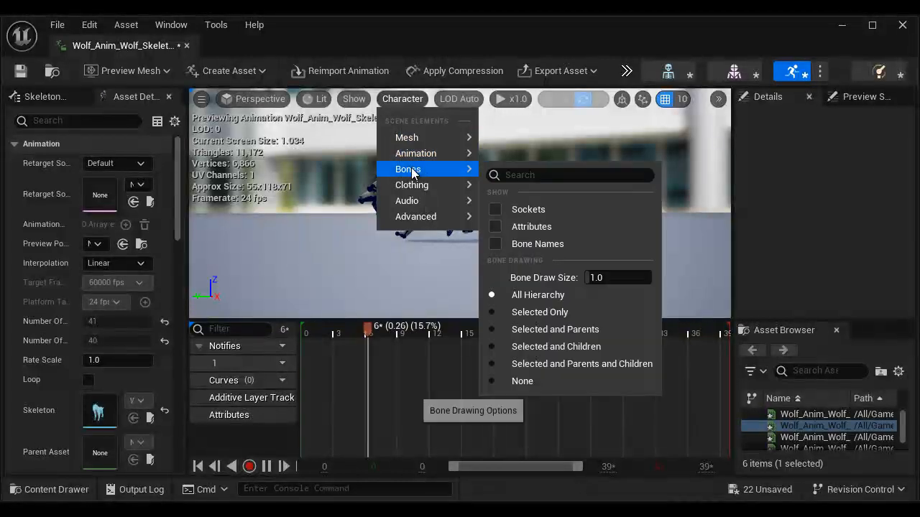
{"action": "left_click", "coordinate": [525, 313]}
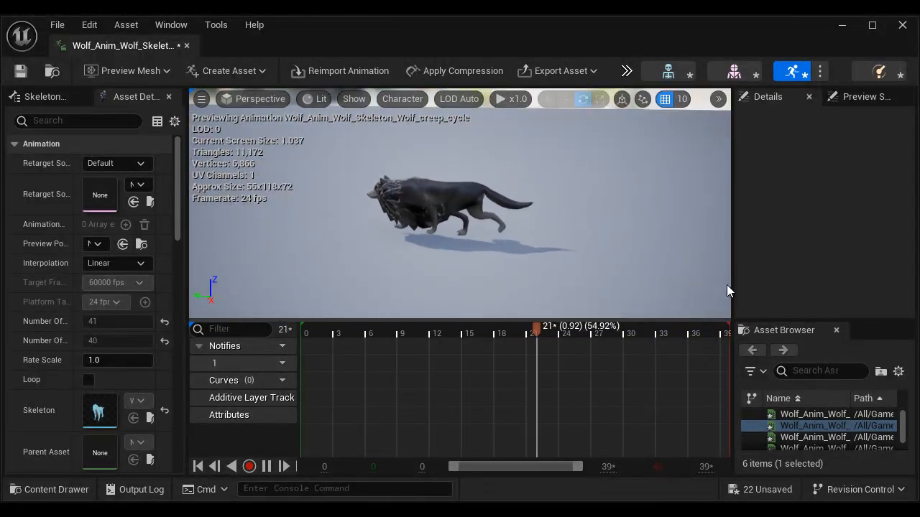
Step: Enlarge the Asset Browser and preview the Wolf_Run_Cycle, Wolf_seat and Wolf_Walk_cycle animations
{"action": "left_click_drag", "start_coordinate": [792, 320], "coordinate": [786, 195]}
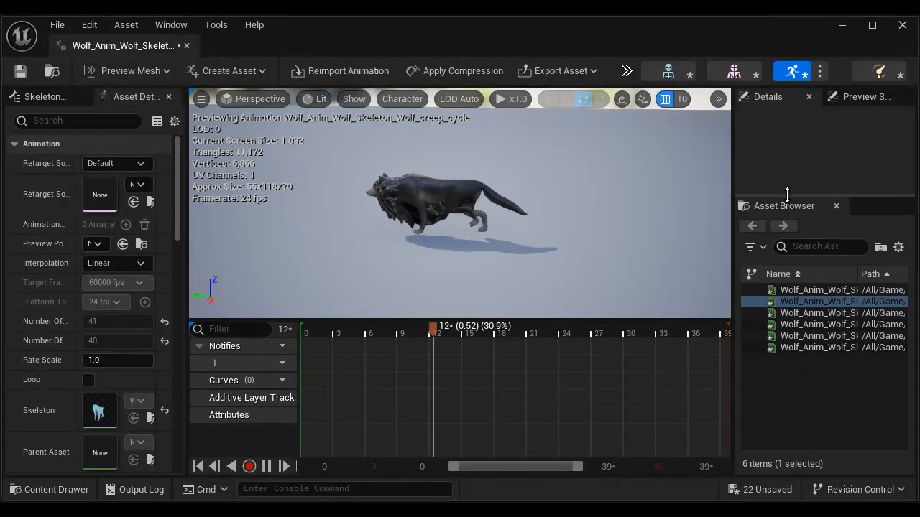
{"action": "left_click_drag", "start_coordinate": [735, 334], "coordinate": [613, 336]}
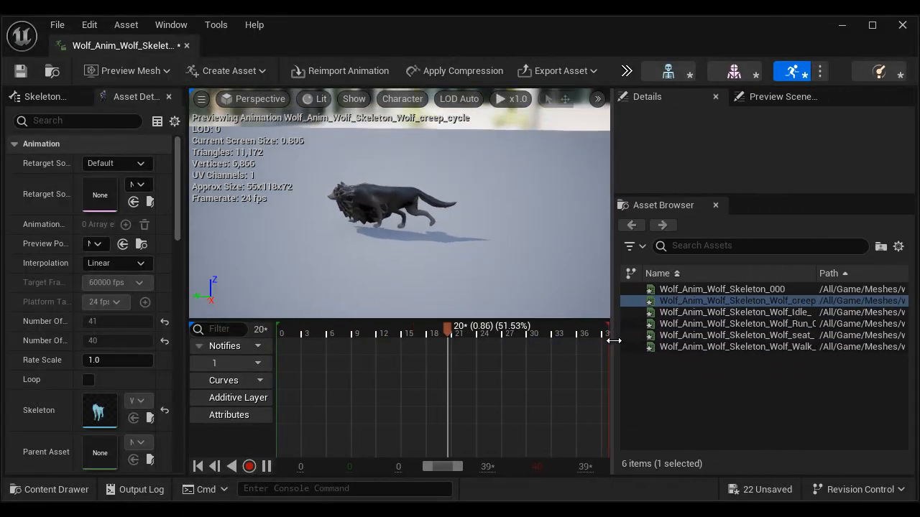
{"action": "double_click", "coordinate": [800, 324]}
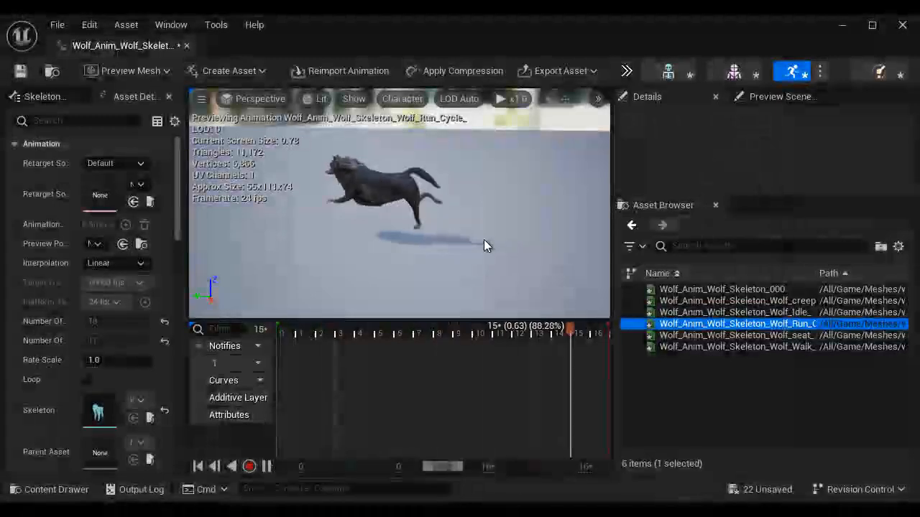
{"action": "double_click", "coordinate": [744, 335]}
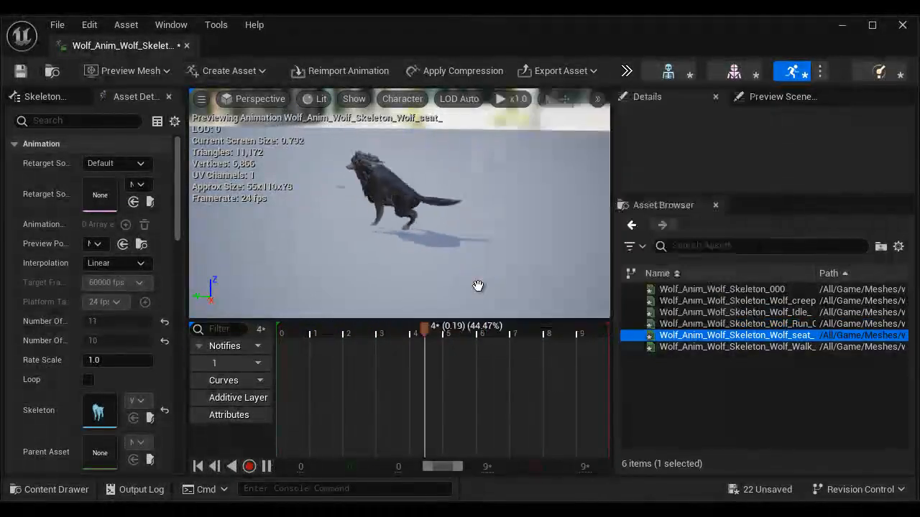
{"action": "double_click", "coordinate": [777, 347]}
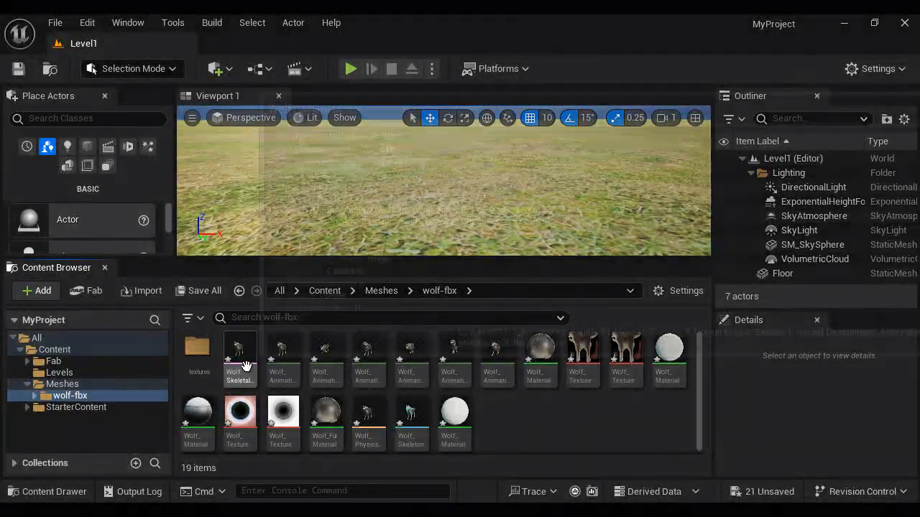
Step: Return to the wolf-fbx folder and check the asset details of the Wolf skeletal mesh, Wolf_PhysicsAsset and Wolf_Skeleton
{"action": "mouse_move", "coordinate": [241, 352]}
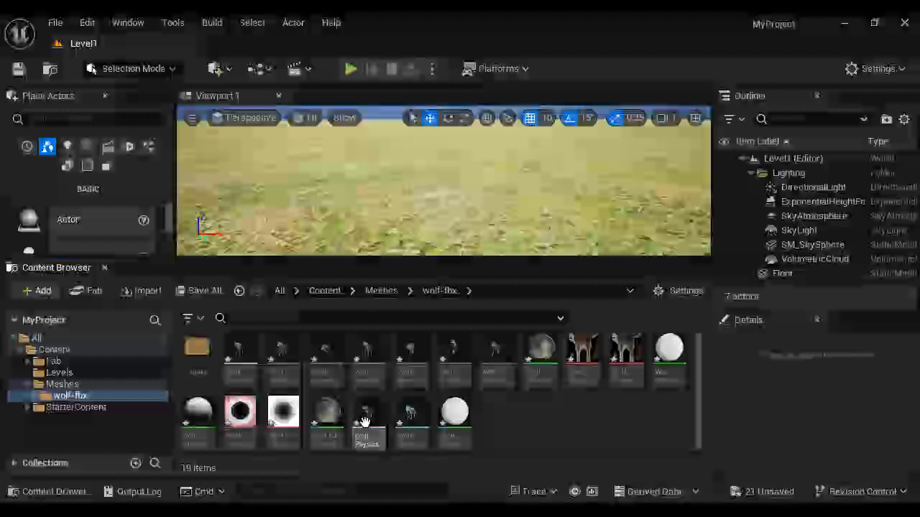
{"action": "mouse_move", "coordinate": [369, 418]}
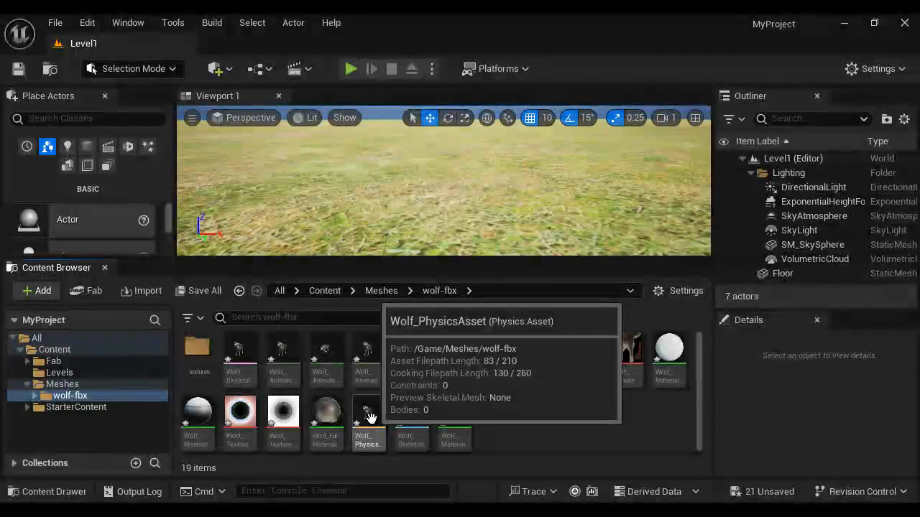
{"action": "mouse_move", "coordinate": [410, 414]}
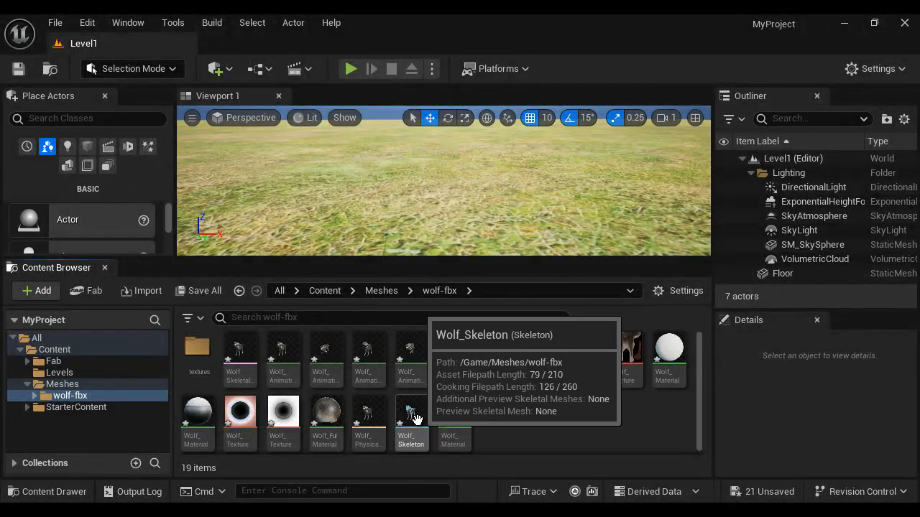
Step: Switch to the 1.2 Using Skeletal Meshes notes in Word, highlight the Animation Section lines, and return to Unreal Editor
{"action": "mouse_move", "coordinate": [400, 512]}
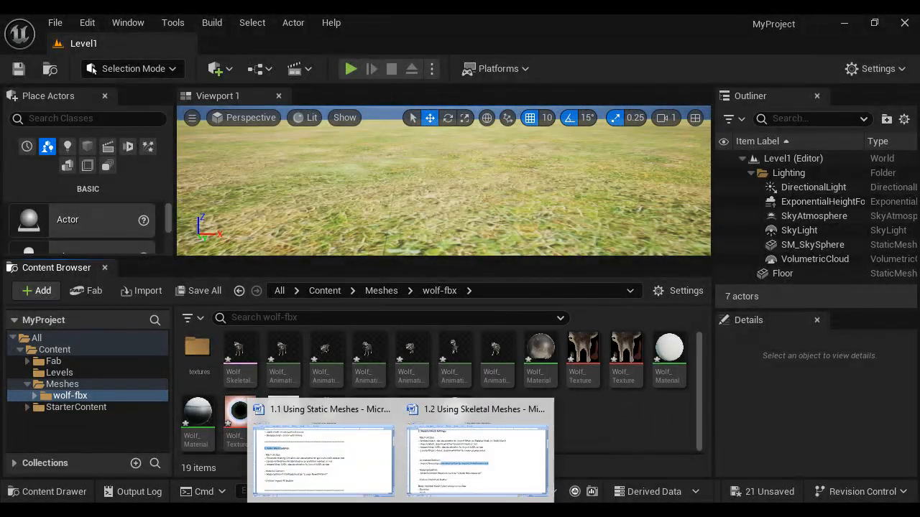
{"action": "left_click", "coordinate": [523, 436]}
{"action": "left_click", "coordinate": [88, 202]}
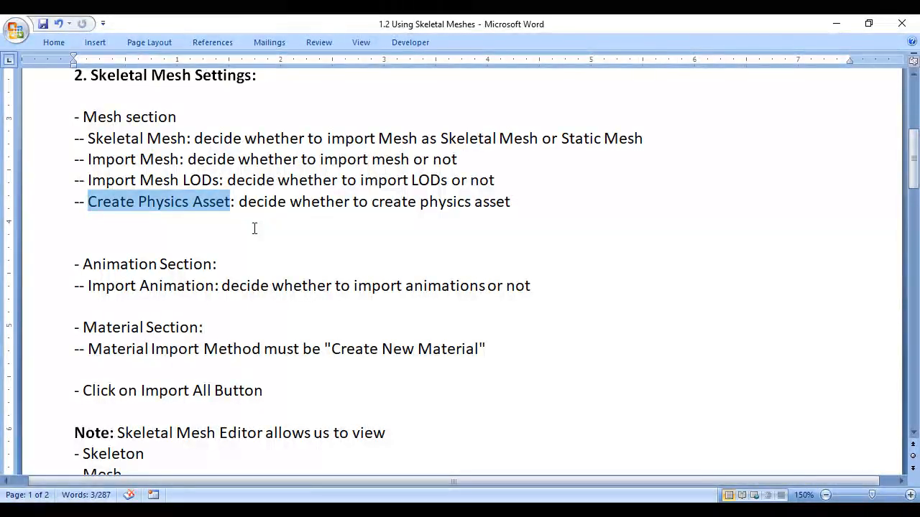
{"action": "left_click_drag", "start_coordinate": [67, 267], "coordinate": [268, 302]}
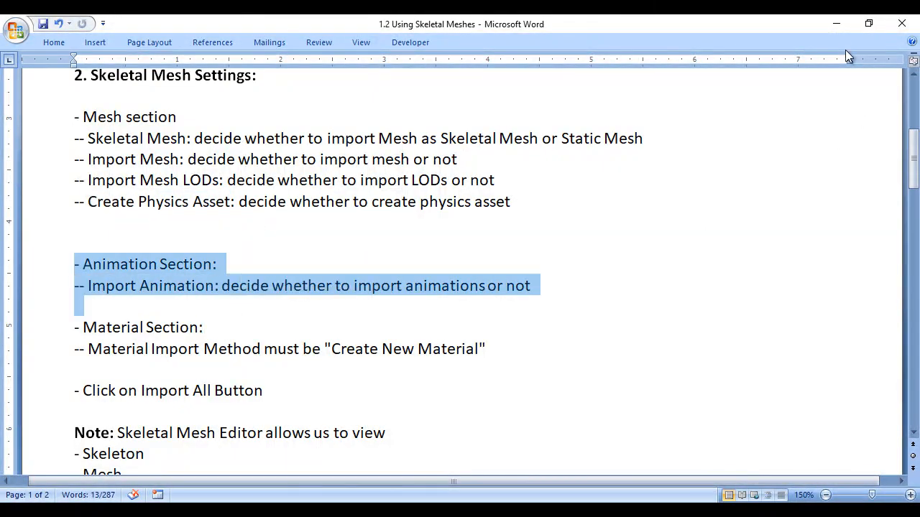
{"action": "left_click", "coordinate": [836, 24]}
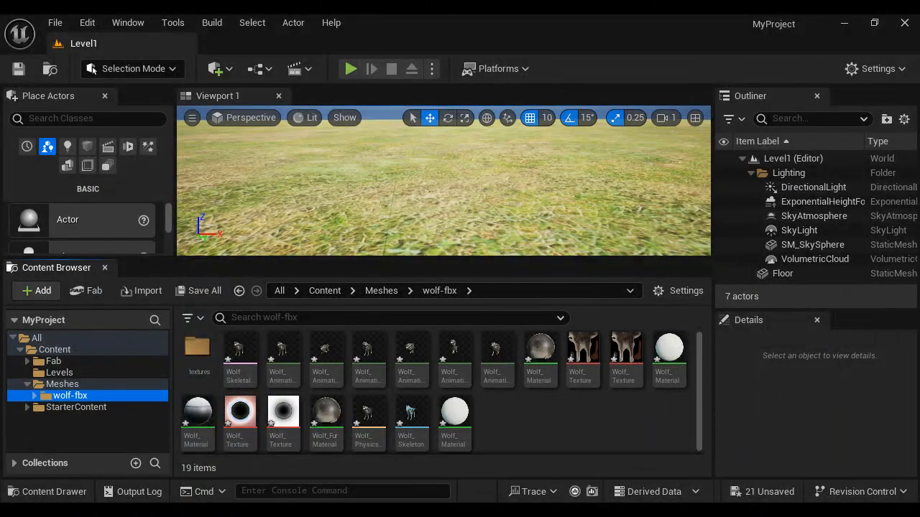
{"action": "mouse_move", "coordinate": [401, 510]}
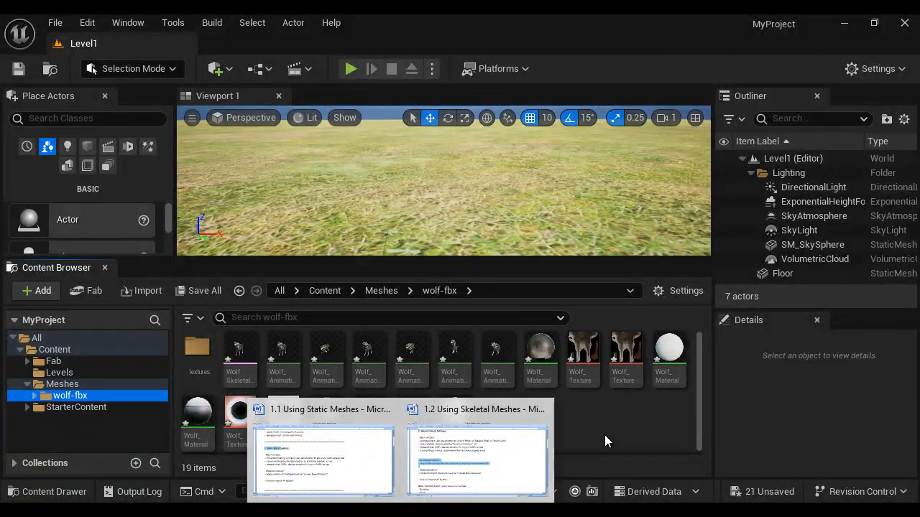
Step: Open the Wolf skeletal mesh, switch to its skeleton, and inspect the Becken, Bauch_001 and Schalterplatte_L bones
{"action": "double_click", "coordinate": [239, 358]}
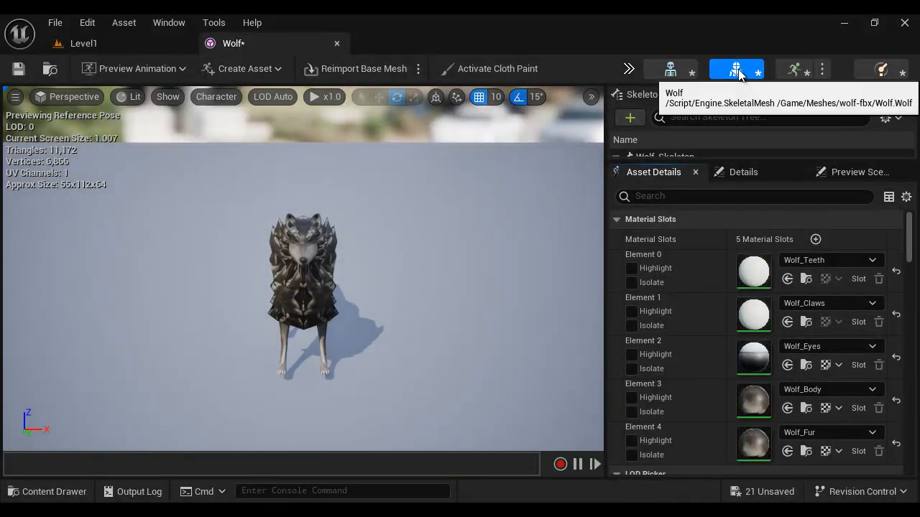
{"action": "left_click", "coordinate": [671, 72]}
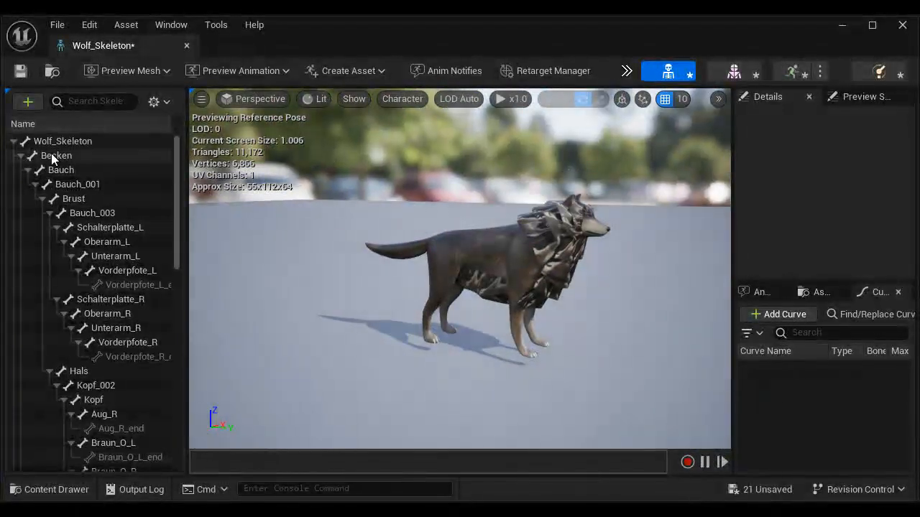
{"action": "left_click", "coordinate": [53, 156]}
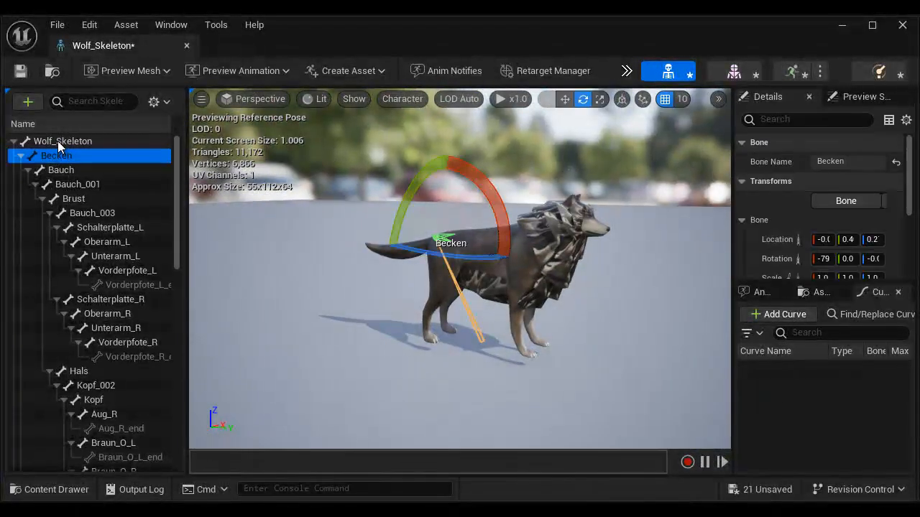
{"action": "left_click", "coordinate": [77, 184]}
{"action": "left_click", "coordinate": [86, 227]}
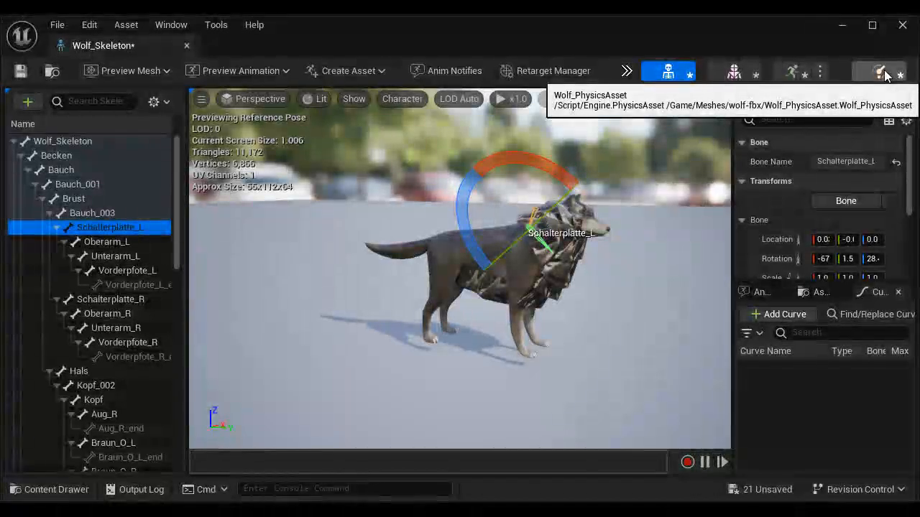
Step: View the capsules of Wolf_PhysicsAsset from the side and preview the wolf's Idle, Run, seat and Walk animations
{"action": "left_click", "coordinate": [880, 73]}
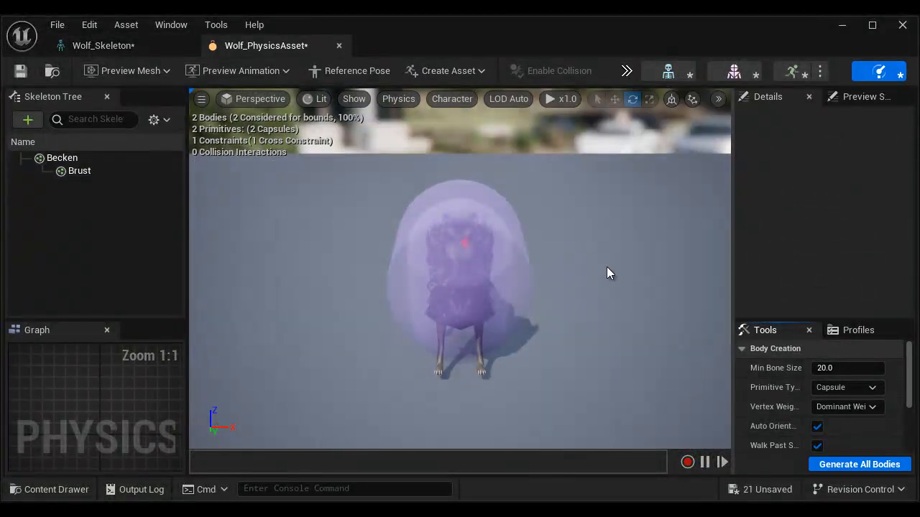
{"action": "left_click_drag", "start_coordinate": [606, 267], "coordinate": [324, 240]}
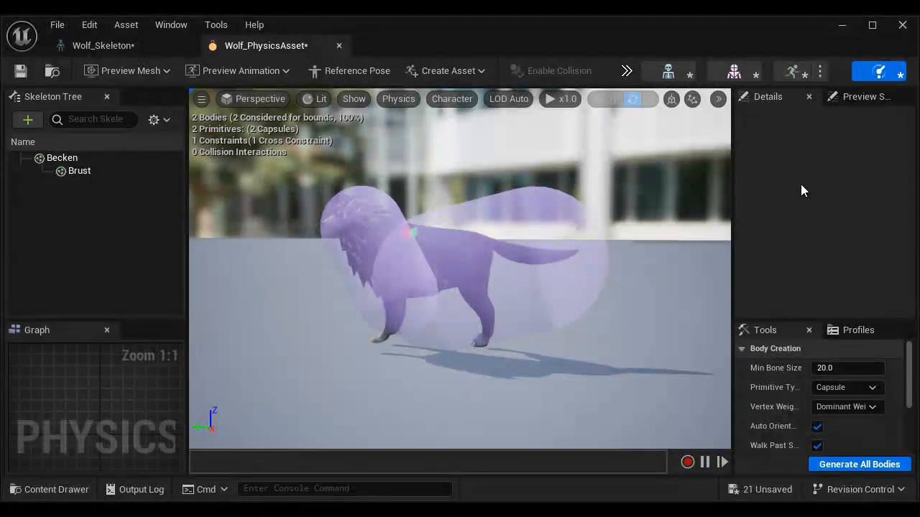
{"action": "left_click", "coordinate": [794, 73]}
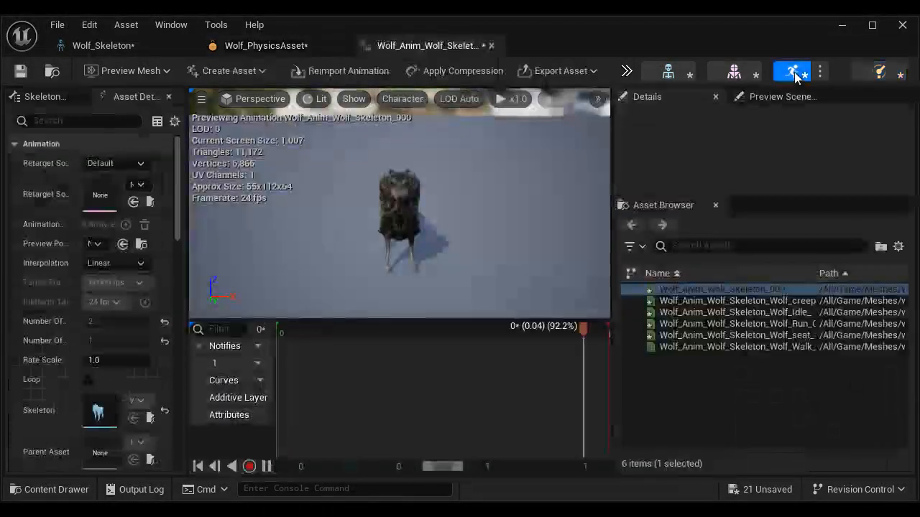
{"action": "left_click", "coordinate": [814, 309]}
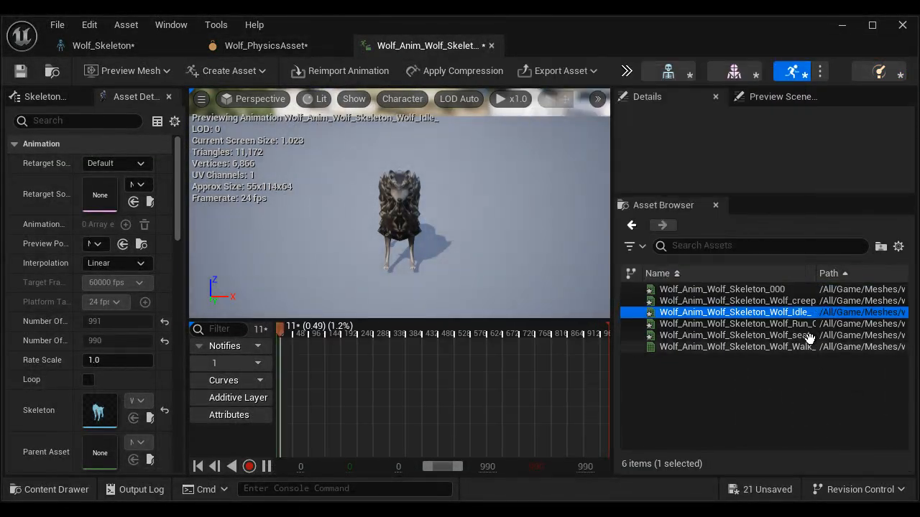
{"action": "left_click", "coordinate": [807, 324]}
{"action": "left_click", "coordinate": [805, 336]}
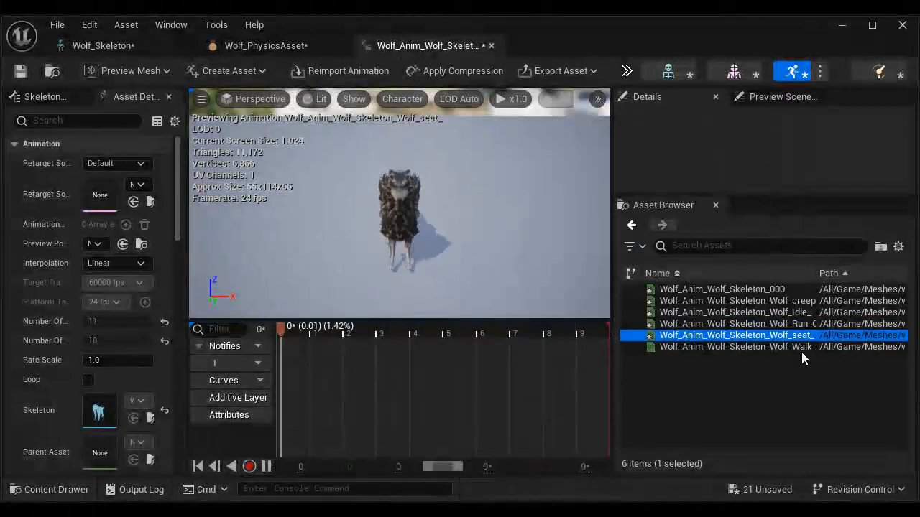
{"action": "left_click", "coordinate": [805, 347]}
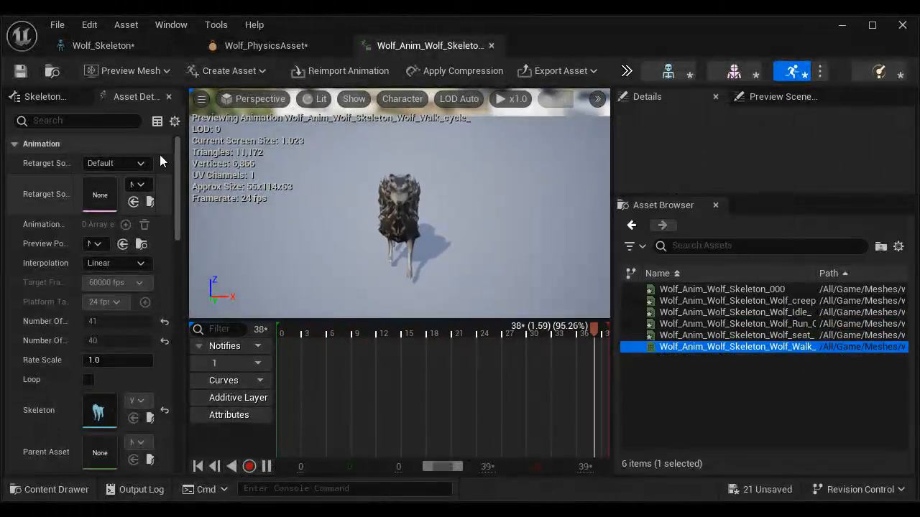
Step: Compare the wolf's skeleton, physics asset and walk animation by switching repeatedly between their editors
{"action": "left_click", "coordinate": [108, 45]}
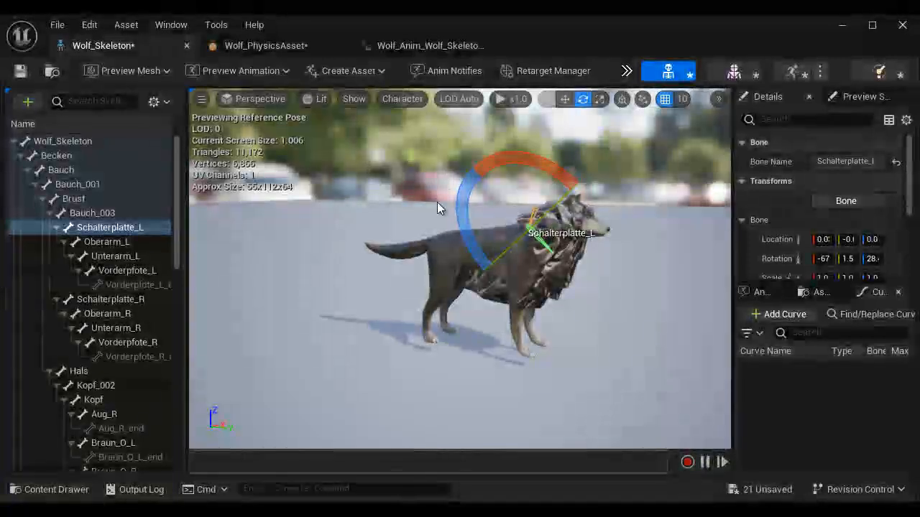
{"action": "left_click", "coordinate": [287, 45]}
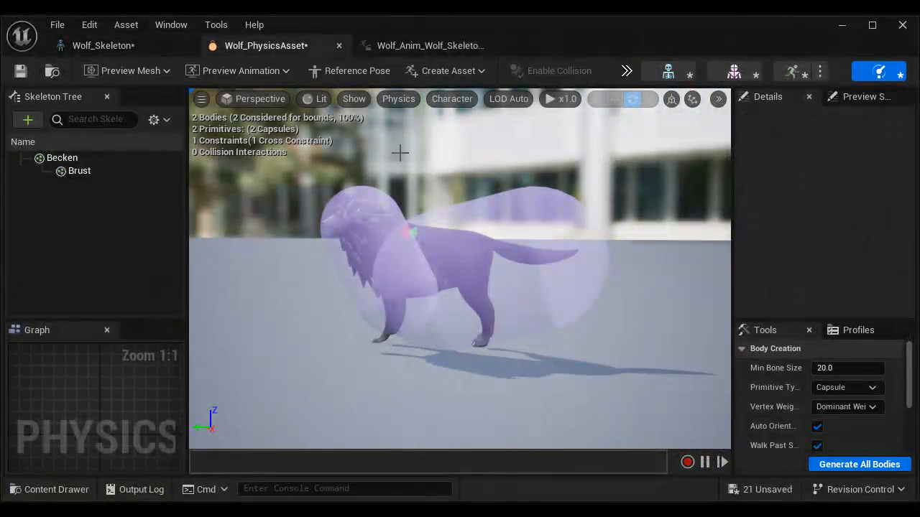
{"action": "left_click", "coordinate": [431, 45]}
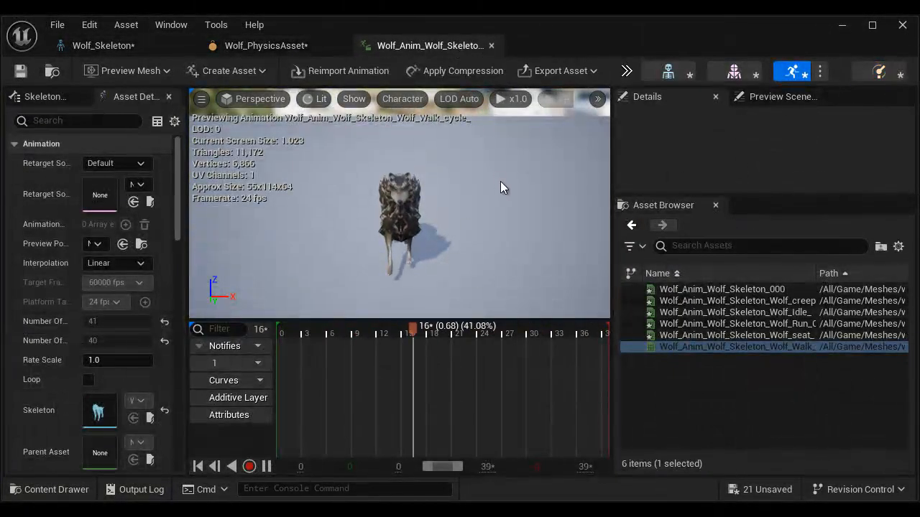
{"action": "left_click", "coordinate": [130, 46]}
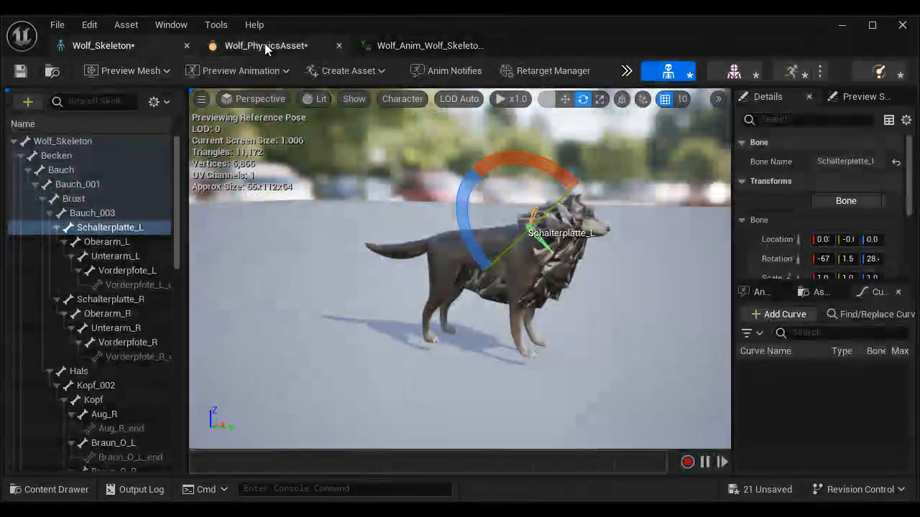
{"action": "left_click", "coordinate": [265, 45]}
{"action": "left_click", "coordinate": [441, 45]}
{"action": "left_click", "coordinate": [319, 47]}
{"action": "left_click", "coordinate": [139, 47]}
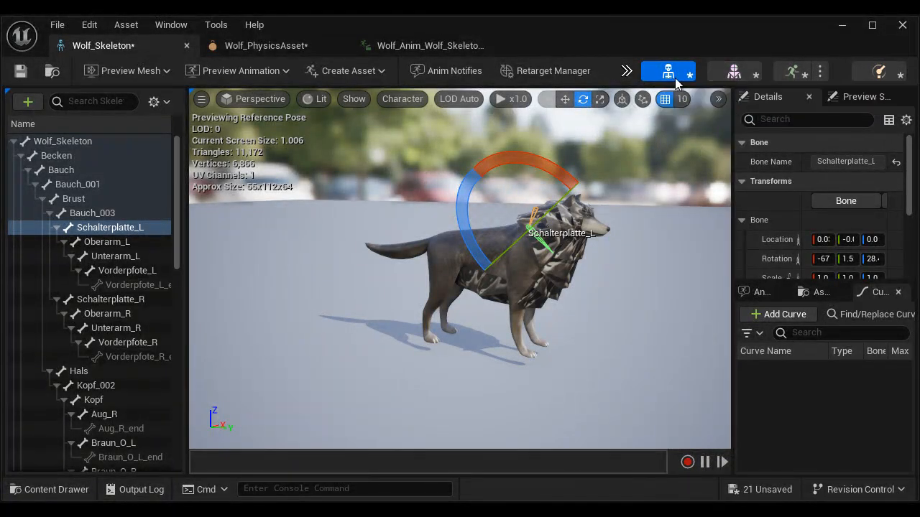
{"action": "left_click", "coordinate": [792, 70]}
{"action": "left_click", "coordinate": [880, 72]}
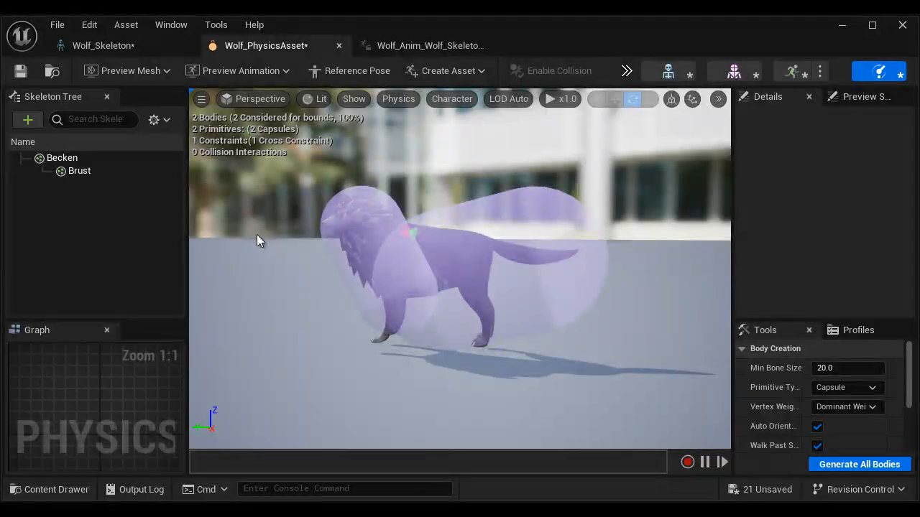
Step: Close all the wolf asset editors and switch to the Word notes, reading on to the Generating LODS section
{"action": "left_click", "coordinate": [903, 26]}
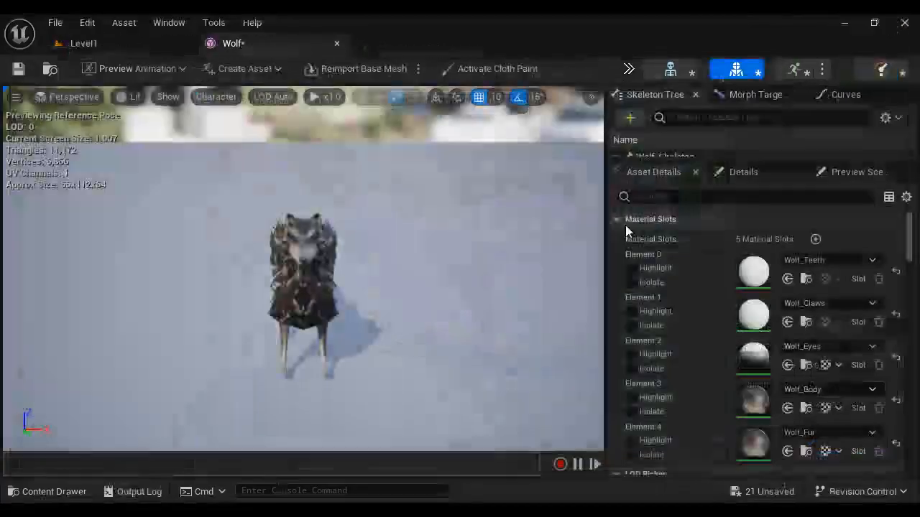
{"action": "left_click", "coordinate": [338, 46]}
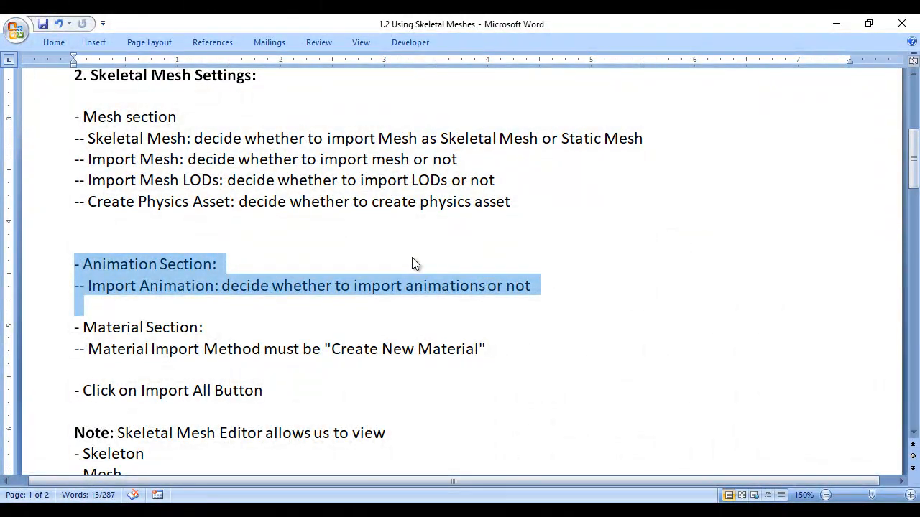
{"action": "scroll", "coordinate": [588, 329], "scroll_direction": "down", "scroll_amount": 7}
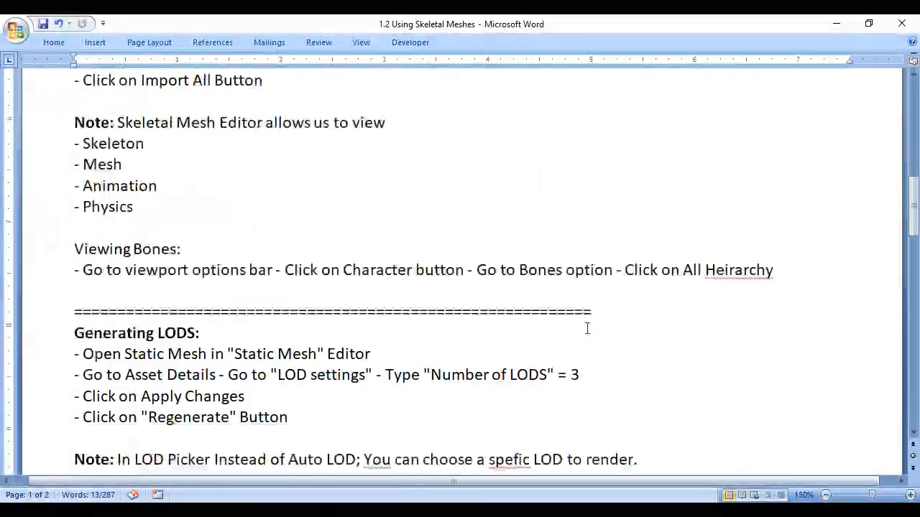
Step: Read the notes on generating and removing LODs and highlight the Playing Animation section
{"action": "left_click_drag", "start_coordinate": [71, 178], "coordinate": [200, 178]}
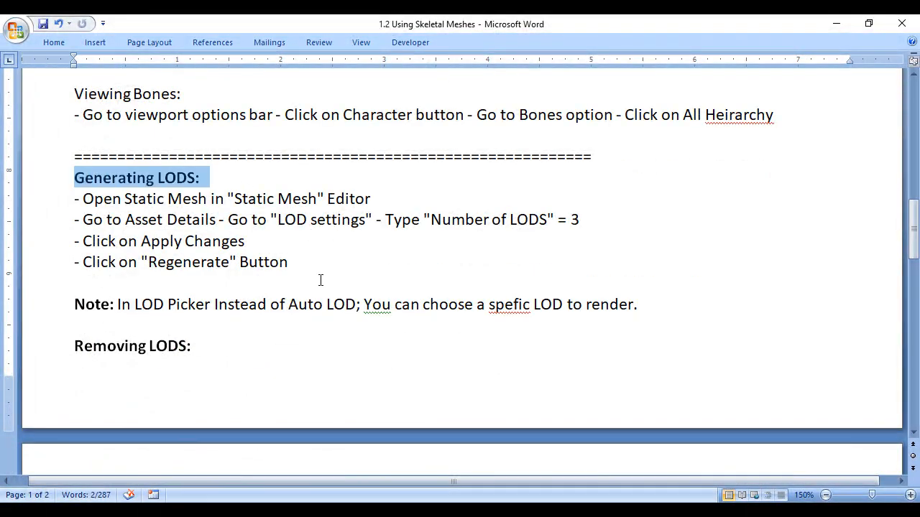
{"action": "scroll", "coordinate": [109, 160], "scroll_direction": "down", "scroll_amount": 3}
{"action": "left_click_drag", "start_coordinate": [106, 138], "coordinate": [193, 139]}
{"action": "scroll", "coordinate": [431, 295], "scroll_direction": "down", "scroll_amount": 2}
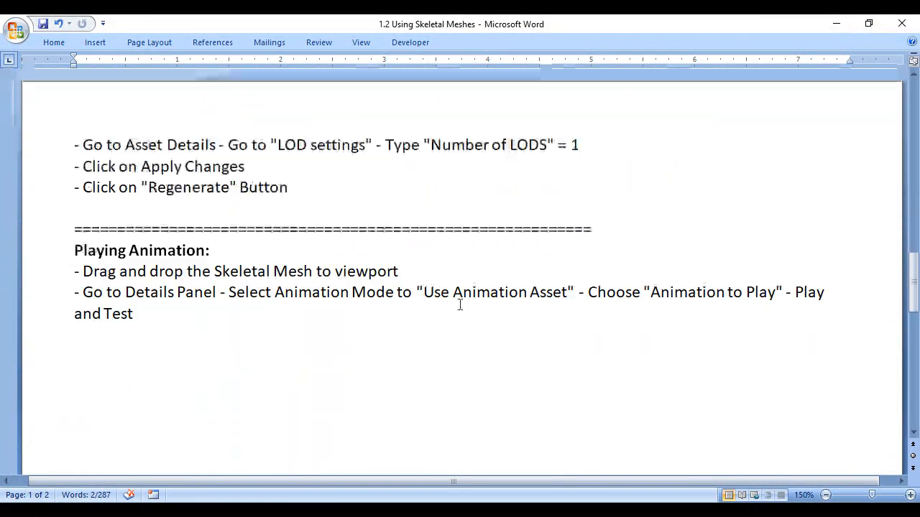
{"action": "left_click_drag", "start_coordinate": [63, 251], "coordinate": [374, 376]}
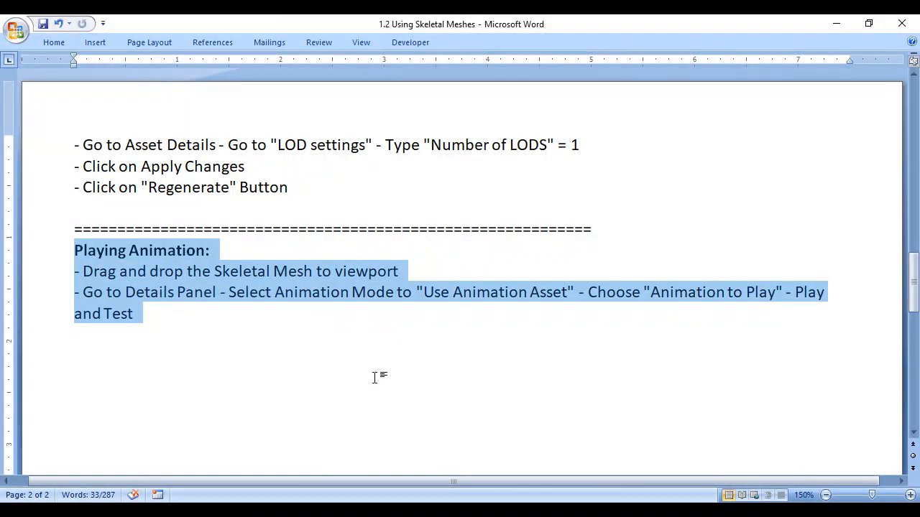
Step: Switch to Unreal Engine, place the Wolf skeletal mesh on the grass at about X -700, Y 240, and play-test the level briefly
{"action": "key", "text": "alt+Tab"}
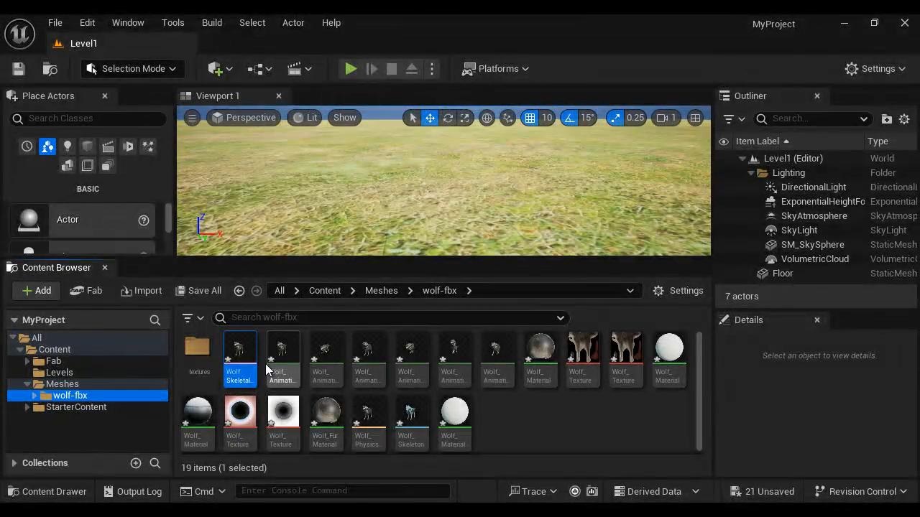
{"action": "left_click_drag", "start_coordinate": [307, 319], "coordinate": [388, 216]}
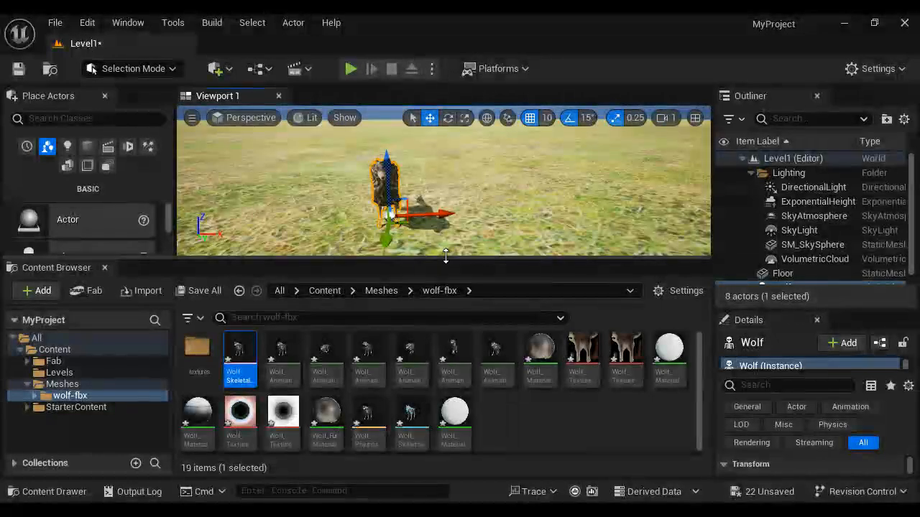
{"action": "left_click_drag", "start_coordinate": [439, 258], "coordinate": [440, 323]}
{"action": "left_click", "coordinate": [351, 68]}
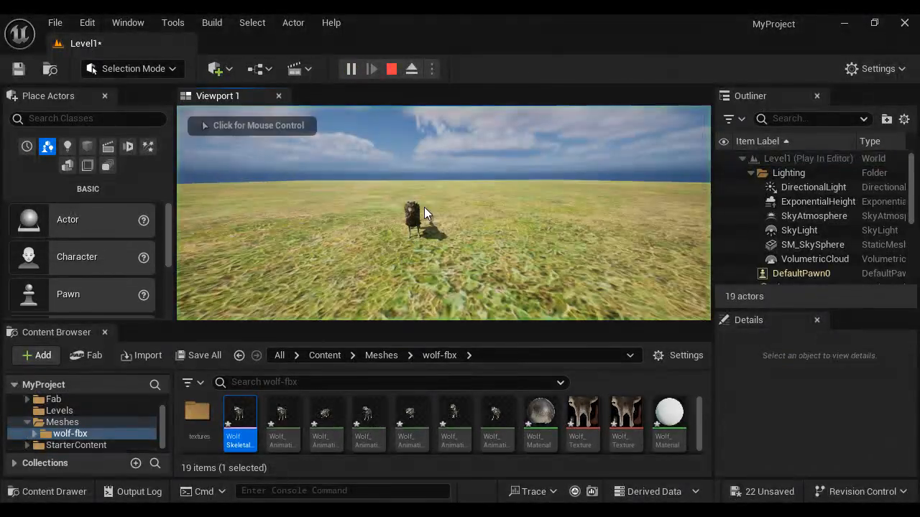
{"action": "left_click", "coordinate": [392, 69]}
Step: Set the placed wolf's animation mode to Use Animation Asset and choose the Wolf_Run_Cycle sequence as its animation to play
{"action": "left_click_drag", "start_coordinate": [747, 310], "coordinate": [747, 202]}
{"action": "left_click_drag", "start_coordinate": [713, 302], "coordinate": [605, 302]}
{"action": "scroll", "coordinate": [678, 450], "scroll_direction": "down", "scroll_amount": 1}
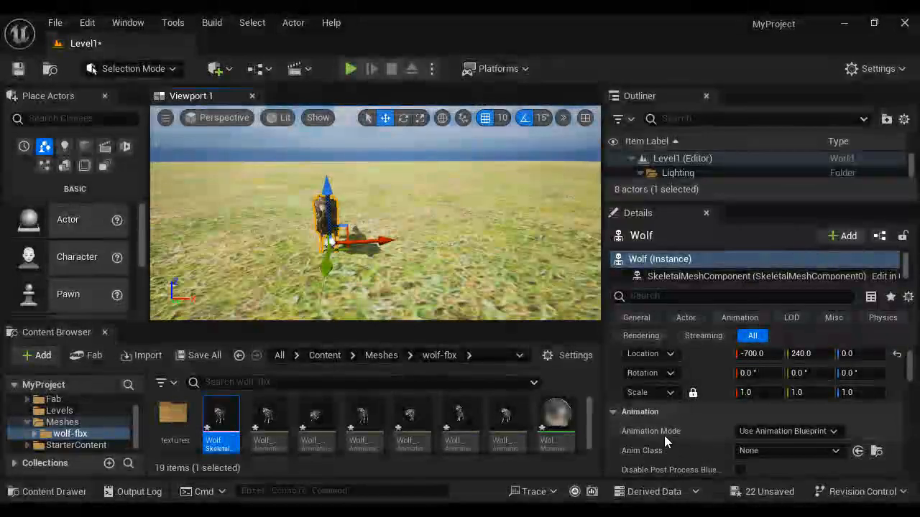
{"action": "left_click", "coordinate": [794, 431]}
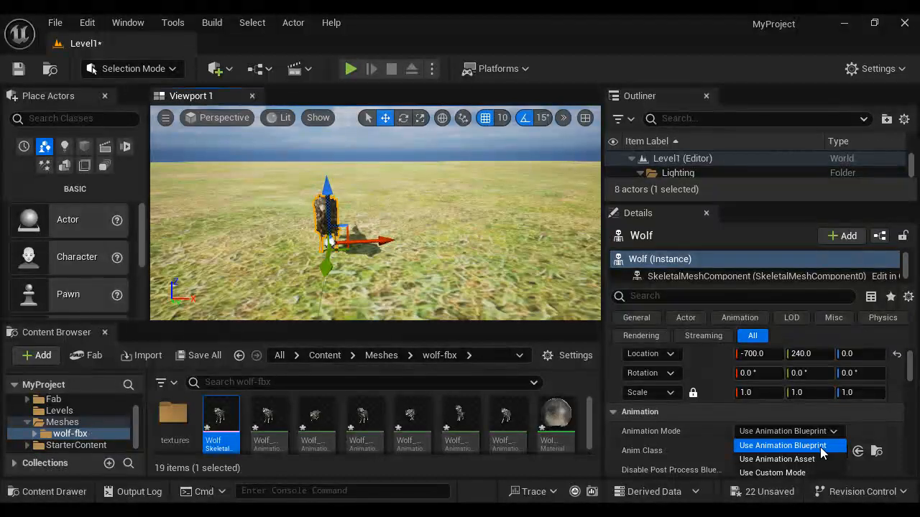
{"action": "left_click", "coordinate": [791, 464]}
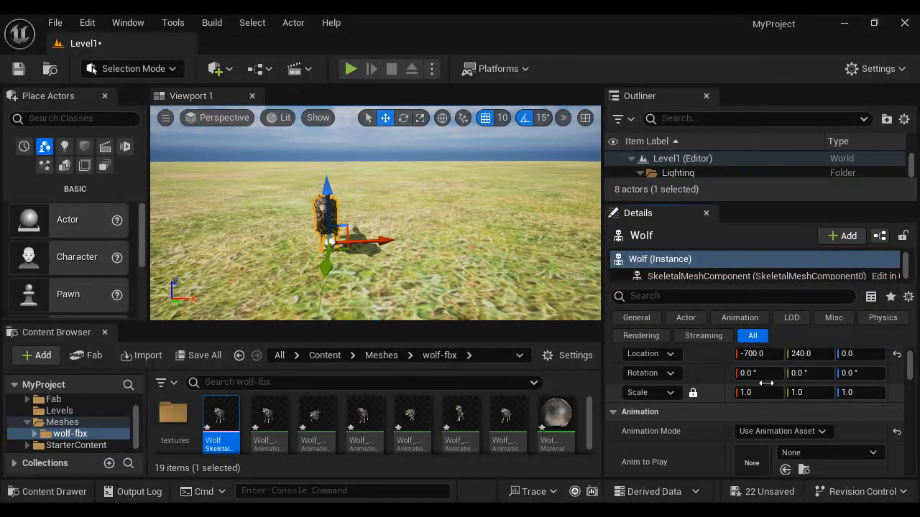
{"action": "left_click", "coordinate": [827, 452]}
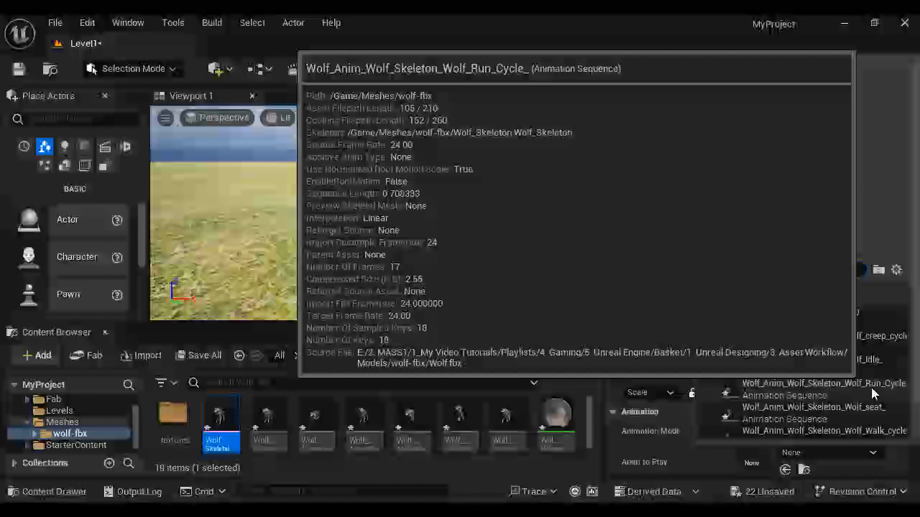
{"action": "left_click", "coordinate": [821, 385]}
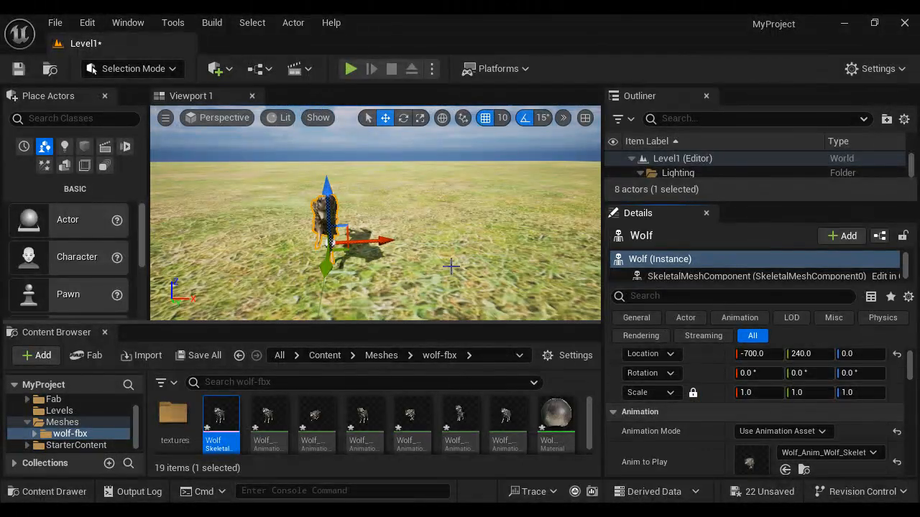
Step: View the running wolf from the side and play-test its run animation in the level
{"action": "left_click_drag", "start_coordinate": [438, 270], "coordinate": [633, 250], "text": "alt"}
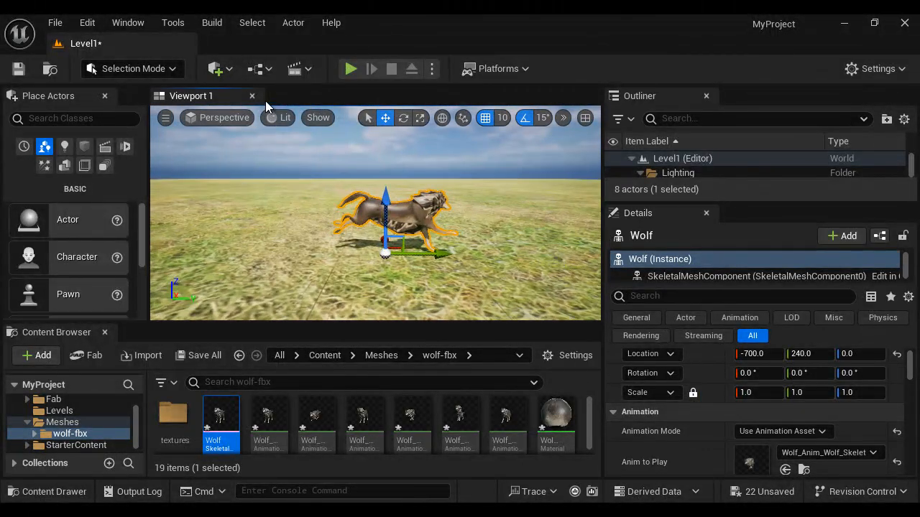
{"action": "left_click", "coordinate": [350, 69]}
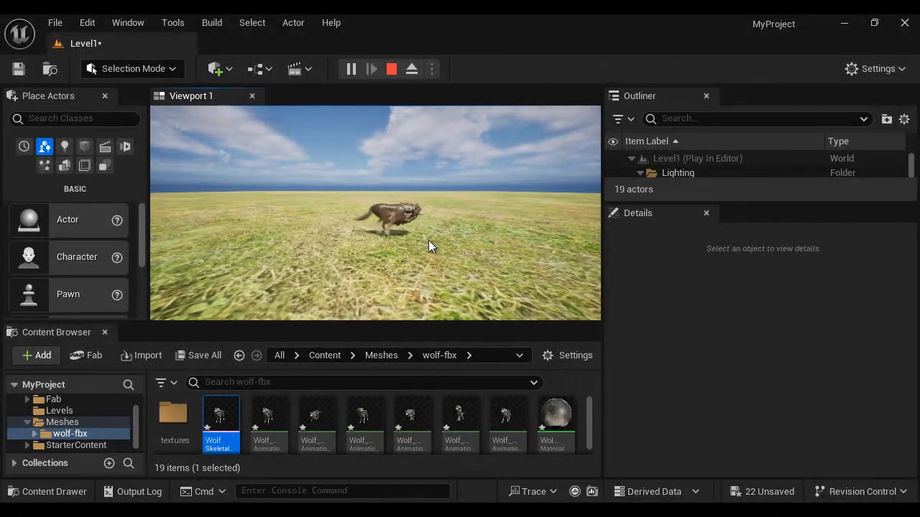
{"action": "left_click", "coordinate": [392, 69]}
Step: Duplicate the wolf along the X axis to about X -590 and assign the copy a different wolf animation sequence
{"action": "scroll", "coordinate": [432, 241], "scroll_direction": "down", "scroll_amount": 3}
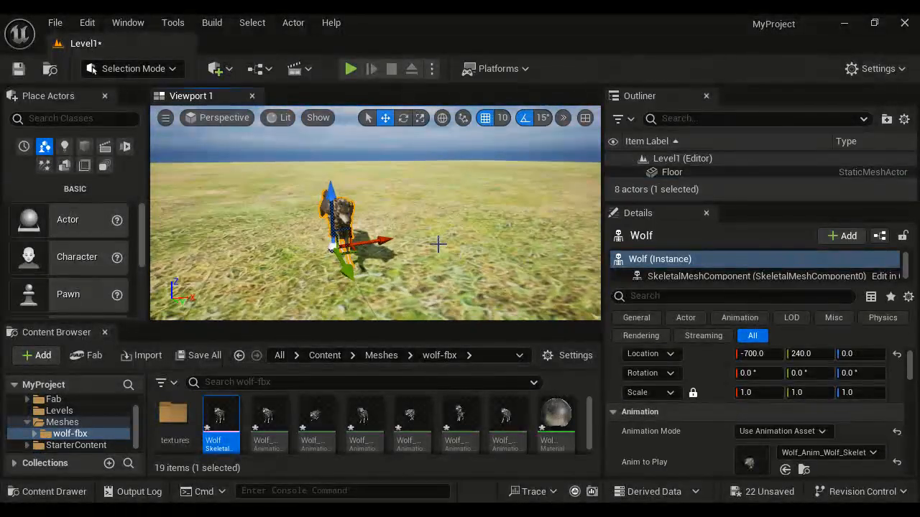
{"action": "left_click_drag", "start_coordinate": [413, 232], "coordinate": [509, 230], "text": "alt"}
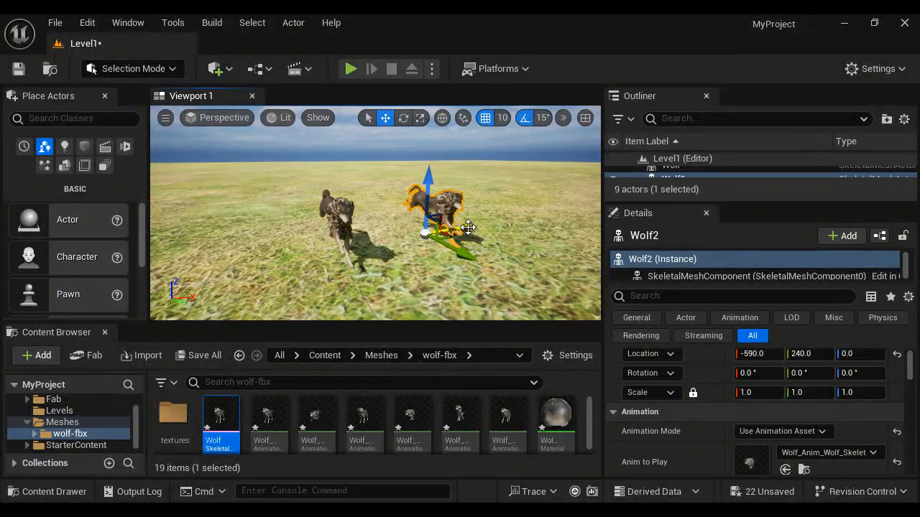
{"action": "left_click", "coordinate": [823, 452]}
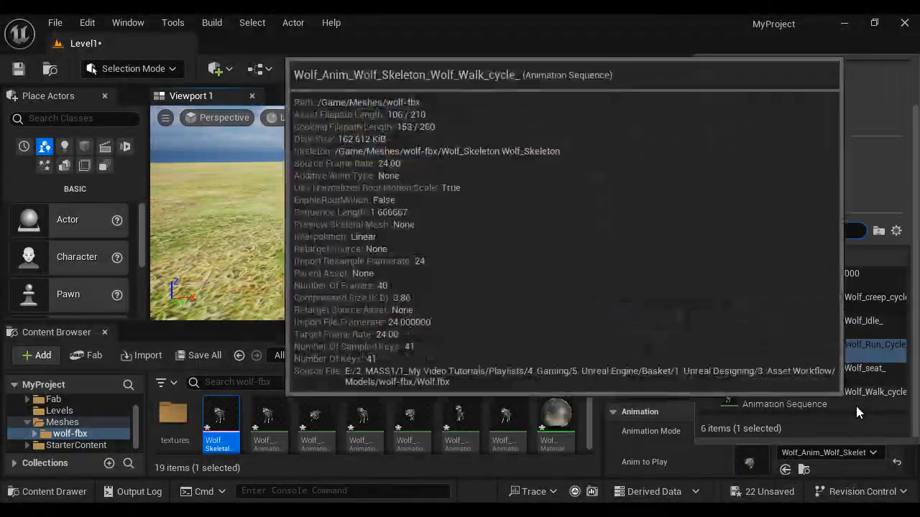
{"action": "left_click", "coordinate": [827, 395]}
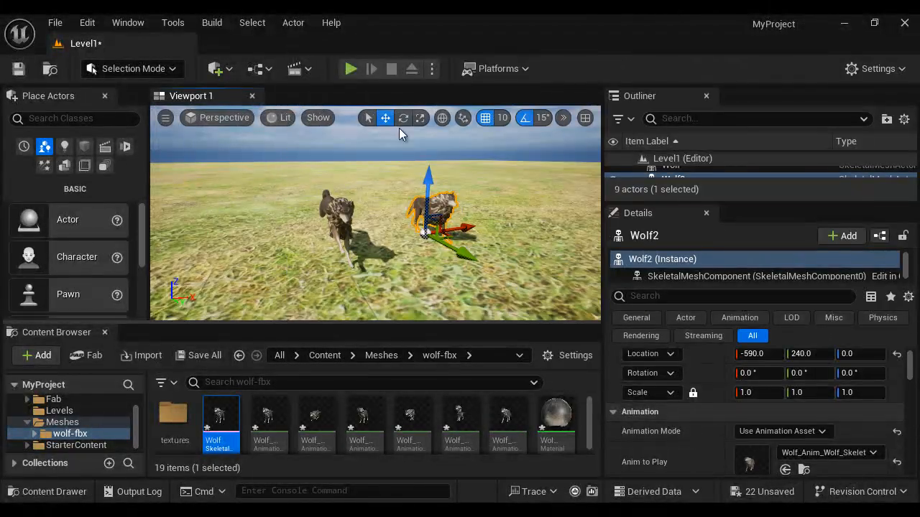
Step: Play-test the level with both wolves, and review the second wolf's animation mode options, keeping Use Animation Asset
{"action": "left_click", "coordinate": [351, 69]}
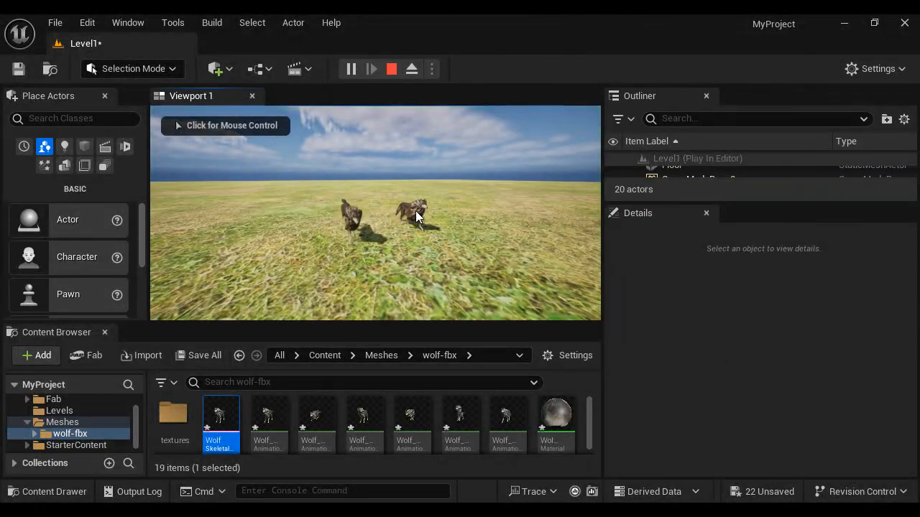
{"action": "left_click", "coordinate": [428, 233]}
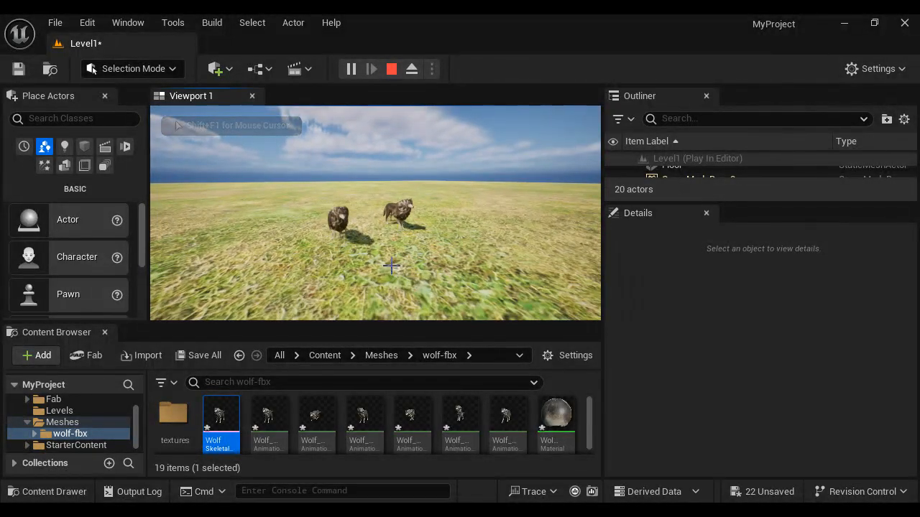
{"action": "key", "text": "Escape"}
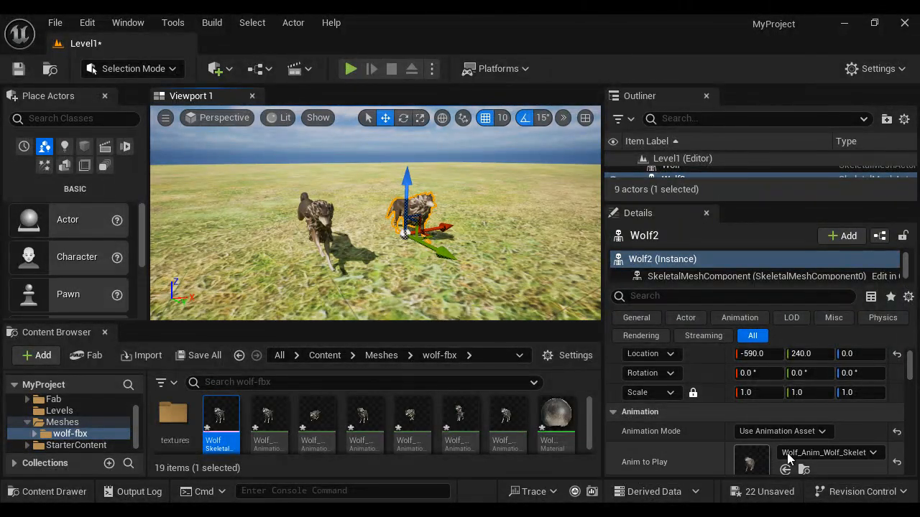
{"action": "left_click", "coordinate": [825, 432]}
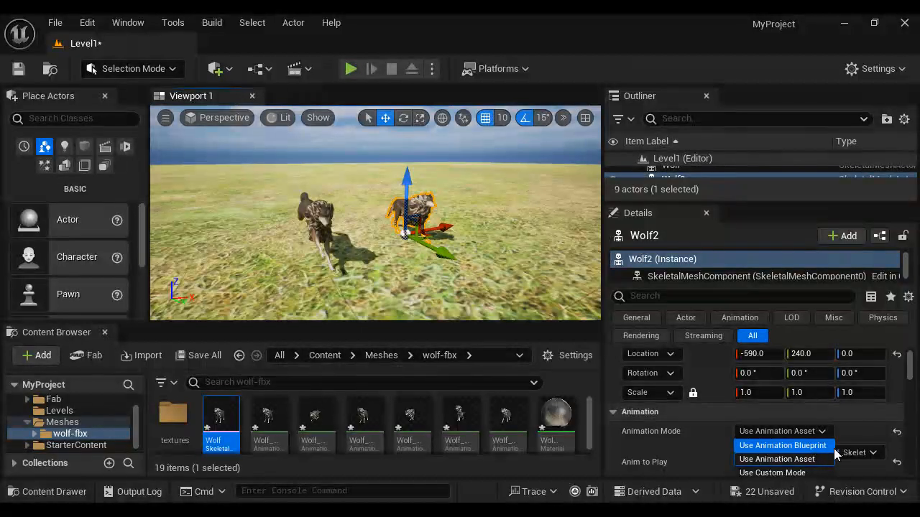
{"action": "left_click", "coordinate": [815, 459]}
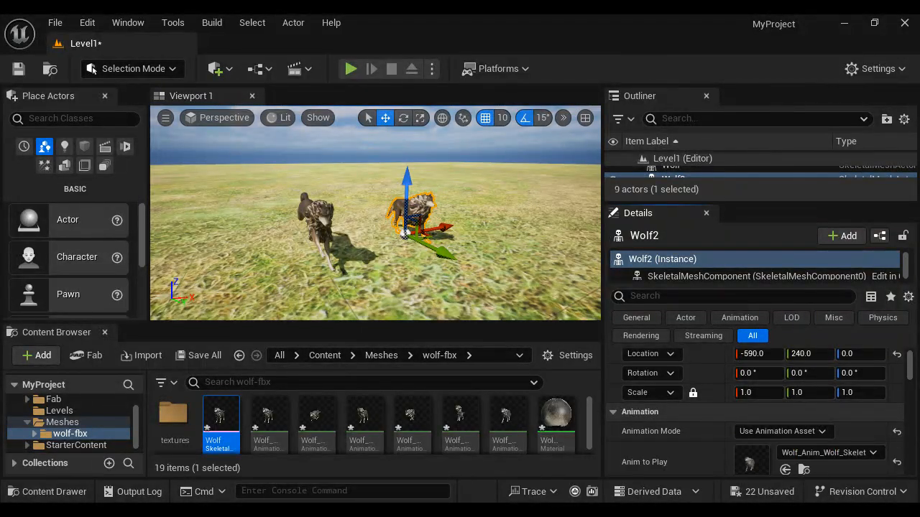